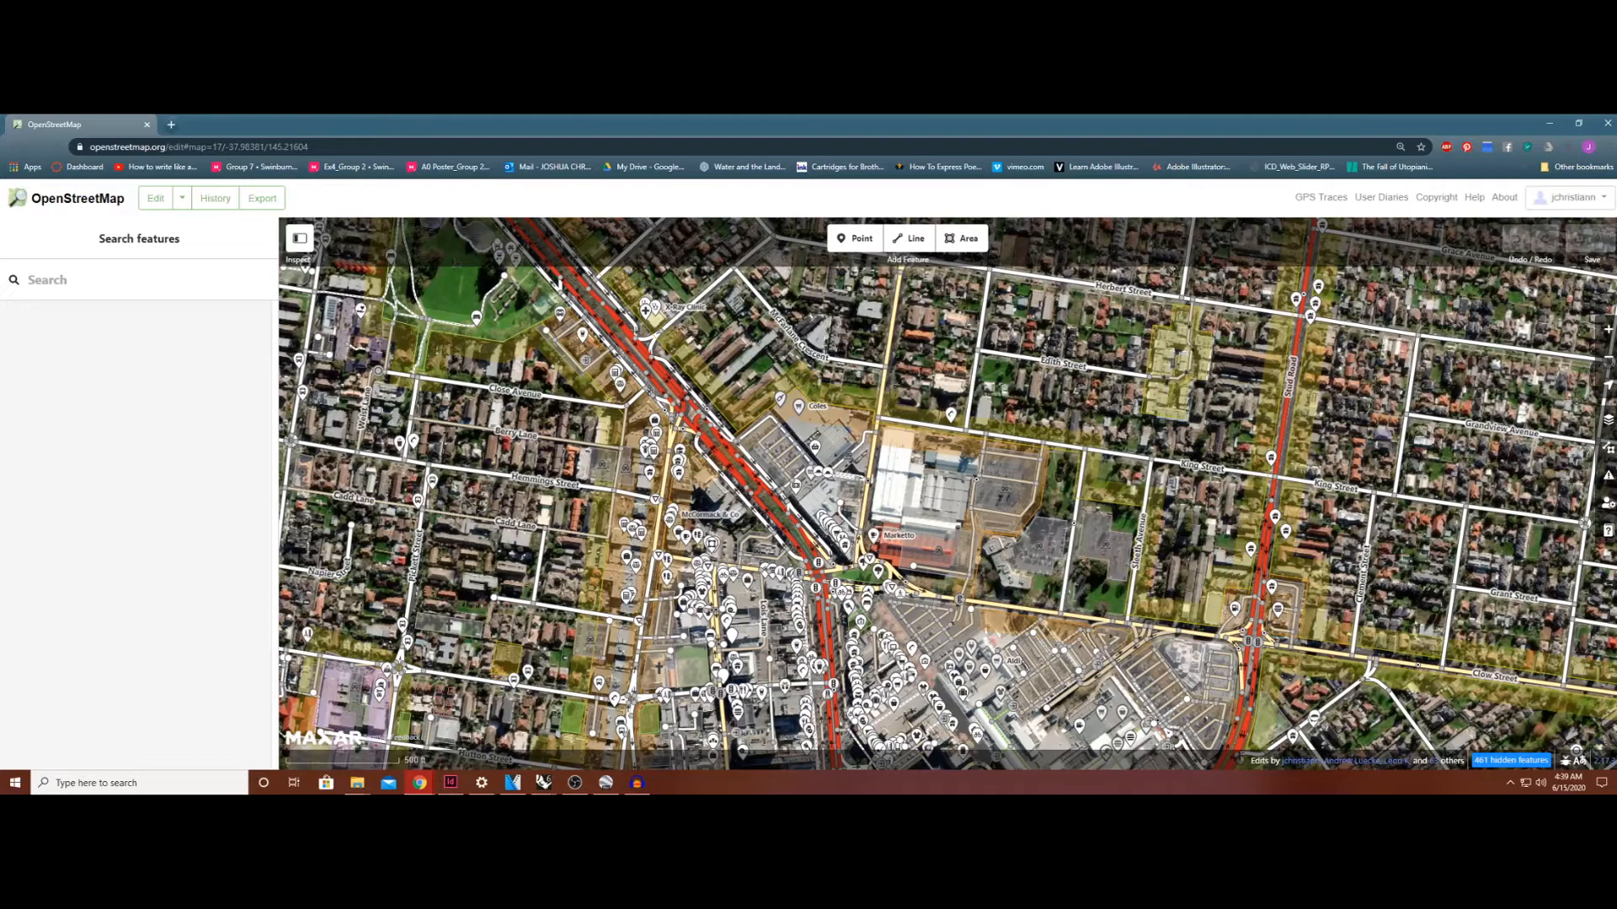
Switch the map background to Bing aerial imagery.
drag(999, 500, 877, 464)
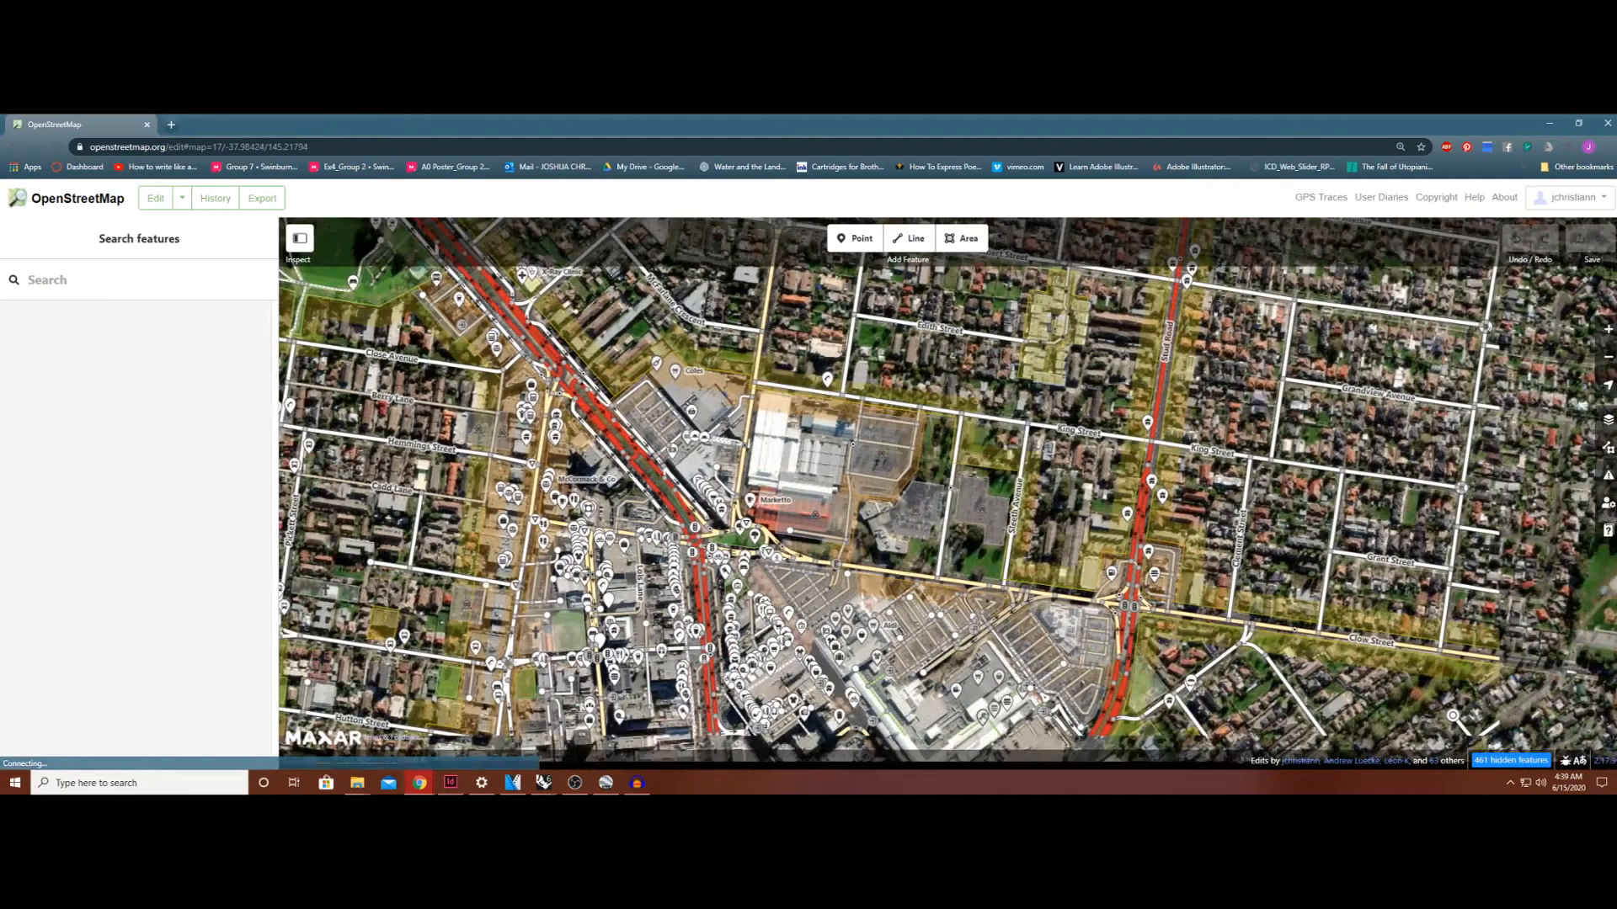
scroll(1074, 522, down, 3)
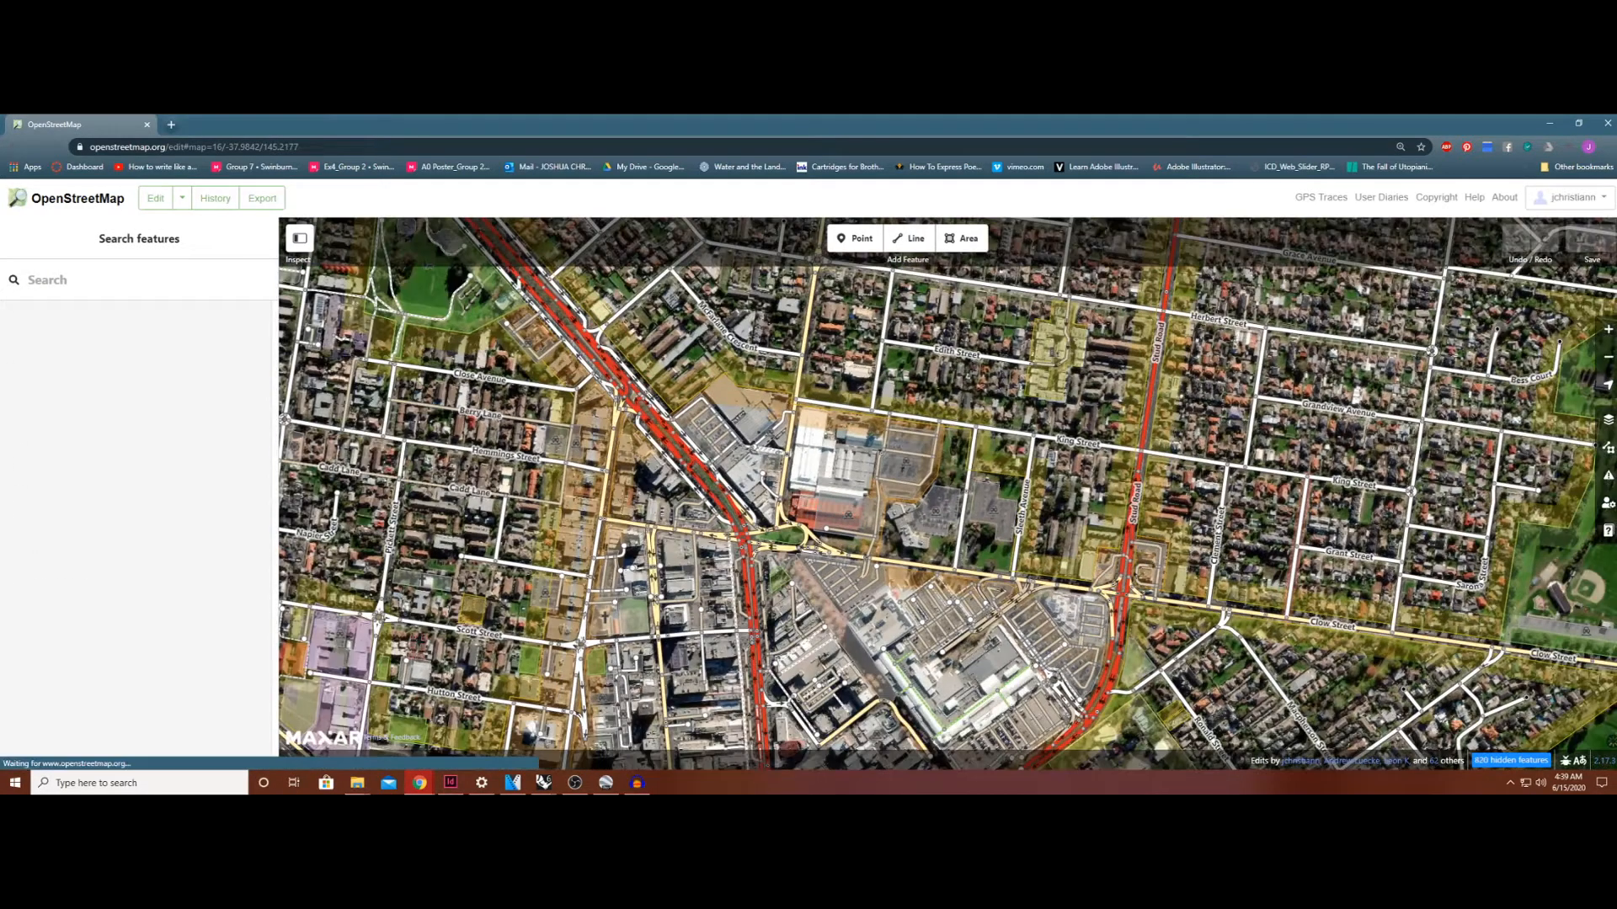
drag(1074, 523, 1037, 396)
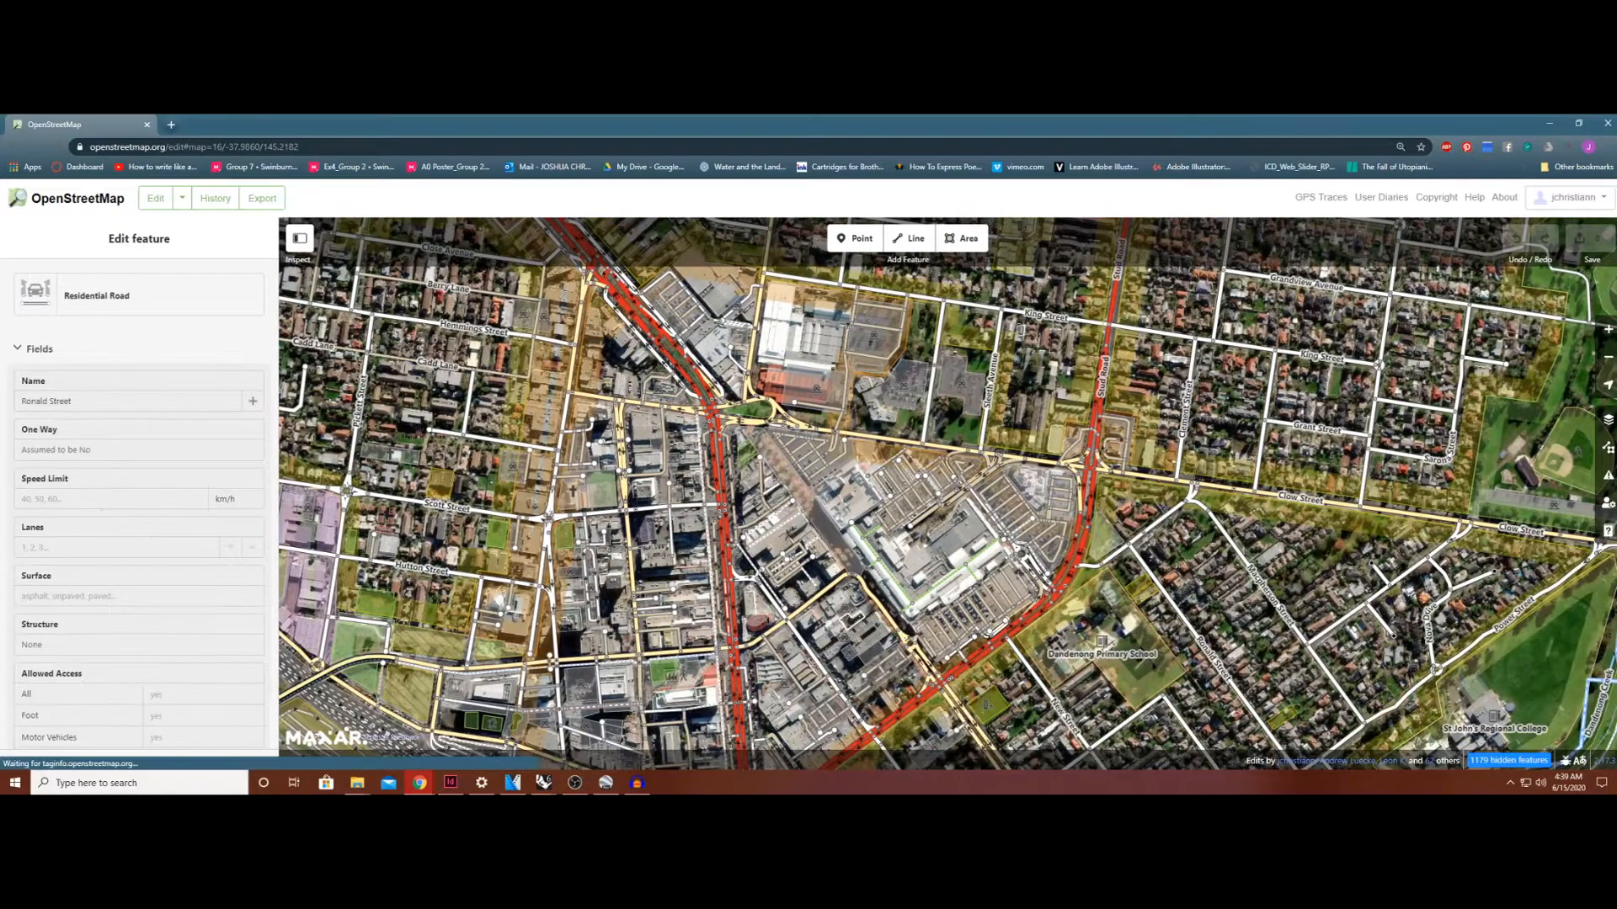
drag(1109, 642, 1153, 559)
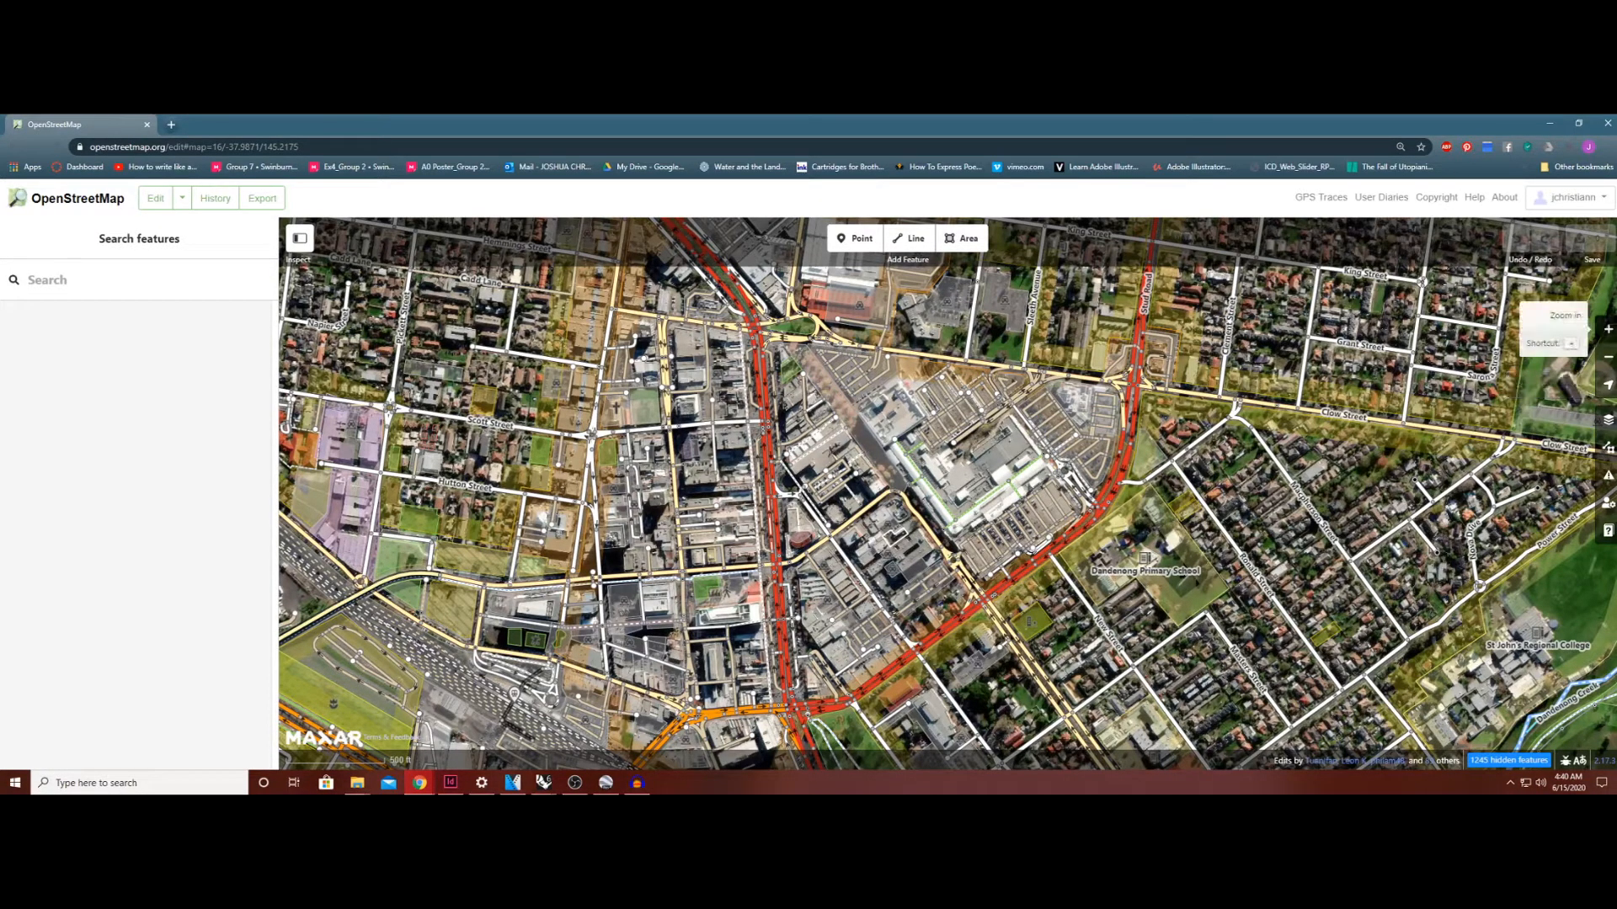
drag(968, 472, 1040, 497)
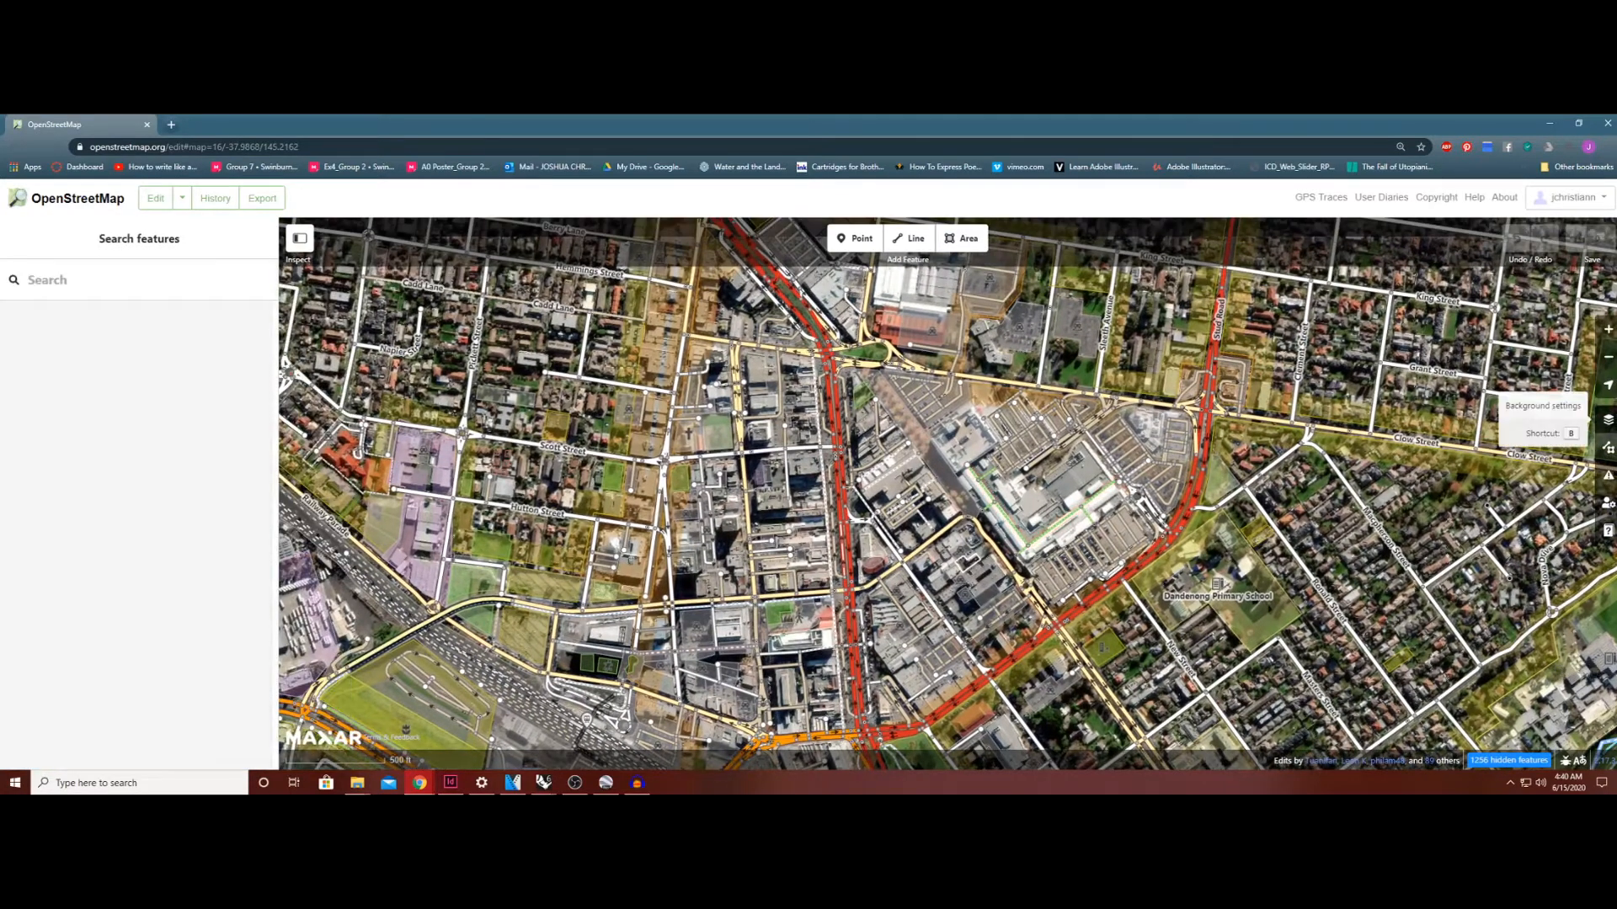
click(1607, 419)
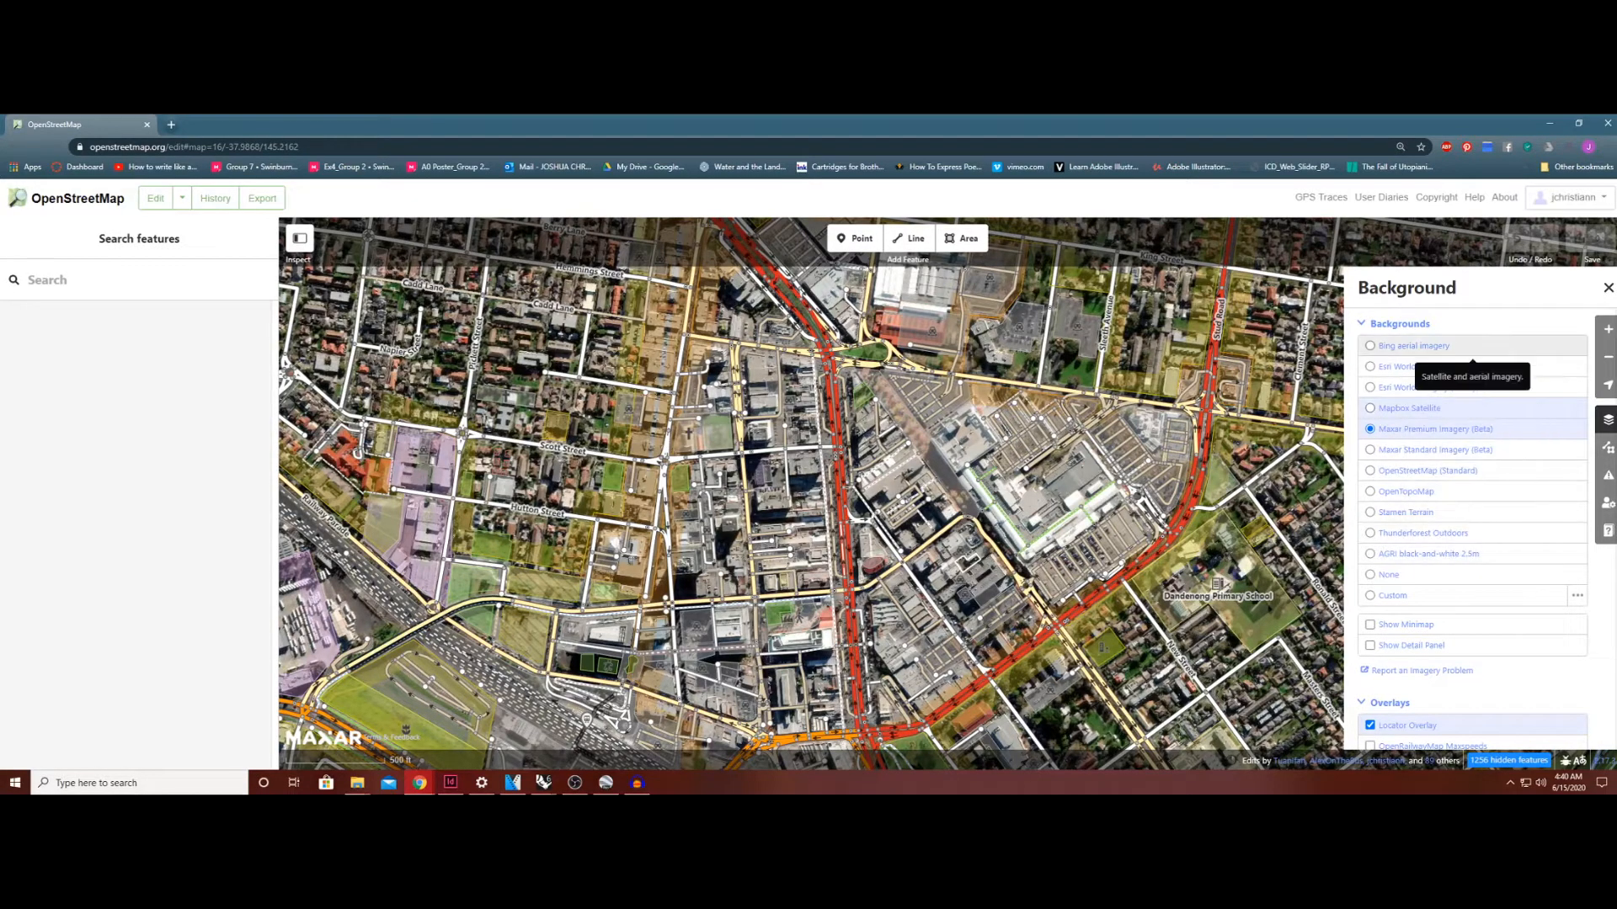
click(1432, 345)
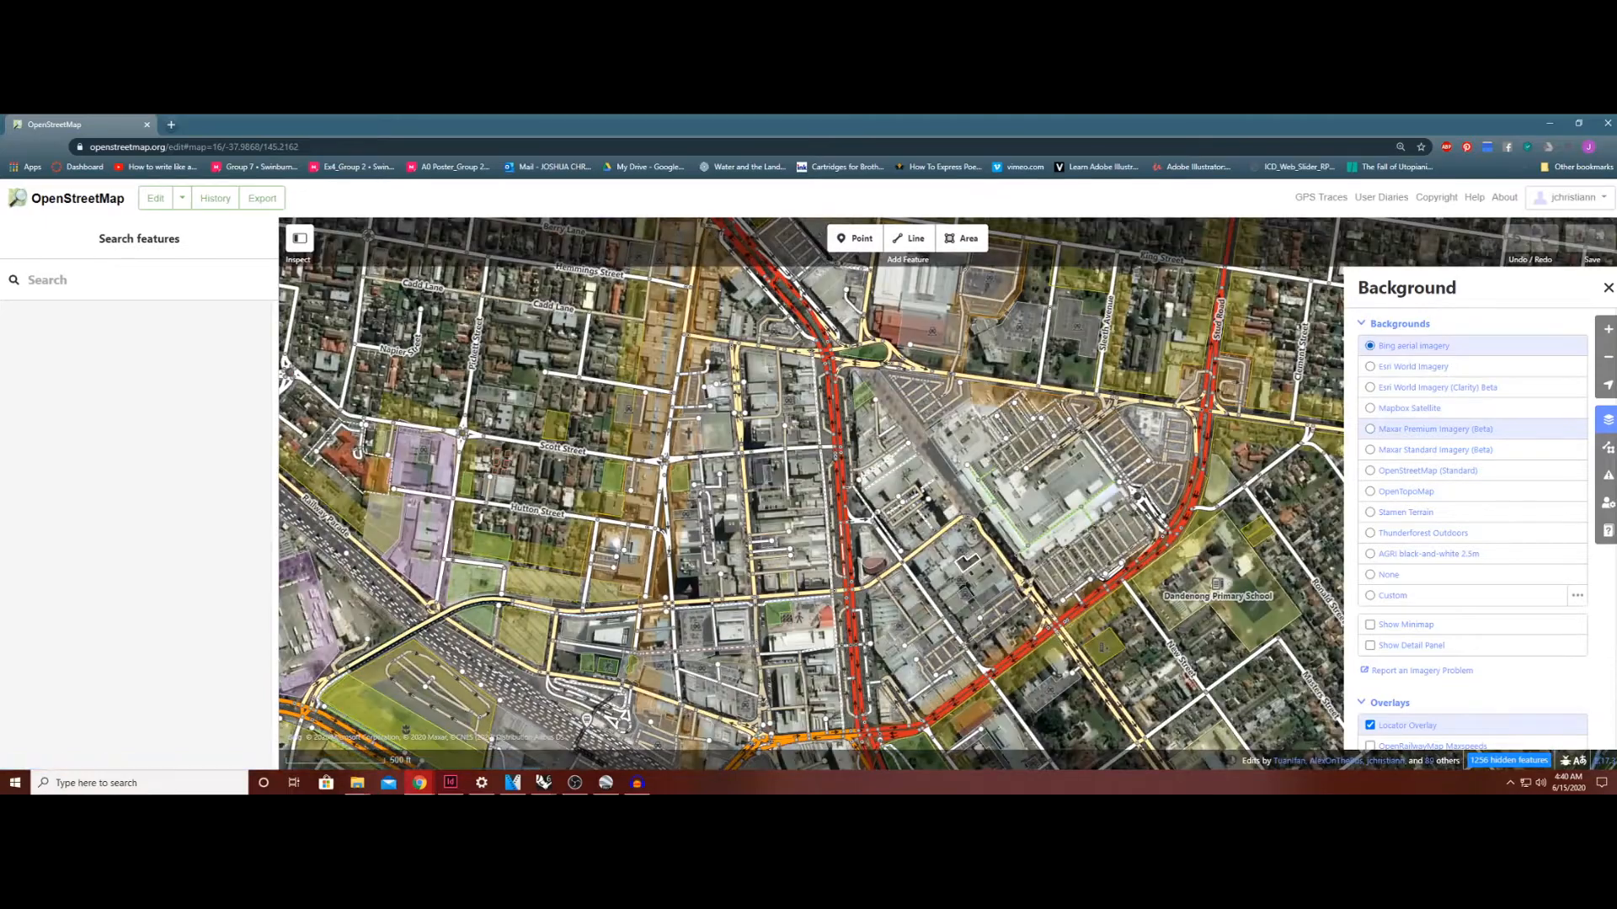
Set the map background back to Maxar Premium Imagery (Beta) and close the background settings.
drag(1141, 494, 783, 483)
scroll(1035, 503, up, 5)
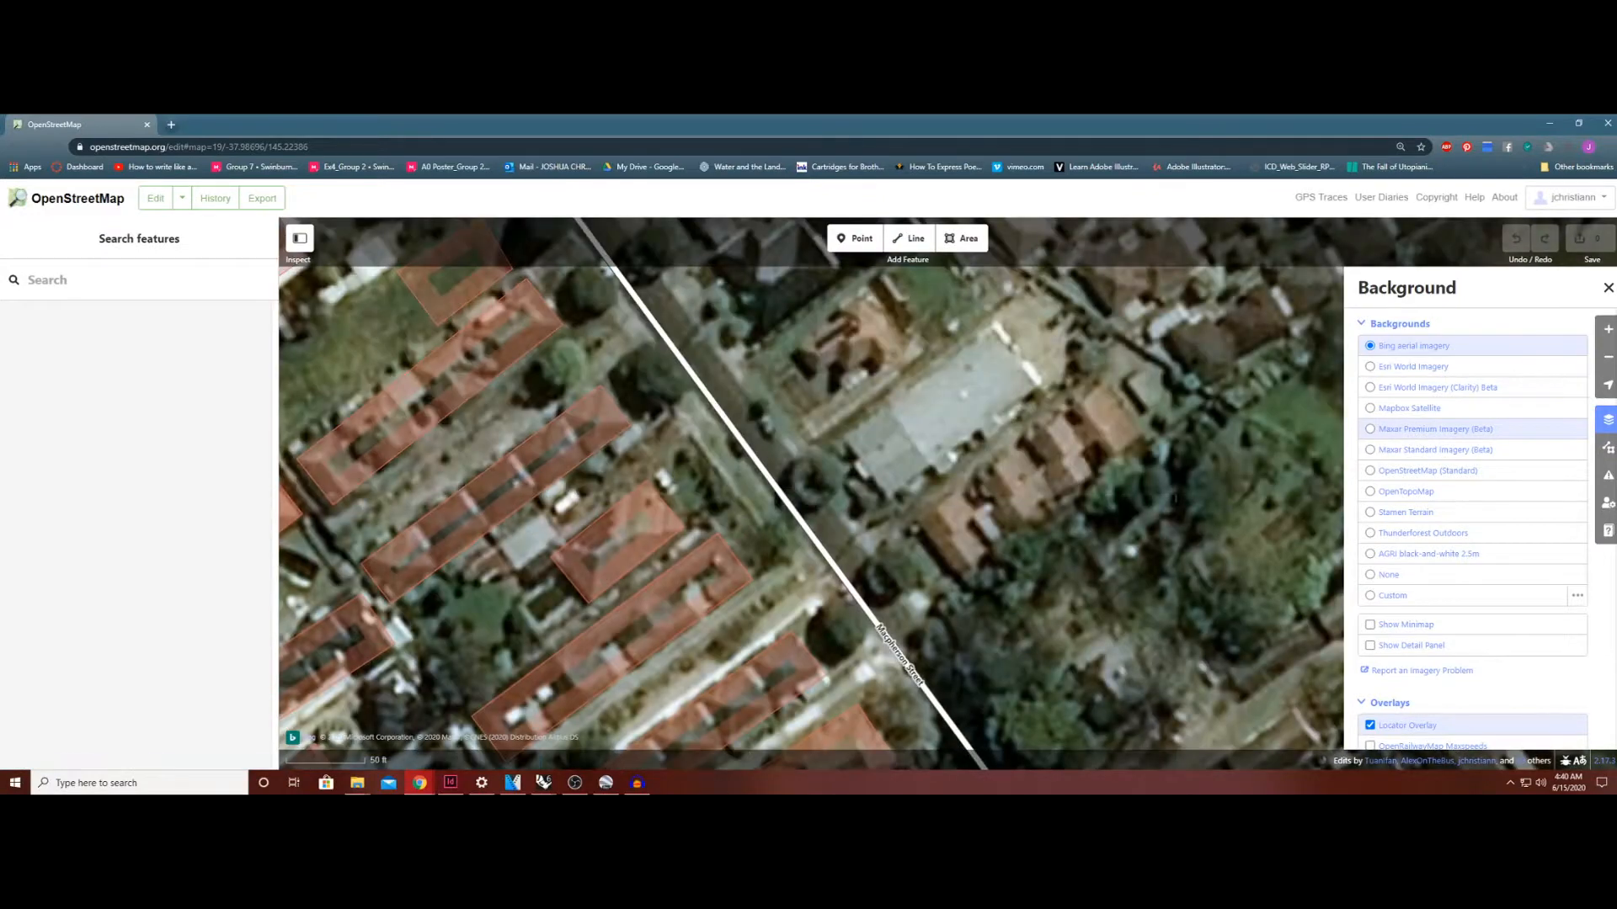
drag(859, 493, 1189, 524)
drag(708, 522, 1086, 421)
scroll(811, 494, down, 2)
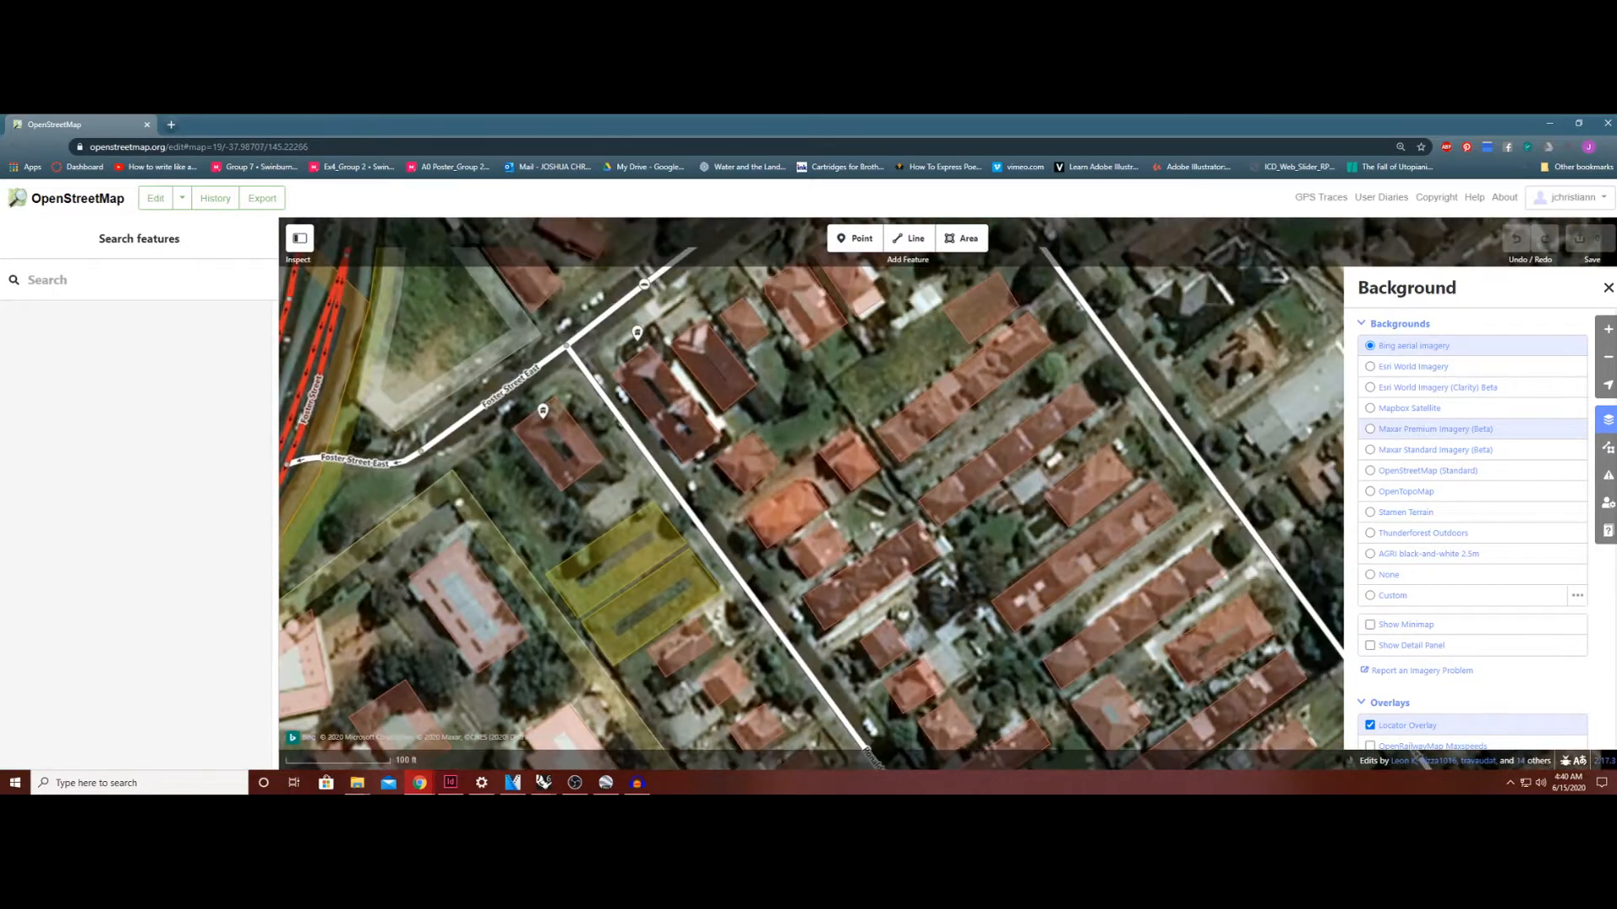
drag(1223, 574, 1027, 583)
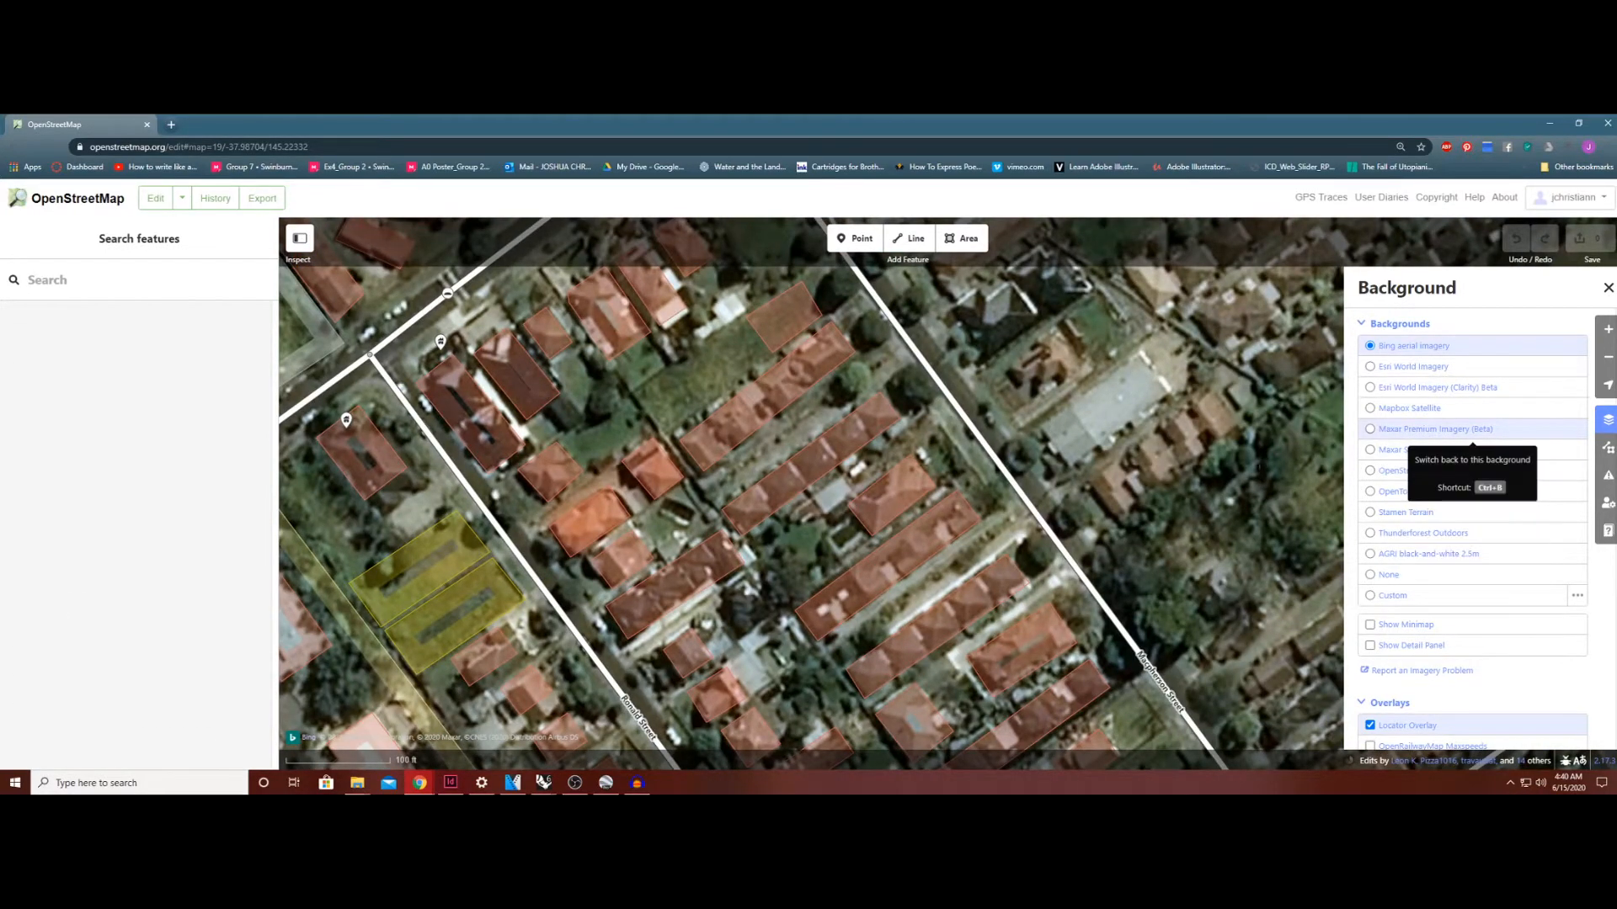
click(1436, 429)
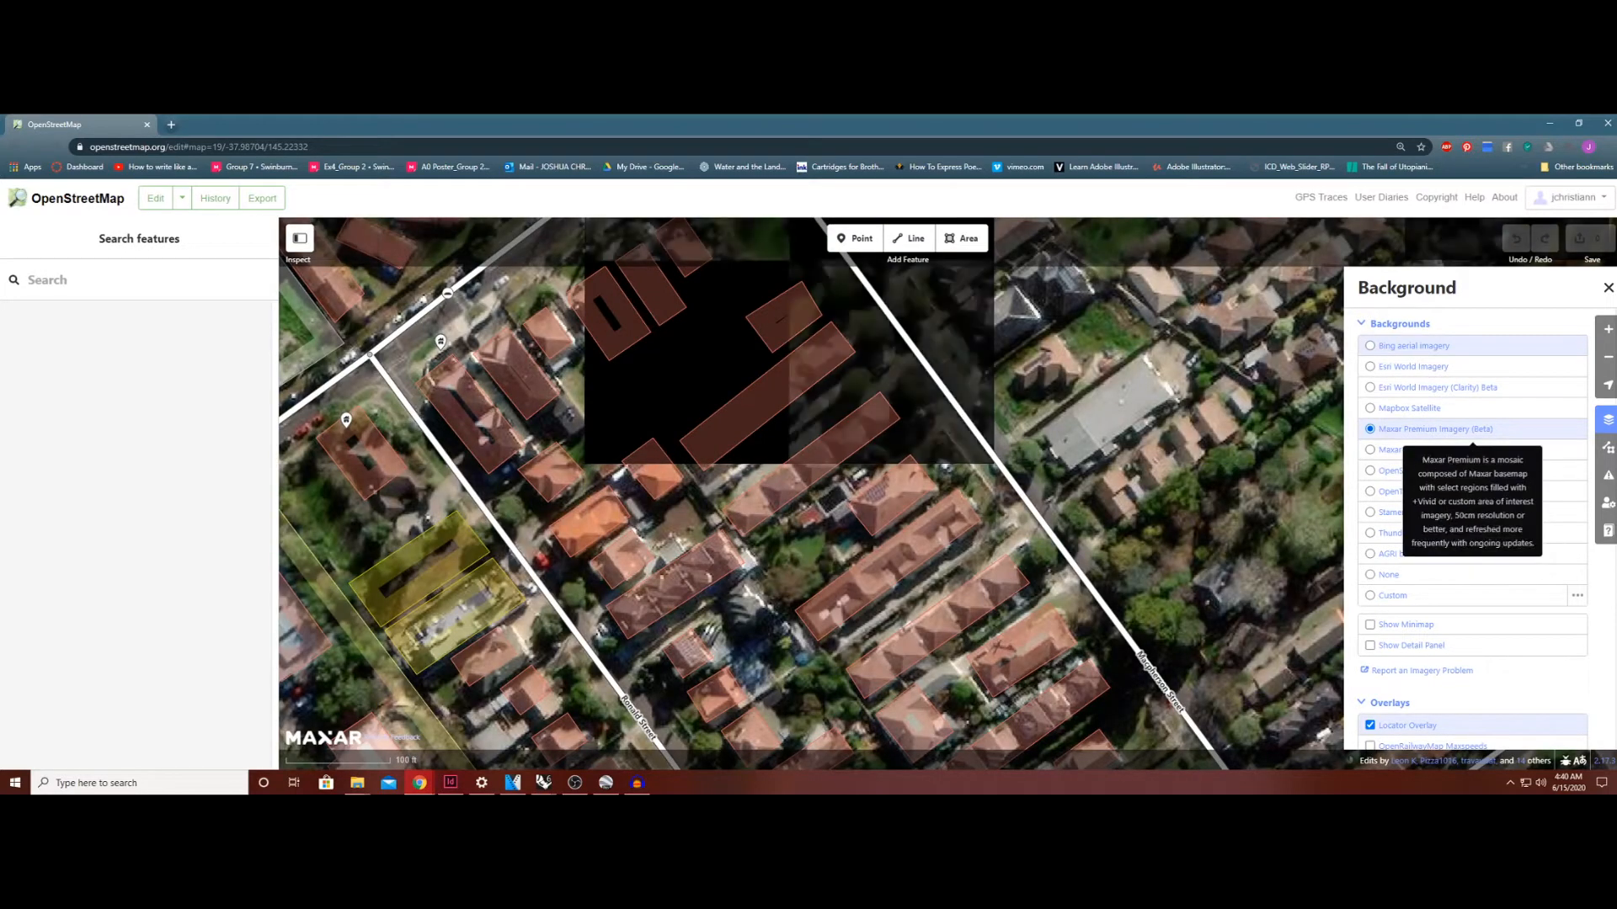
drag(1095, 287, 868, 528)
scroll(825, 421, up, 3)
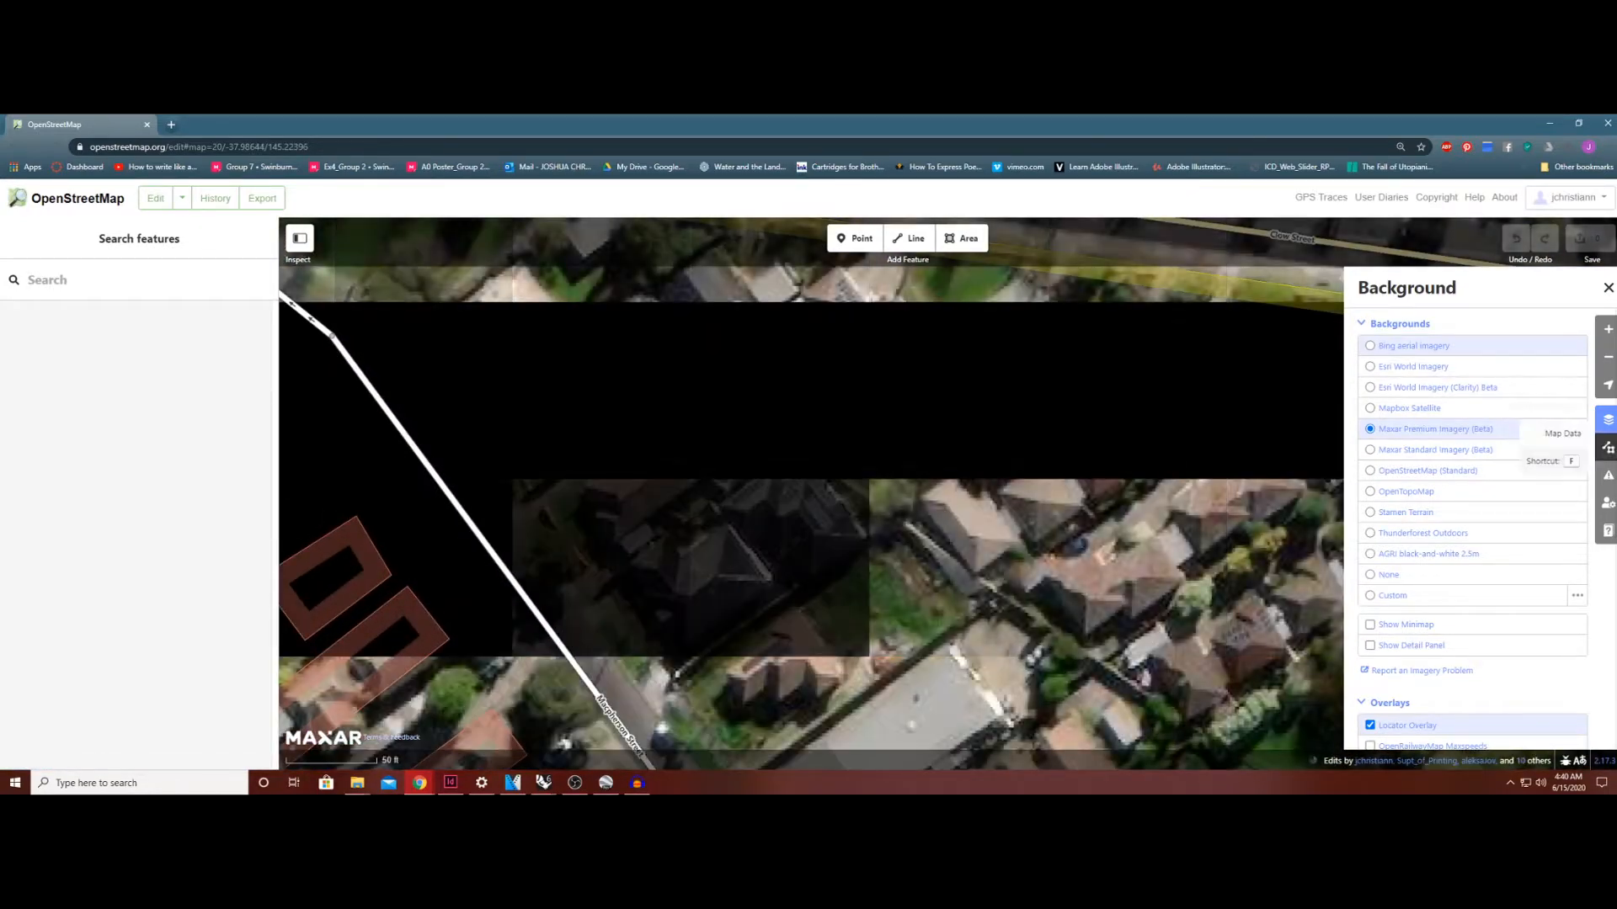
click(1607, 419)
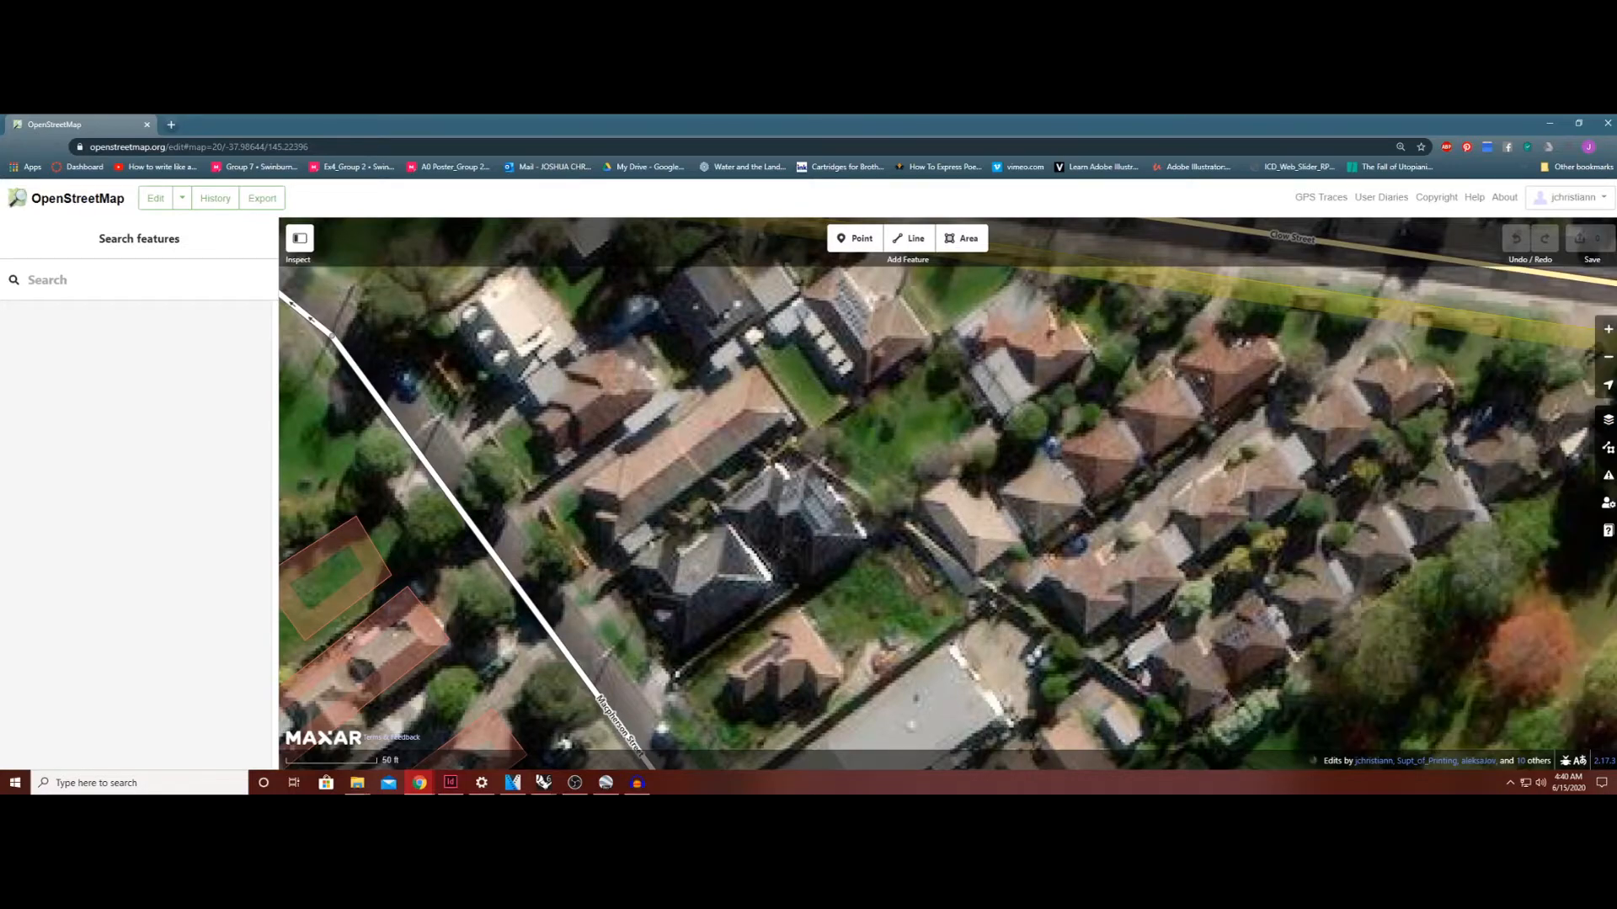
scroll(691, 564, down, 3)
drag(690, 564, 1263, 636)
scroll(1221, 563, down, 3)
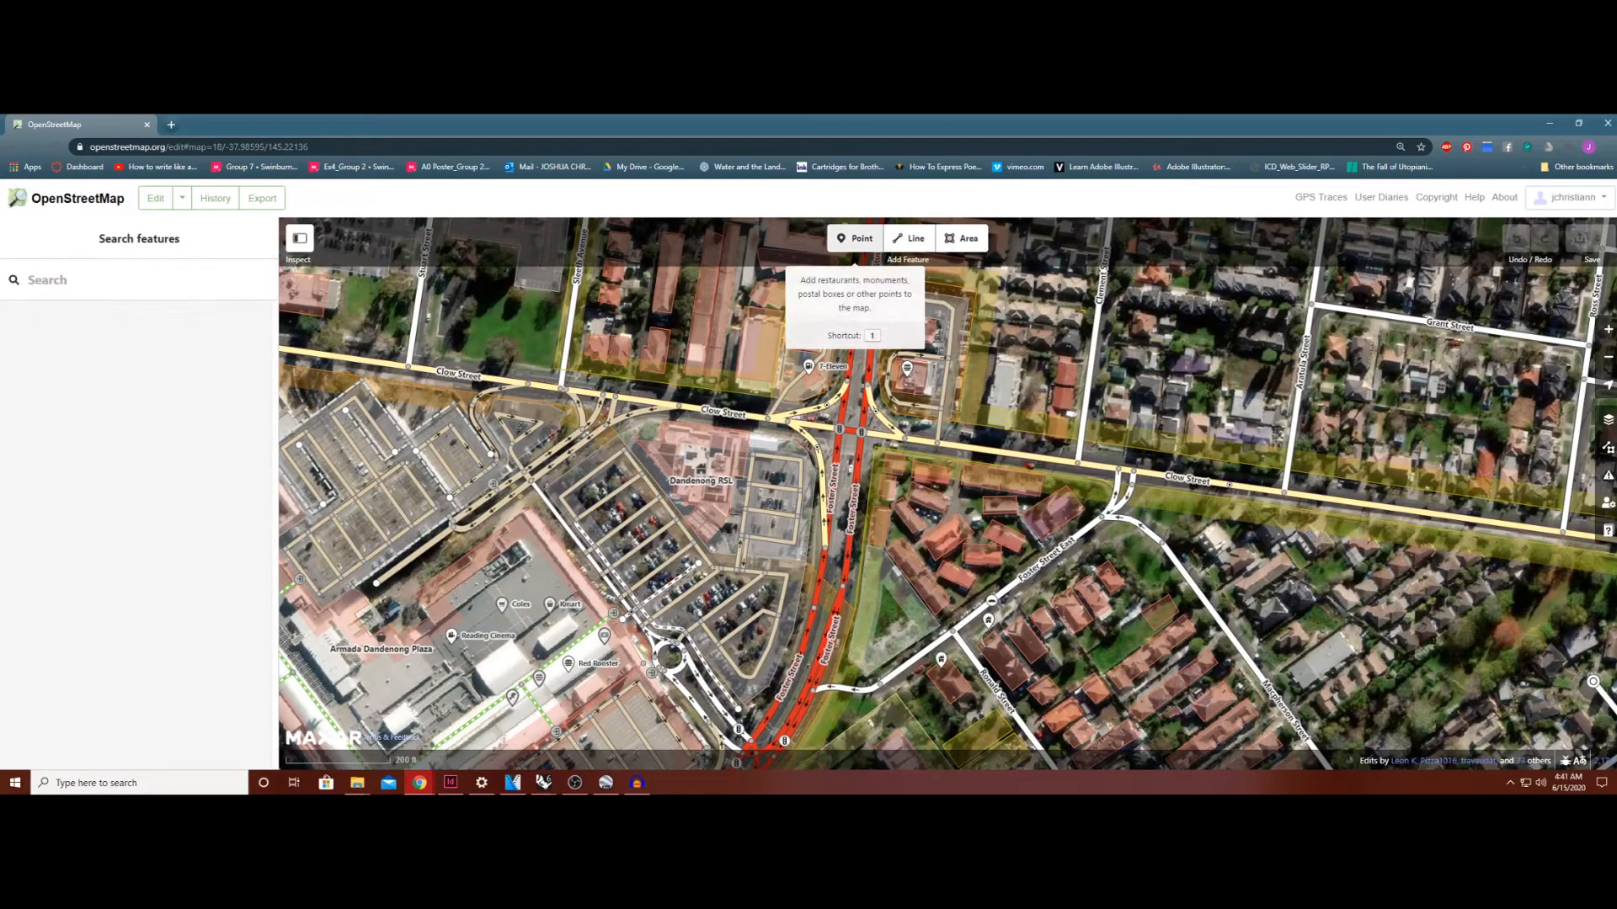
click(855, 238)
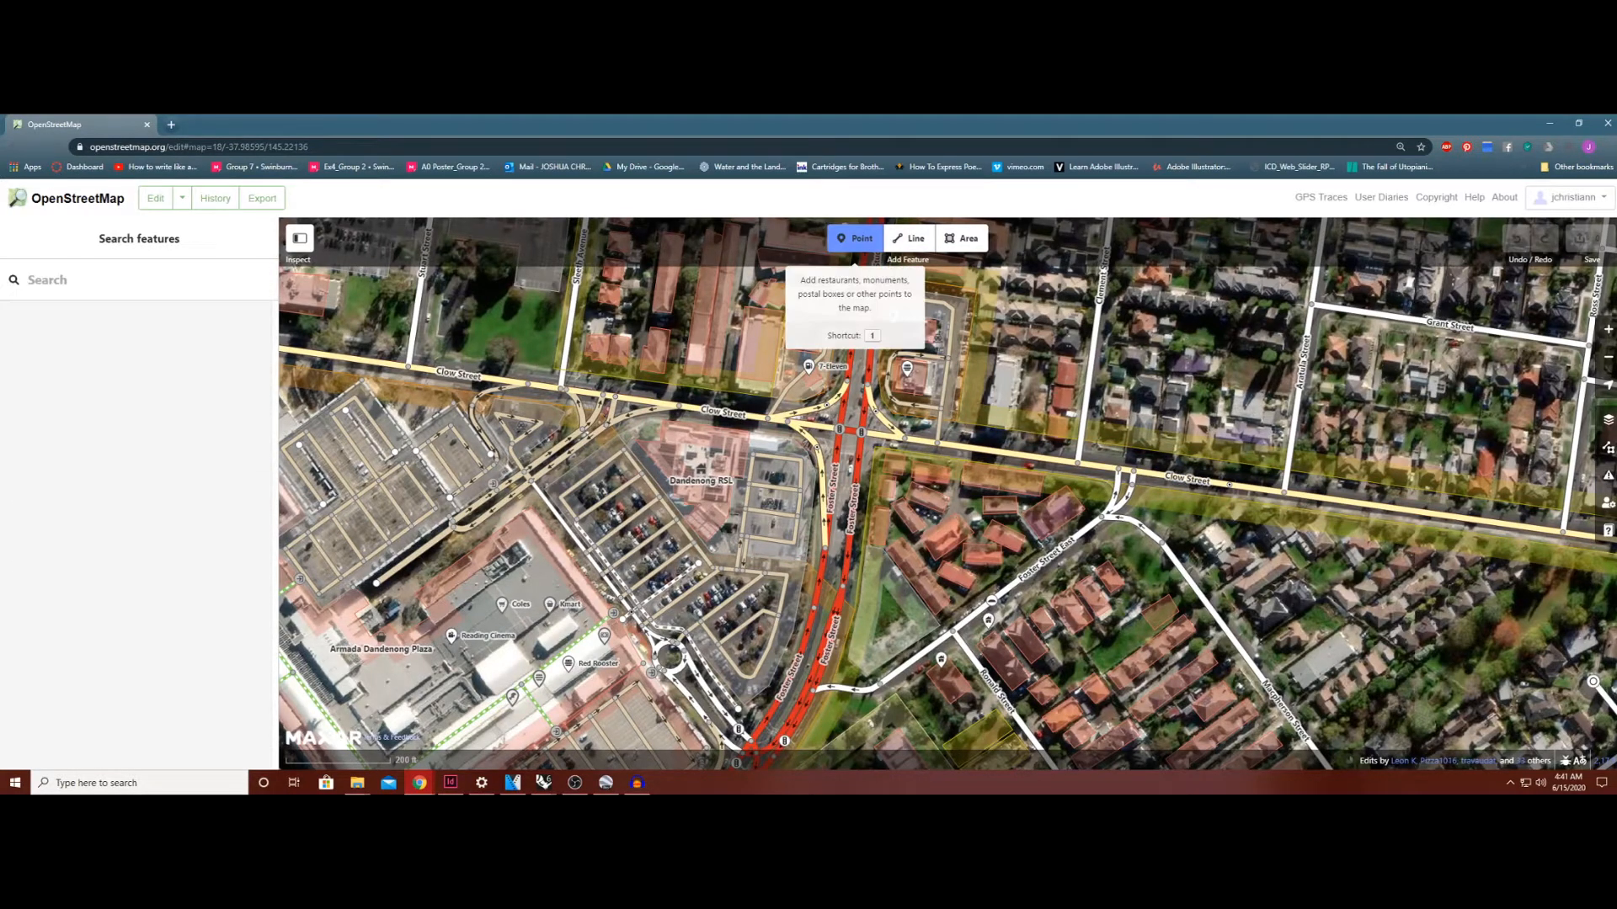
click(660, 644)
drag(758, 505, 938, 367)
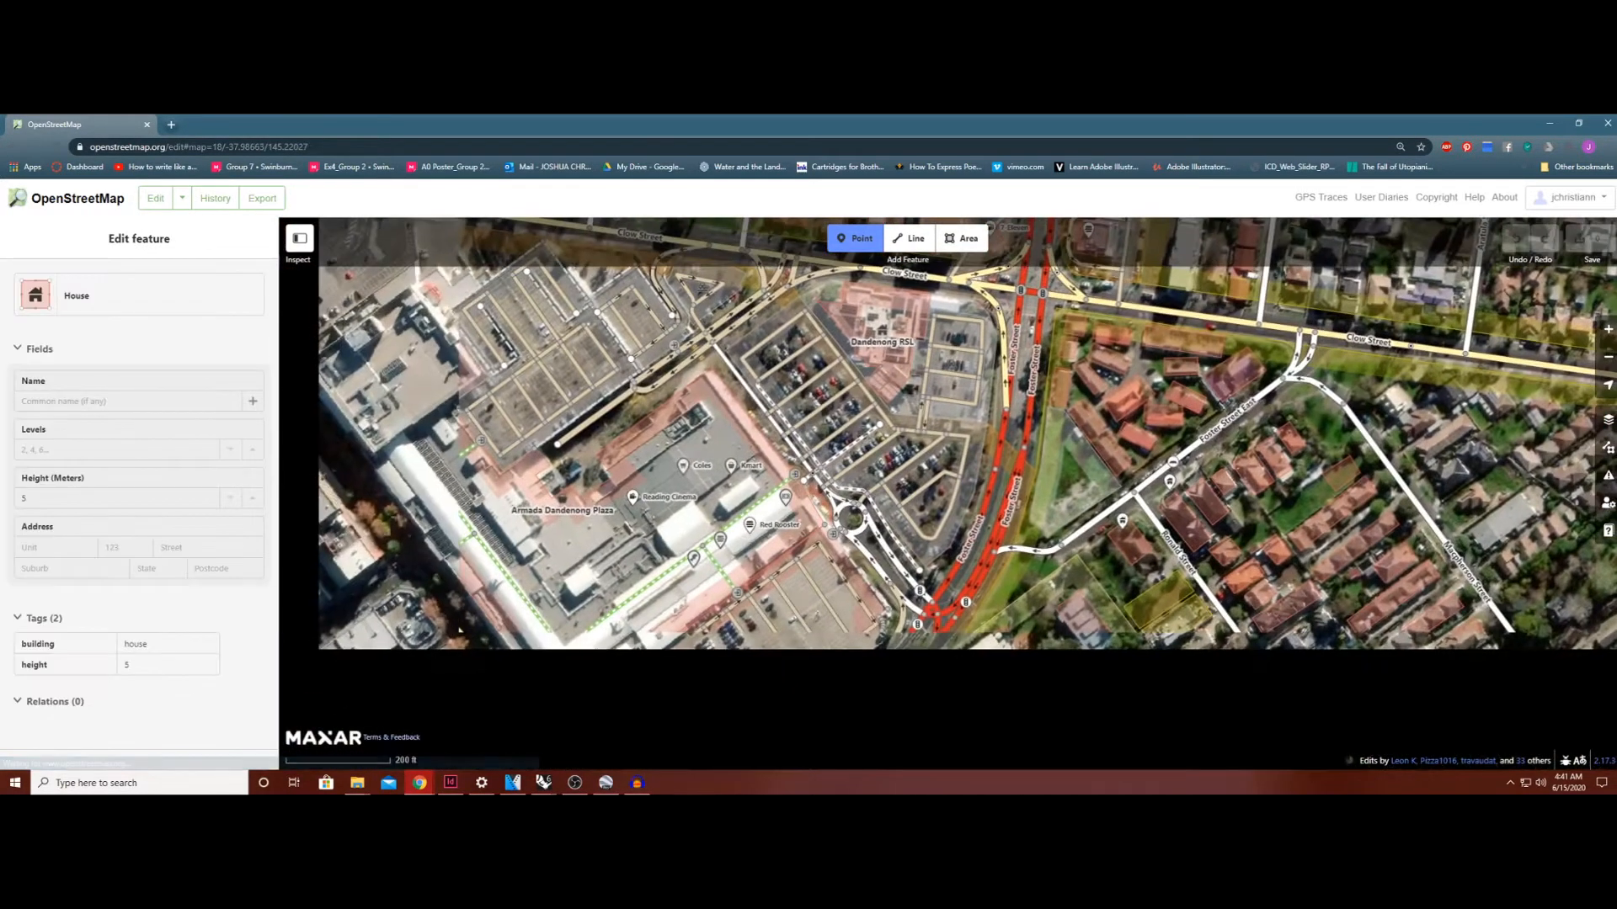
key(Escape)
drag(673, 506, 1097, 518)
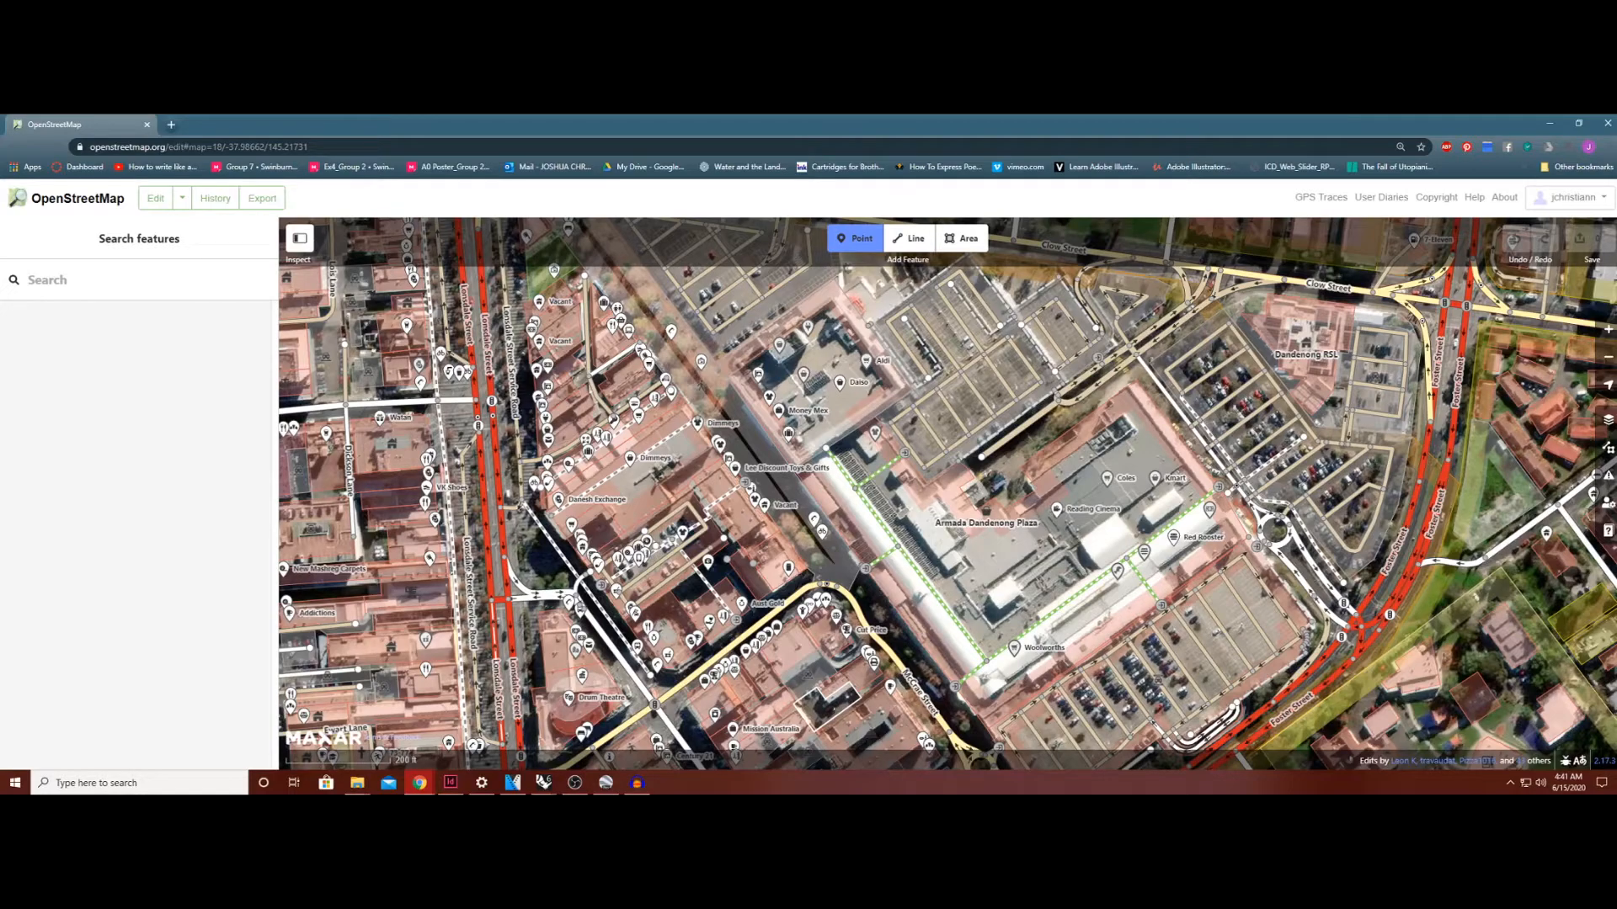
click(832, 327)
key(Escape)
Place a point on the tree in the grassy lot north of Clow Street and set its feature type to Natural Wood.
key(1)
key(Escape)
scroll(947, 493, up, 3)
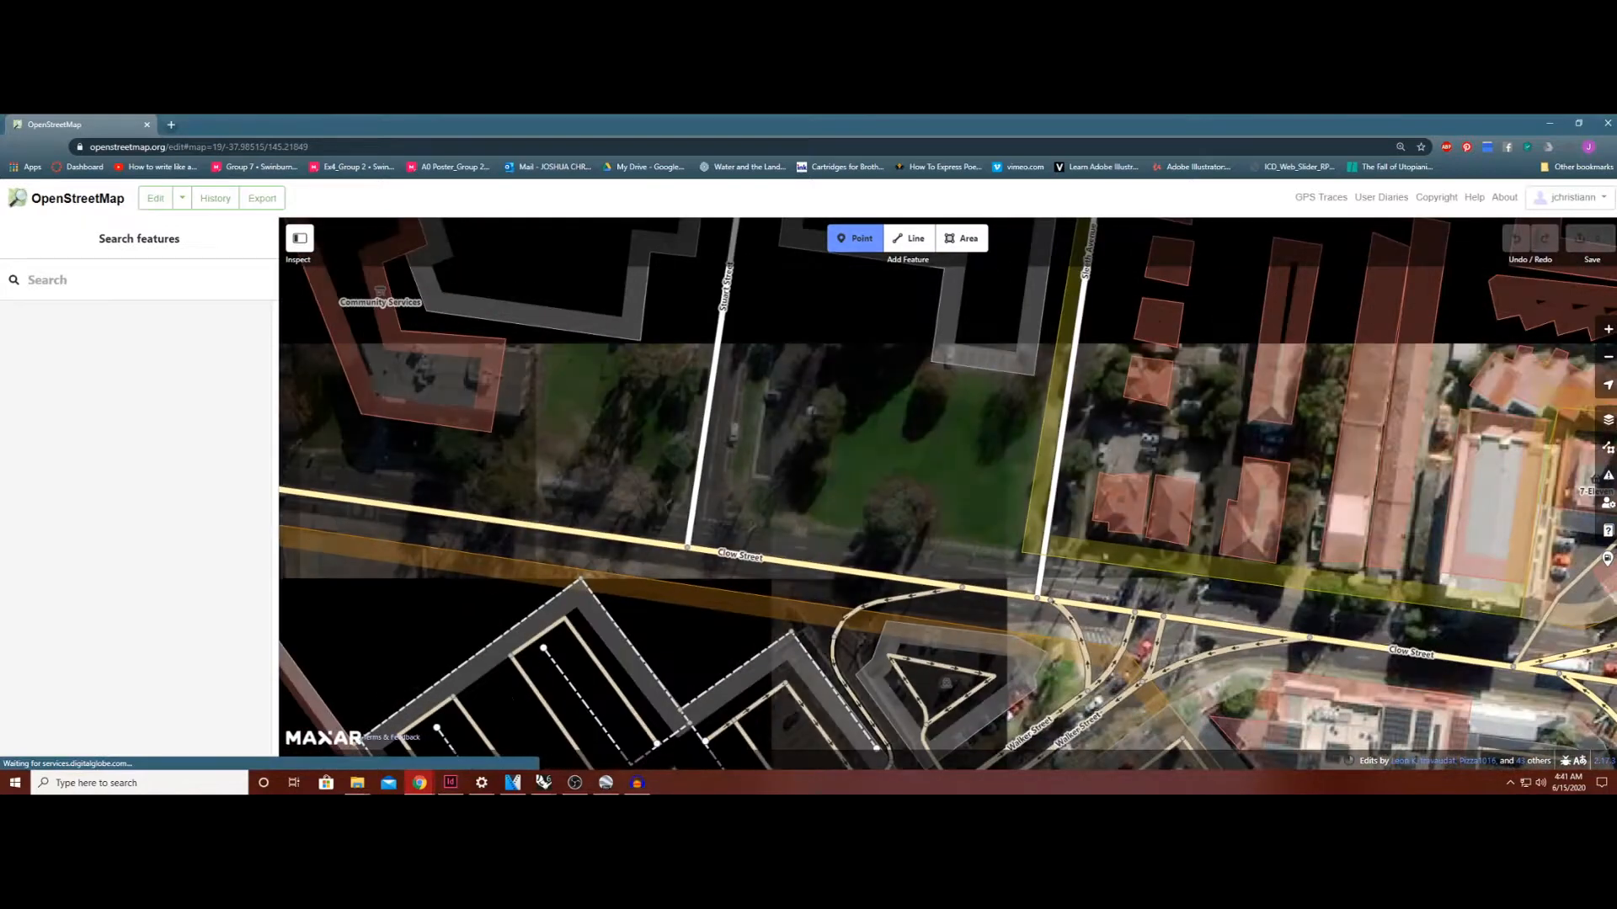
click(1056, 379)
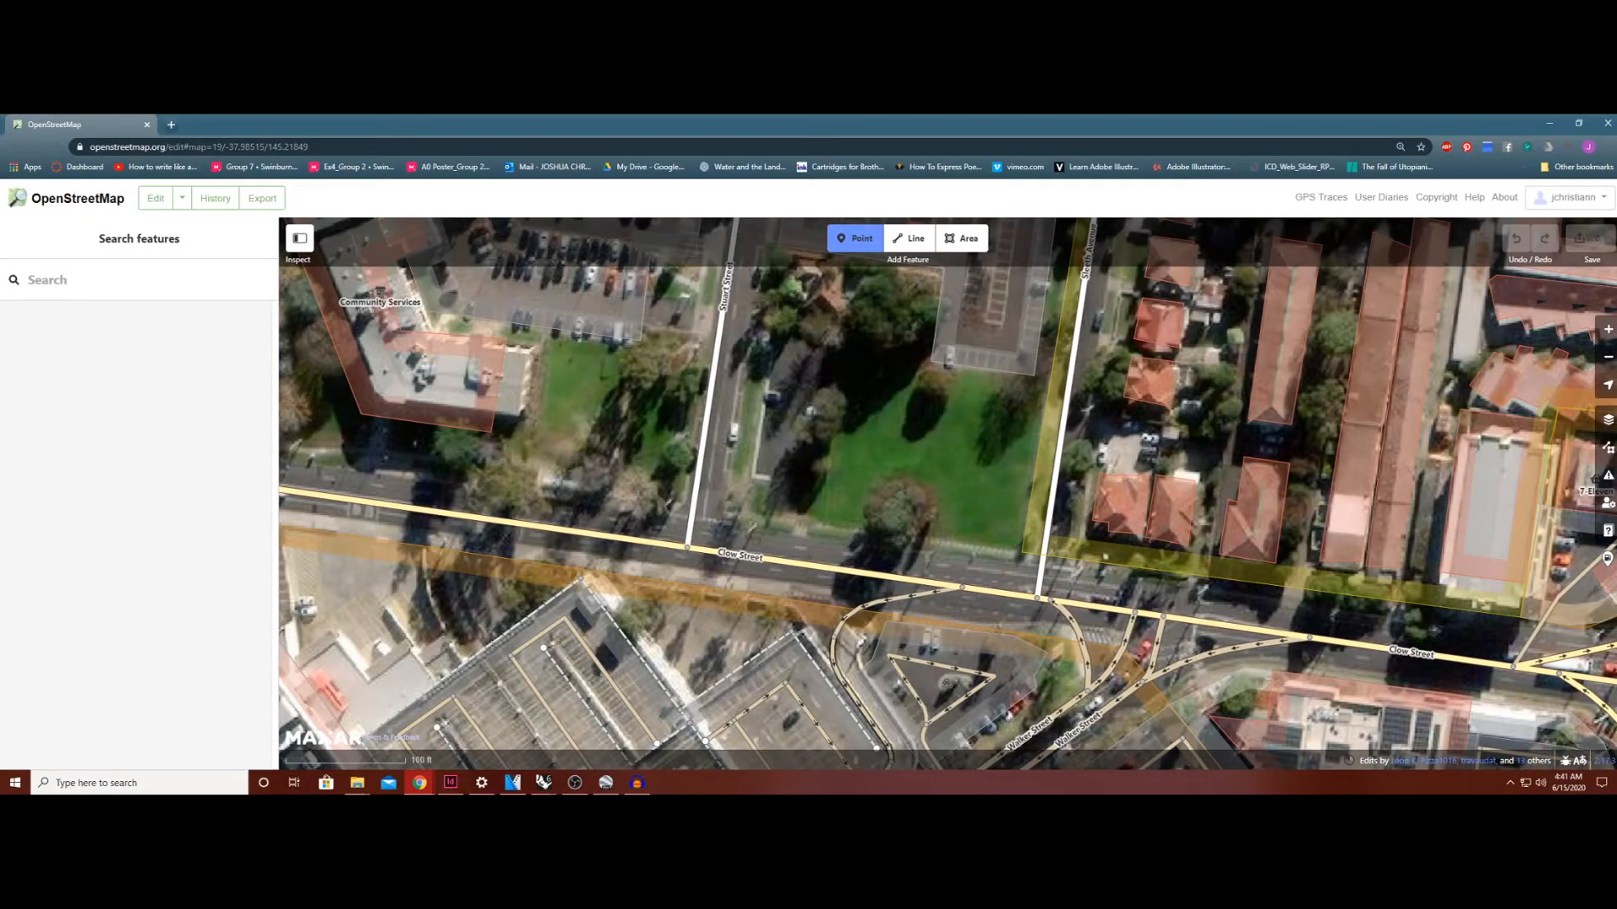
click(897, 507)
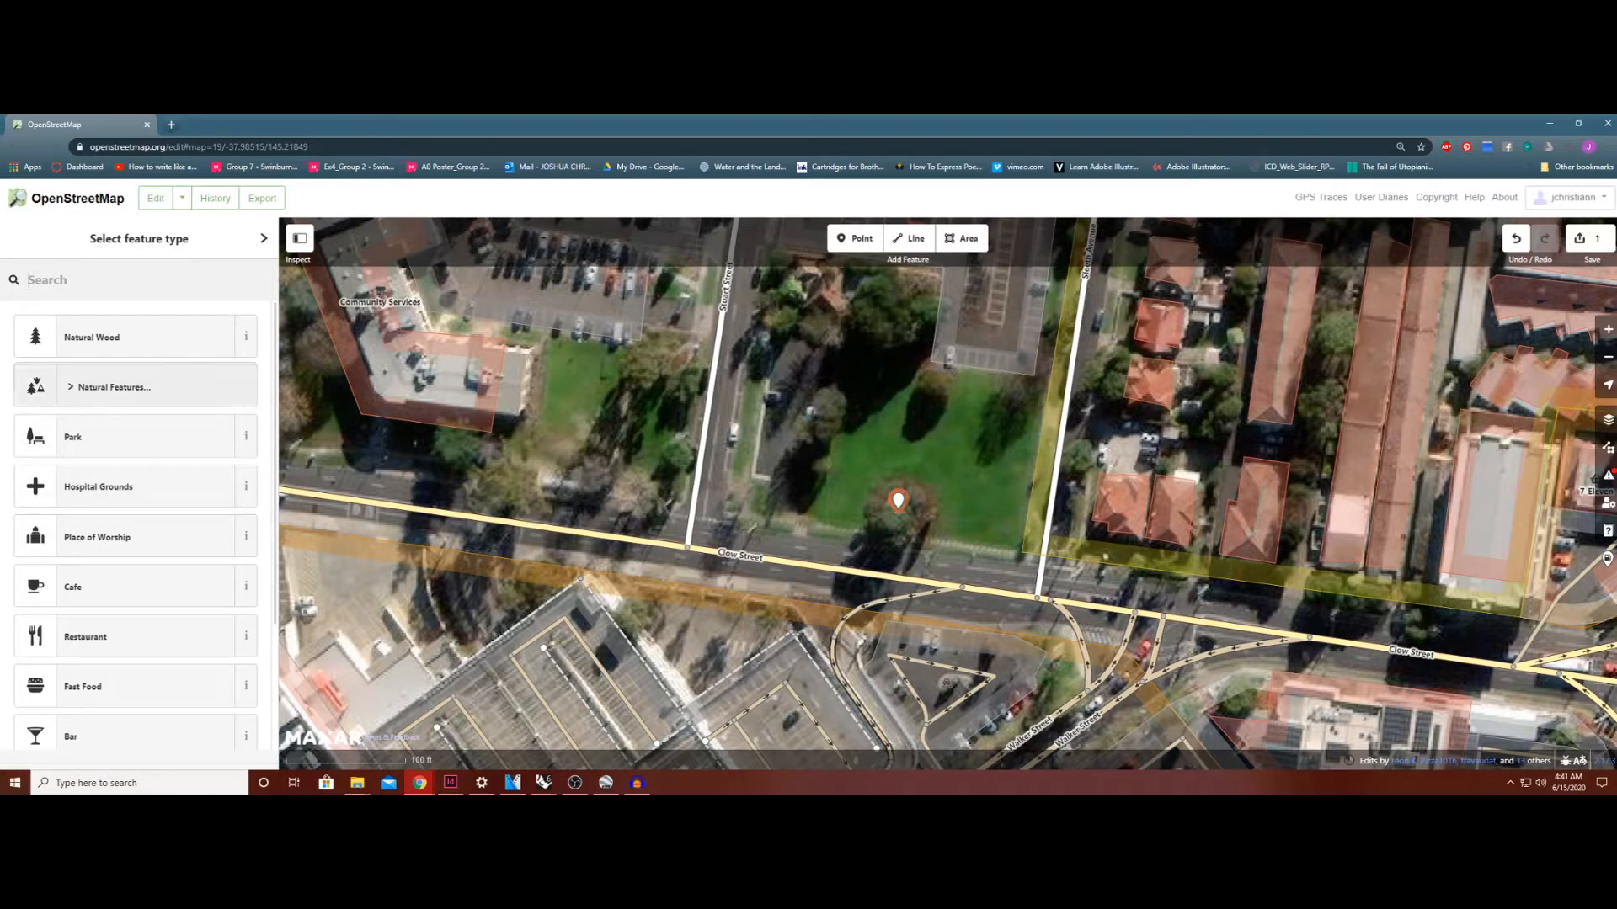
scroll(134, 505, down, 2)
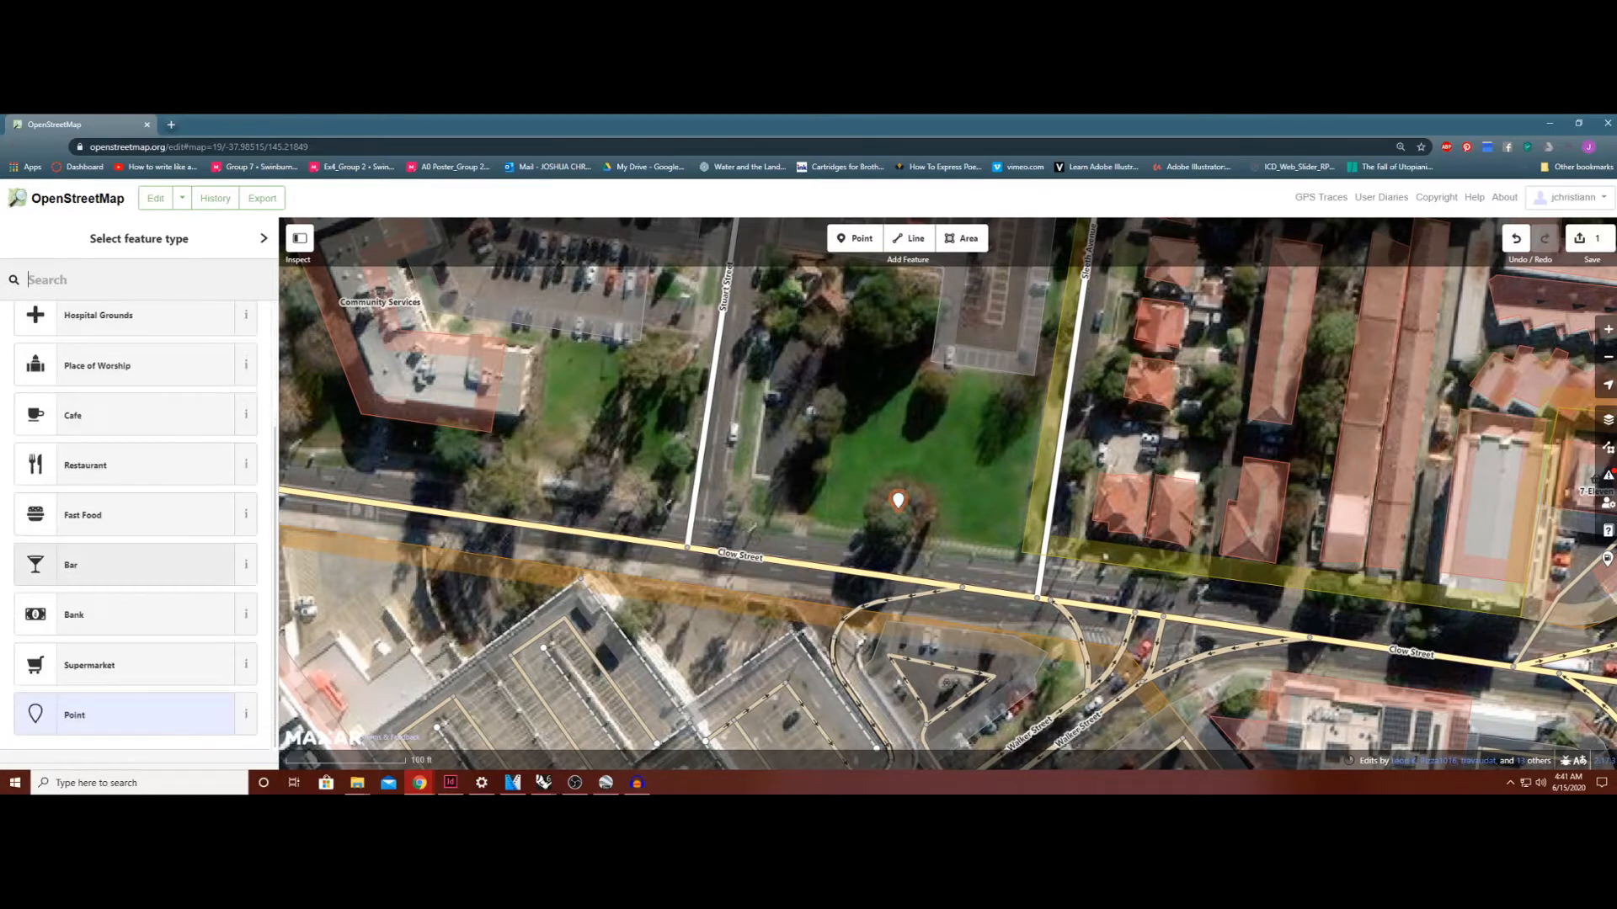
scroll(135, 506, up, 2)
click(92, 337)
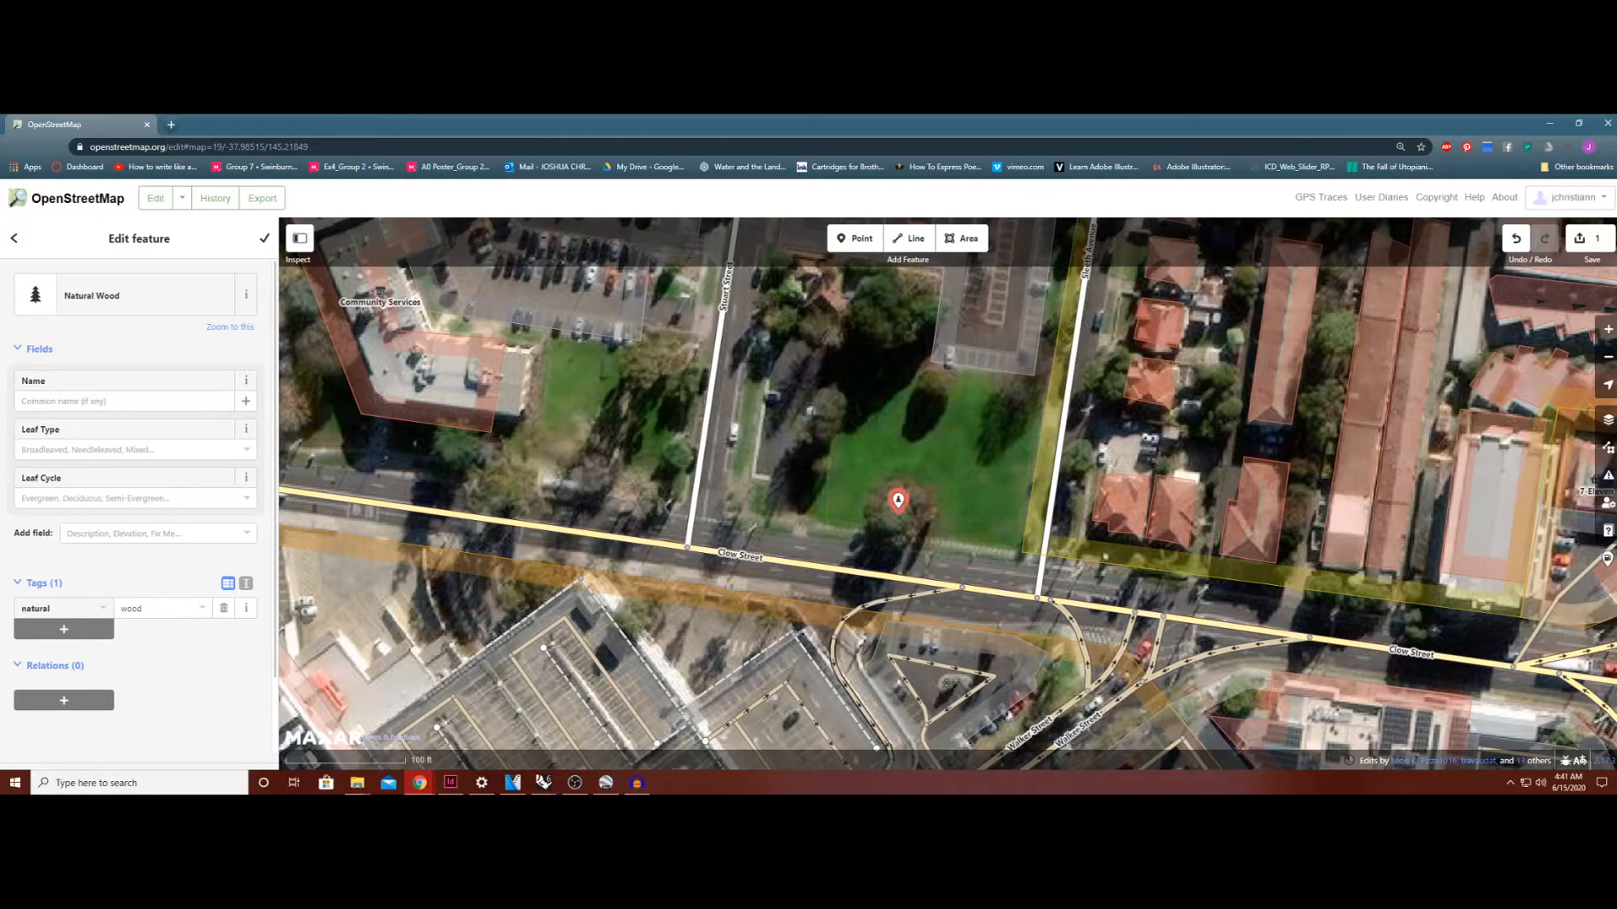
Delete the Natural Wood point from the grassy lot.
key(Delete)
key(minus)
drag(943, 472, 1057, 490)
drag(842, 506, 1078, 439)
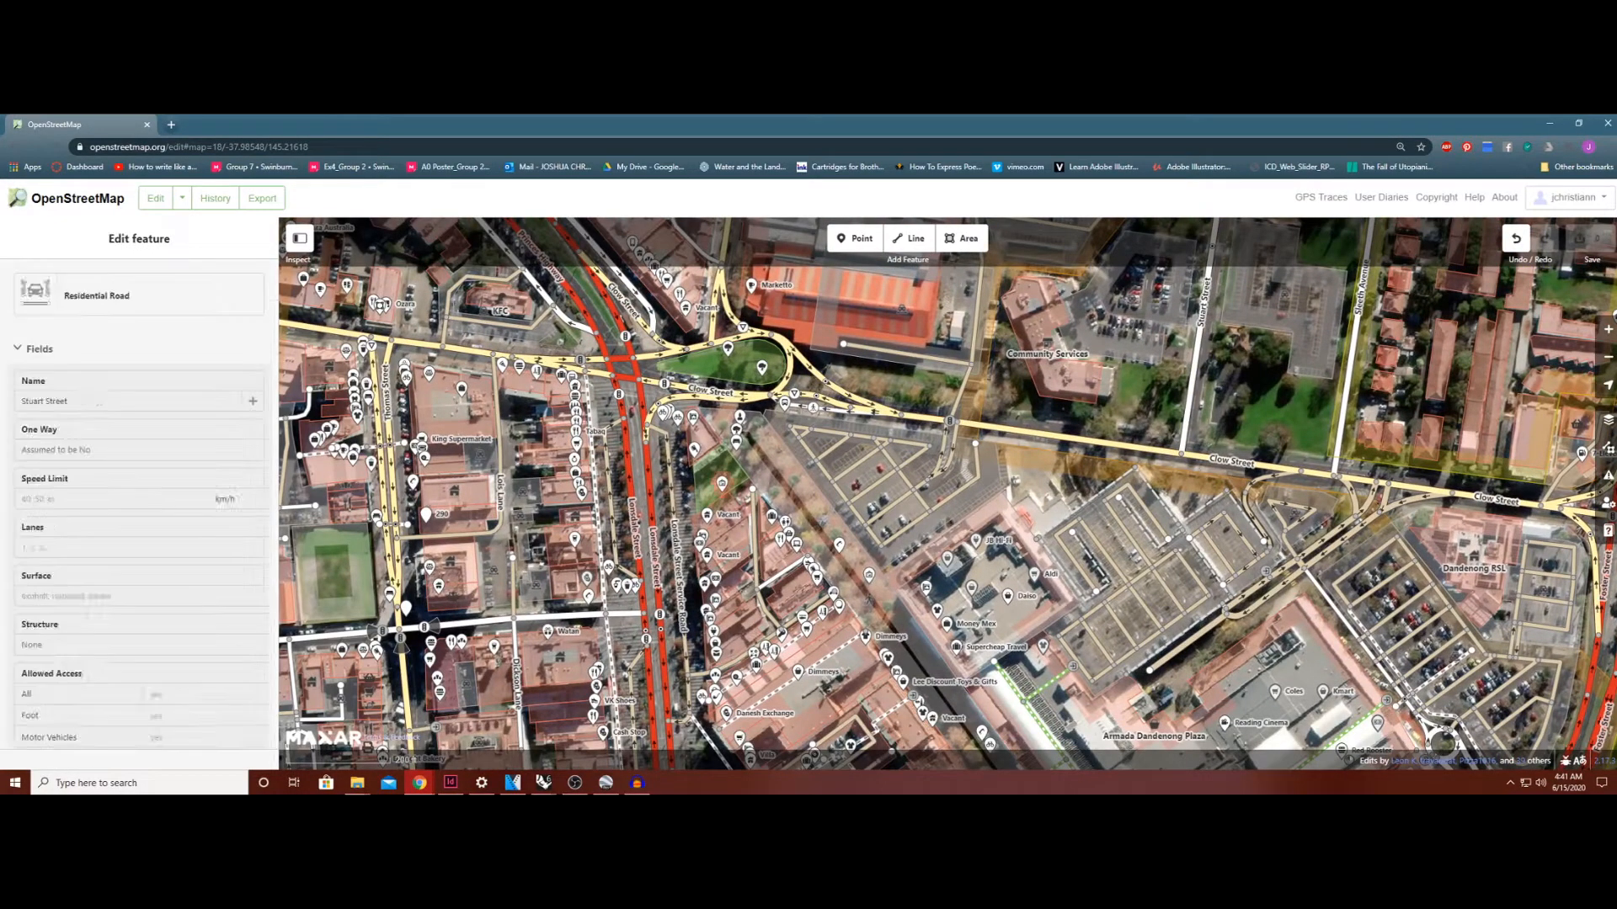
drag(842, 488, 1109, 481)
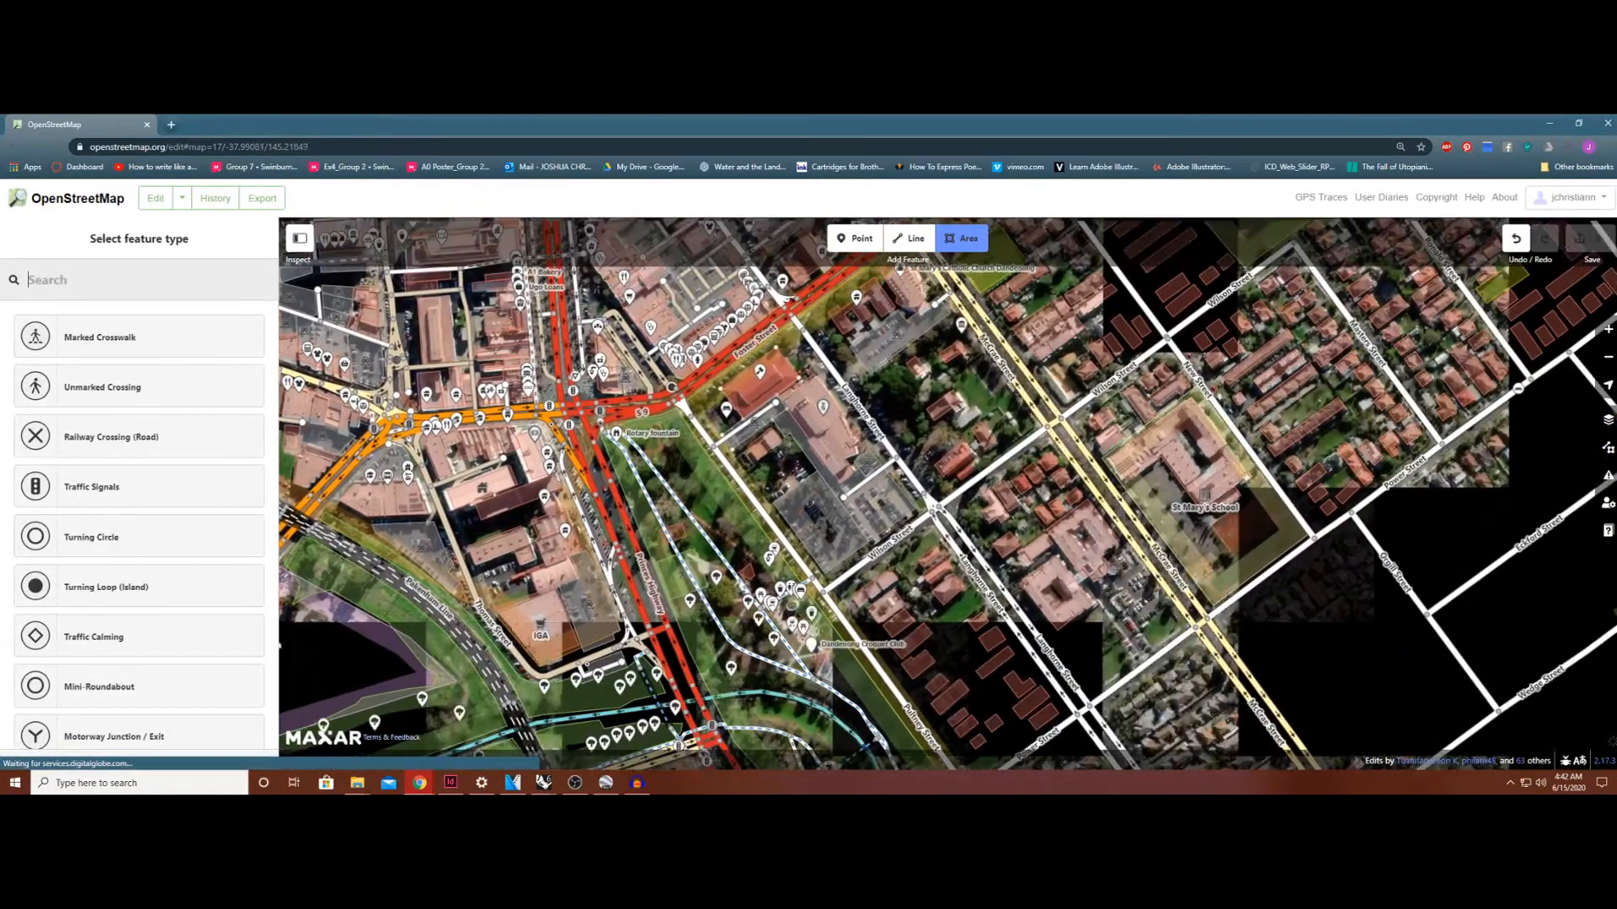
Outline the long rectangular building east of Macpherson Street as a closed four-corner area following its roof edges.
drag(1009, 398, 1046, 570)
scroll(1048, 569, down, 2)
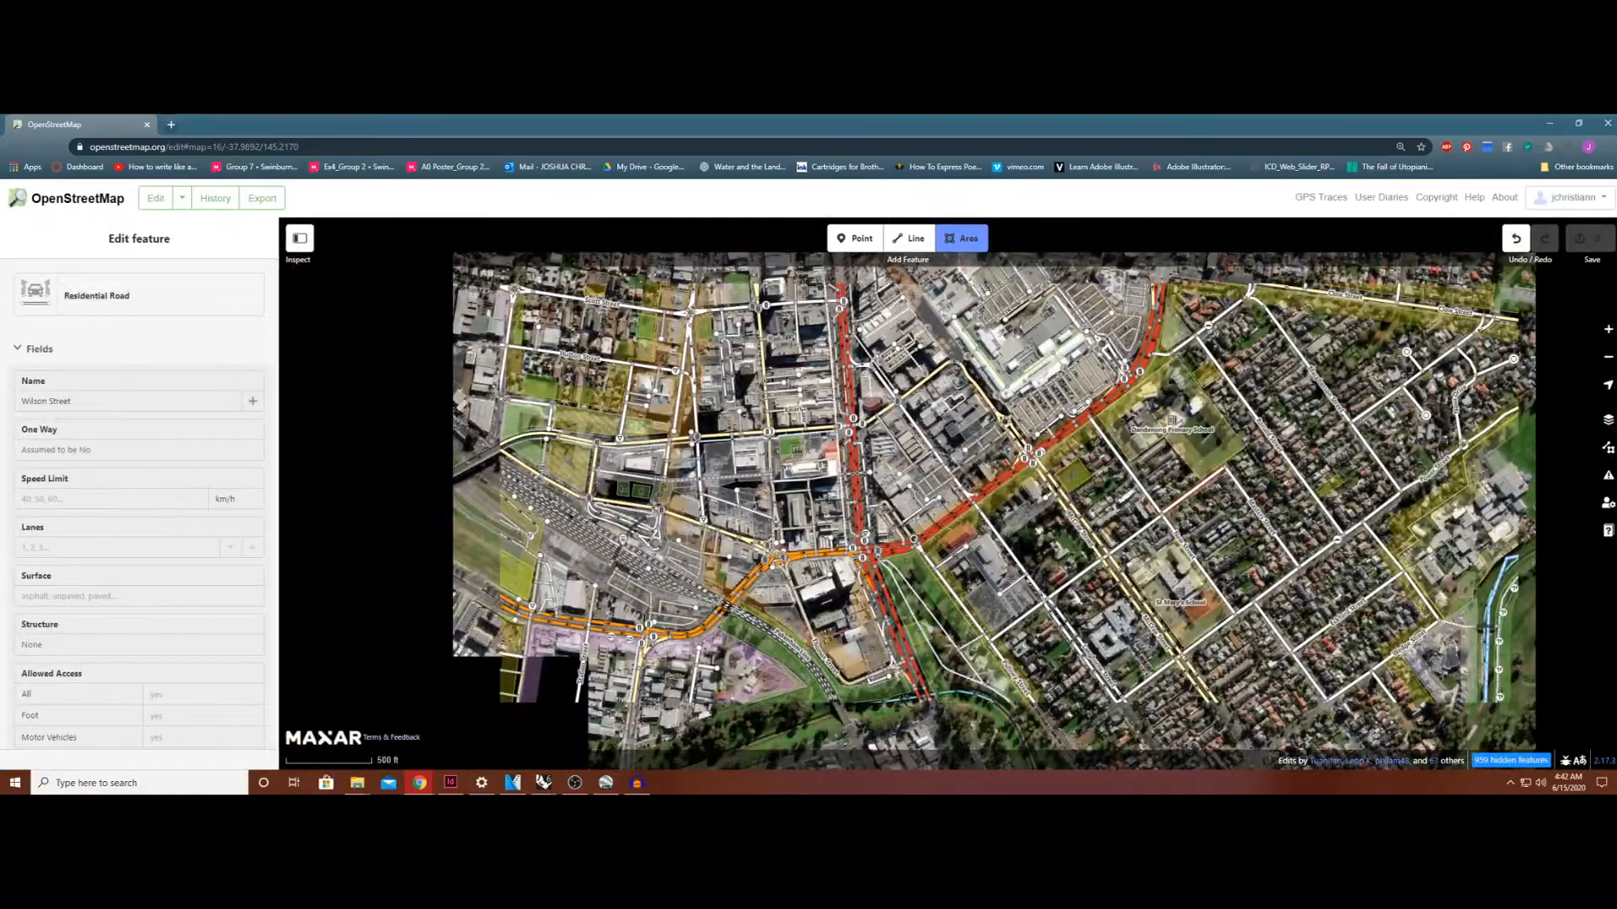
scroll(1280, 428, up, 3)
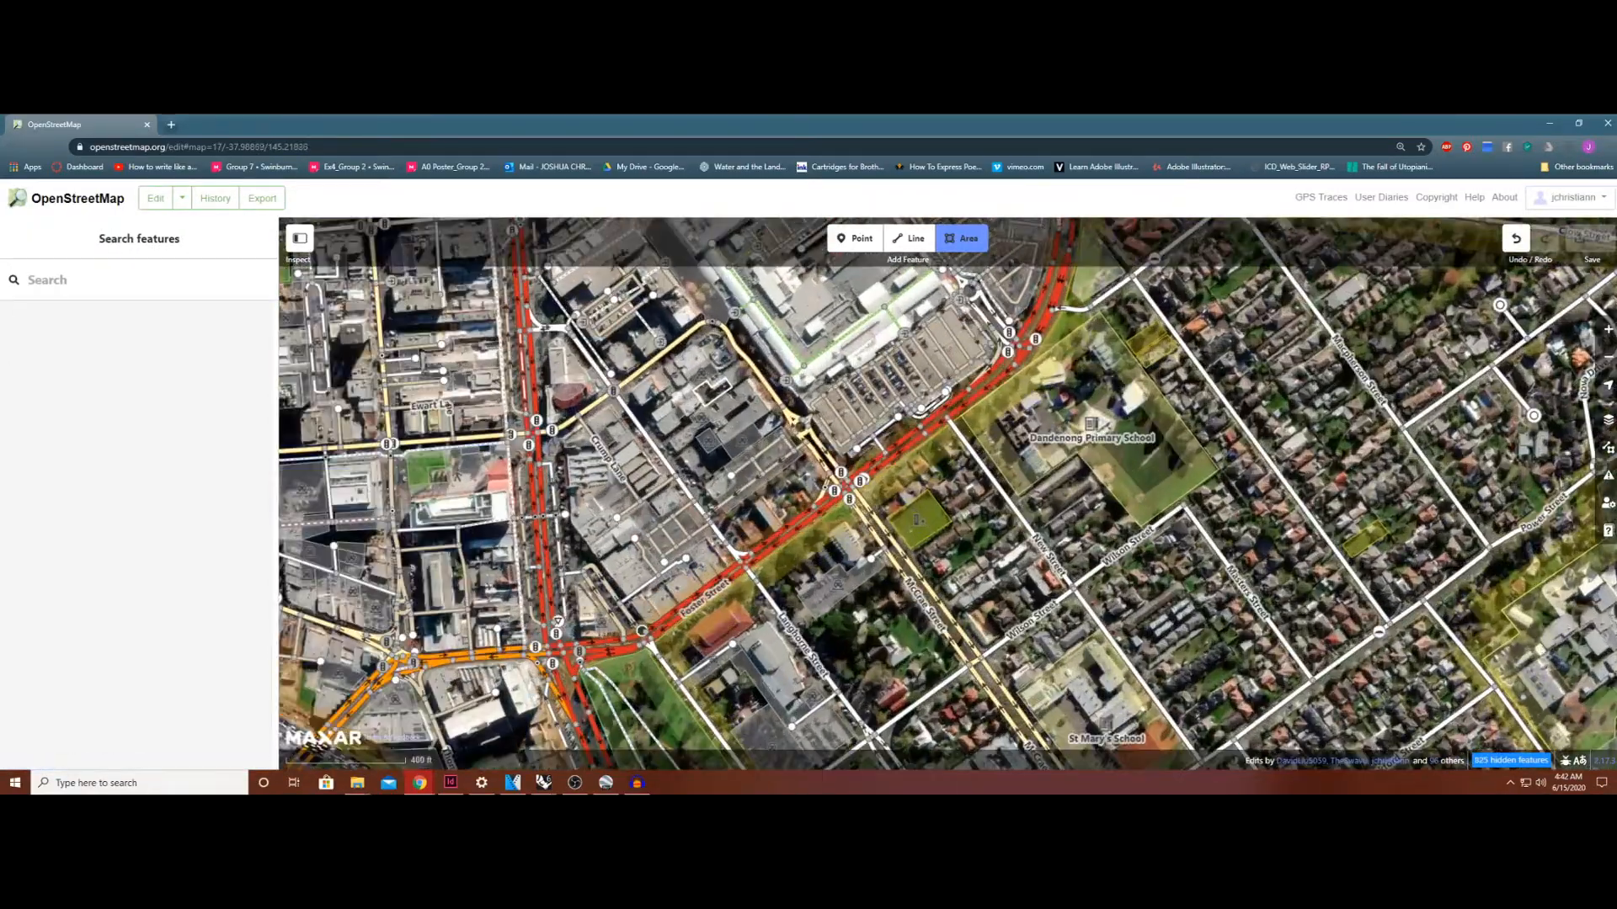
scroll(1278, 427, up, 1)
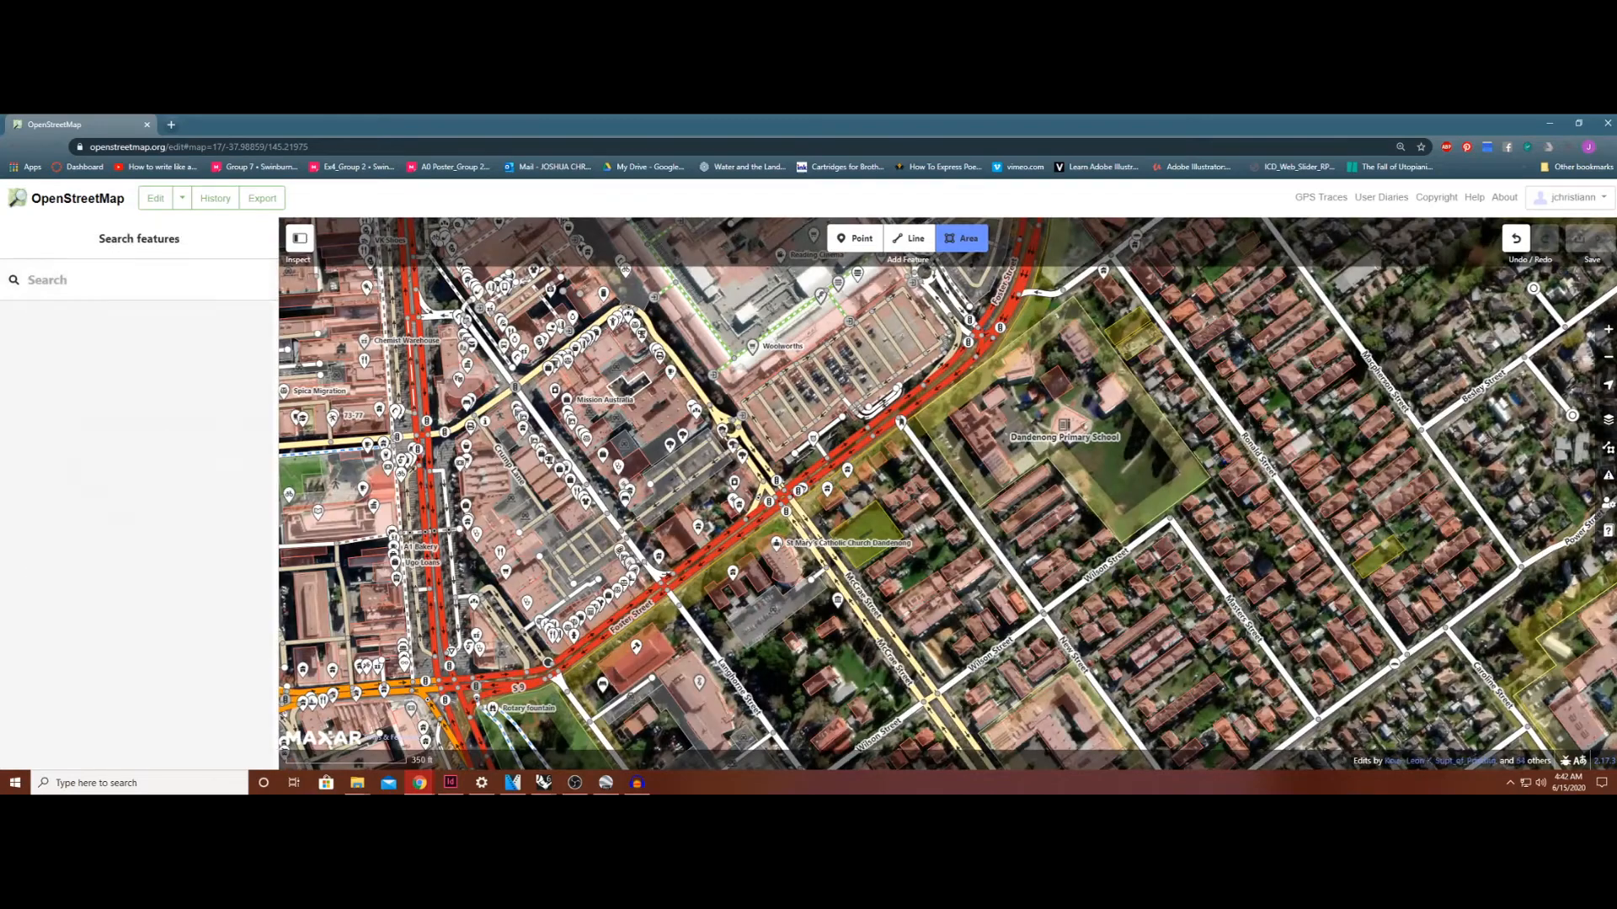
drag(665, 396, 1317, 515)
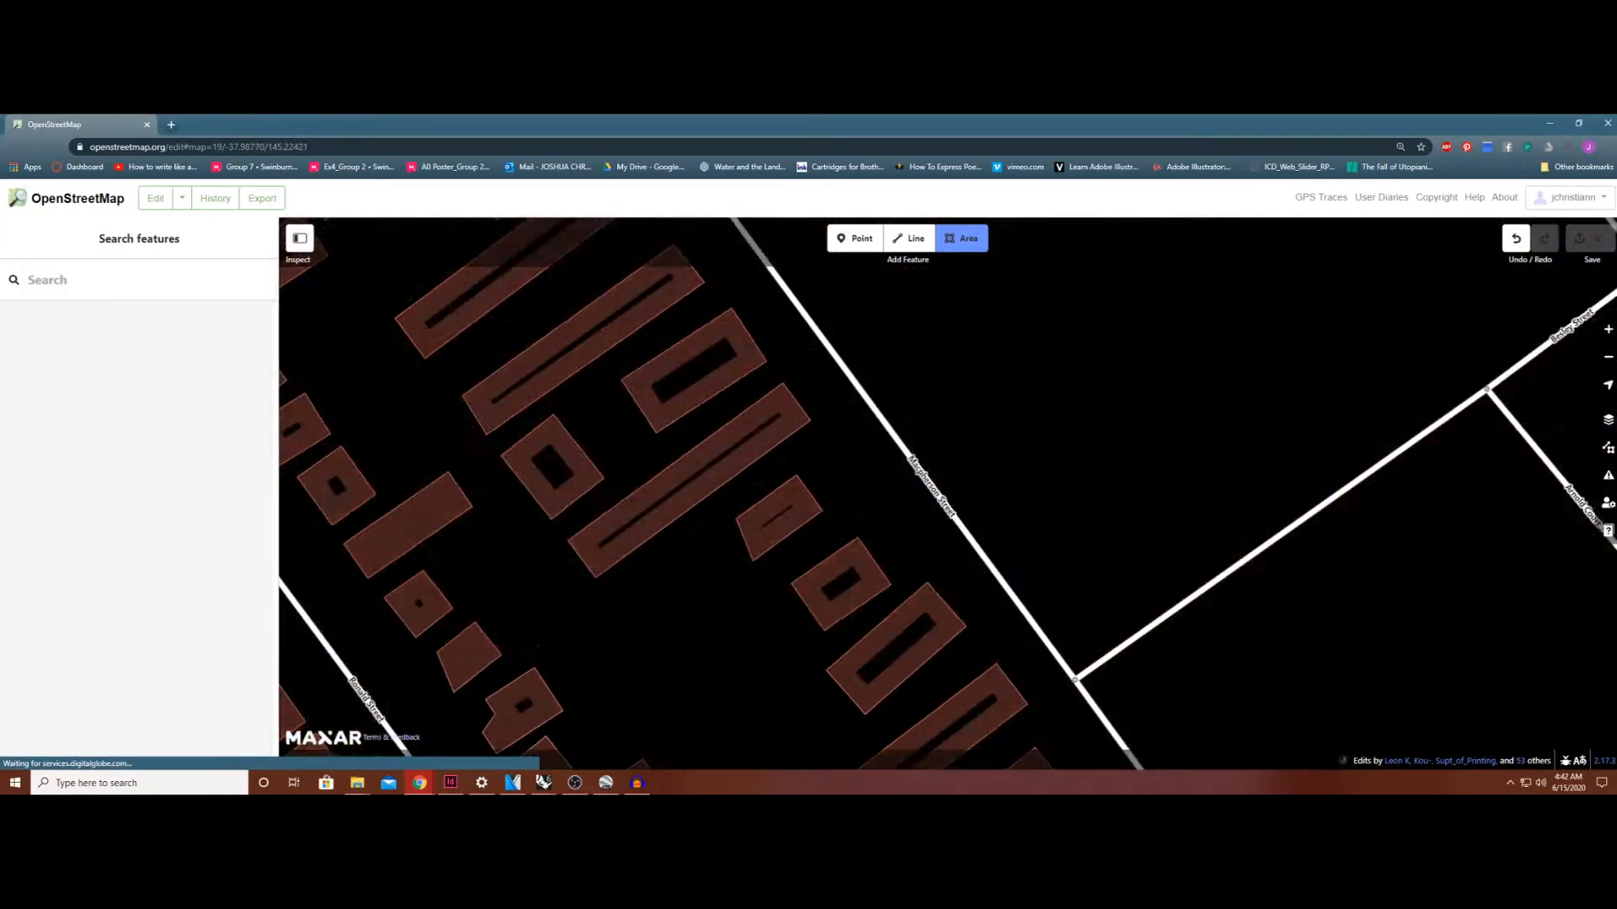
drag(1011, 489, 870, 497)
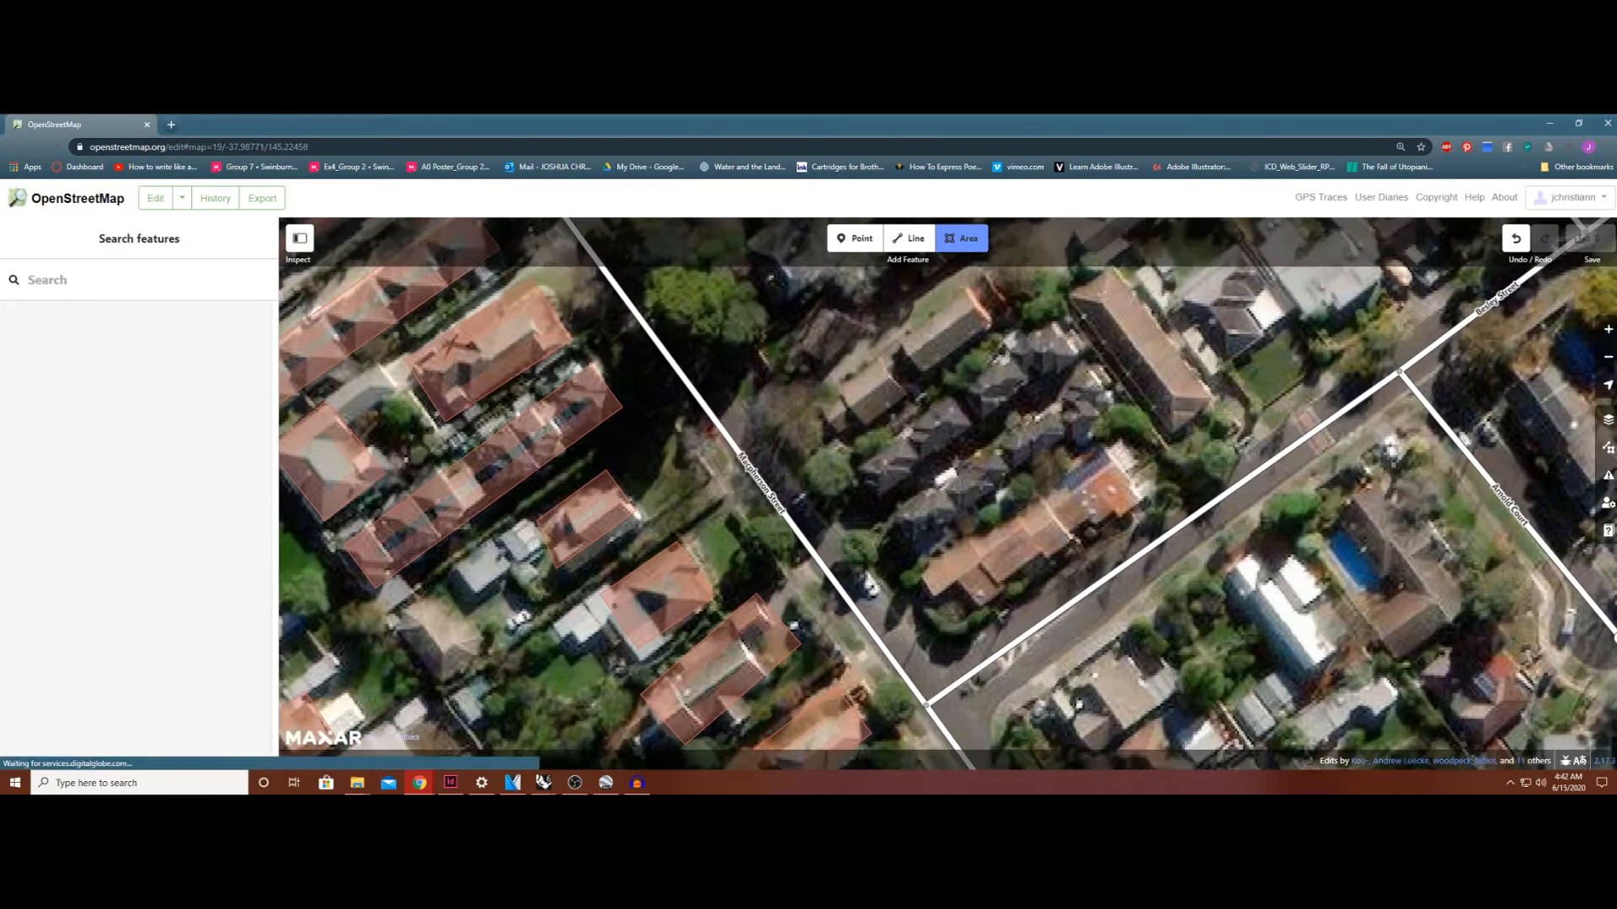
scroll(1048, 345, up, 5)
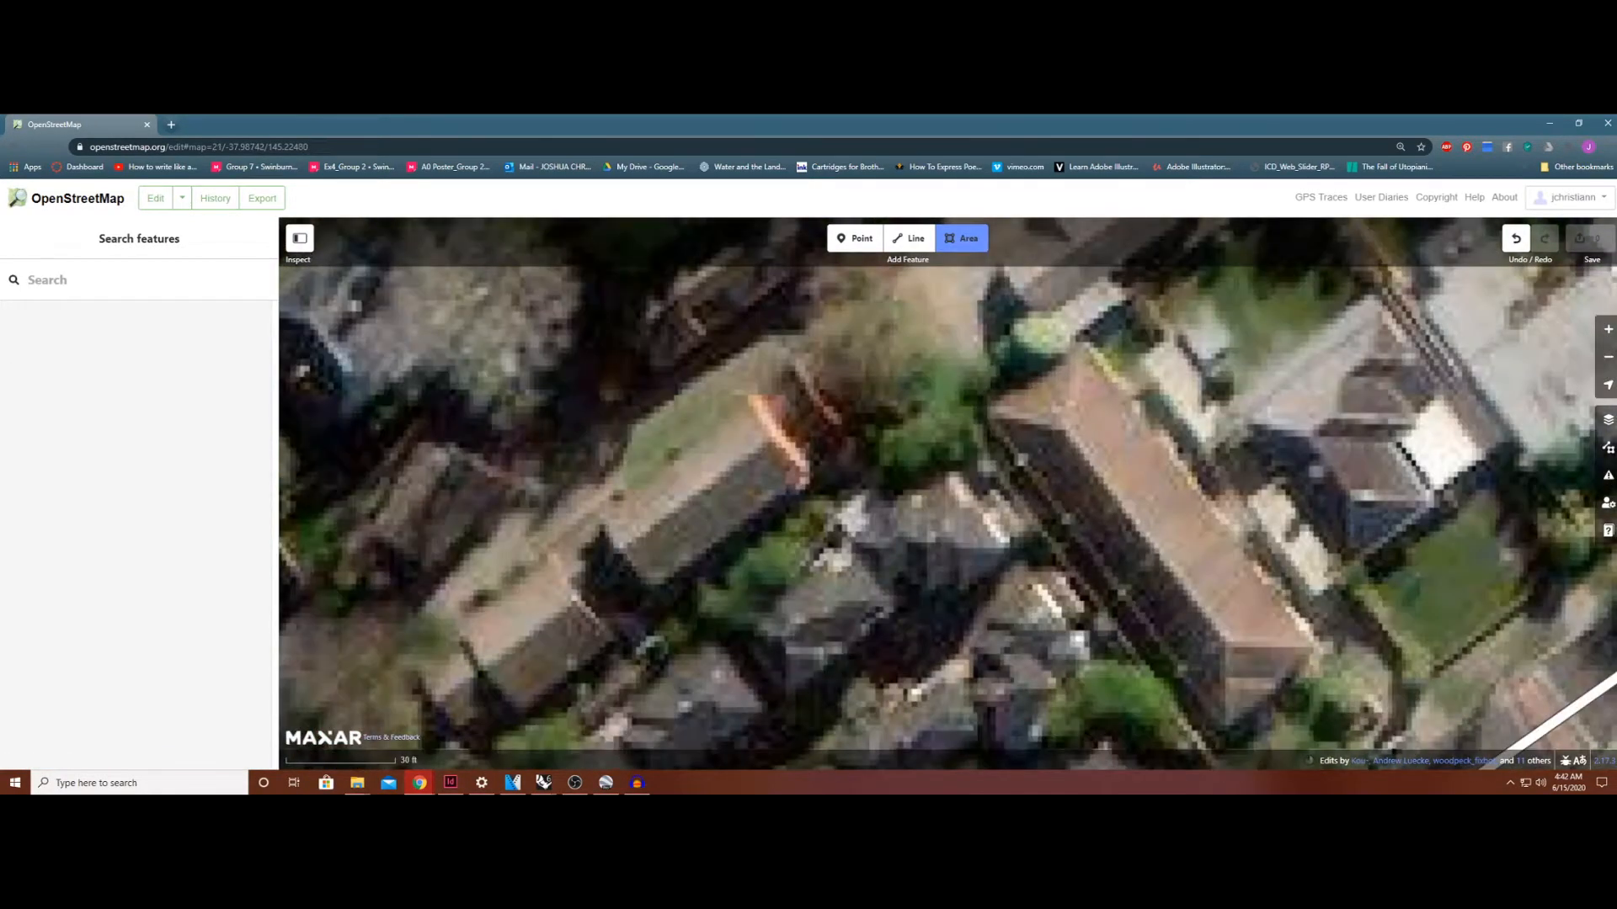
click(987, 412)
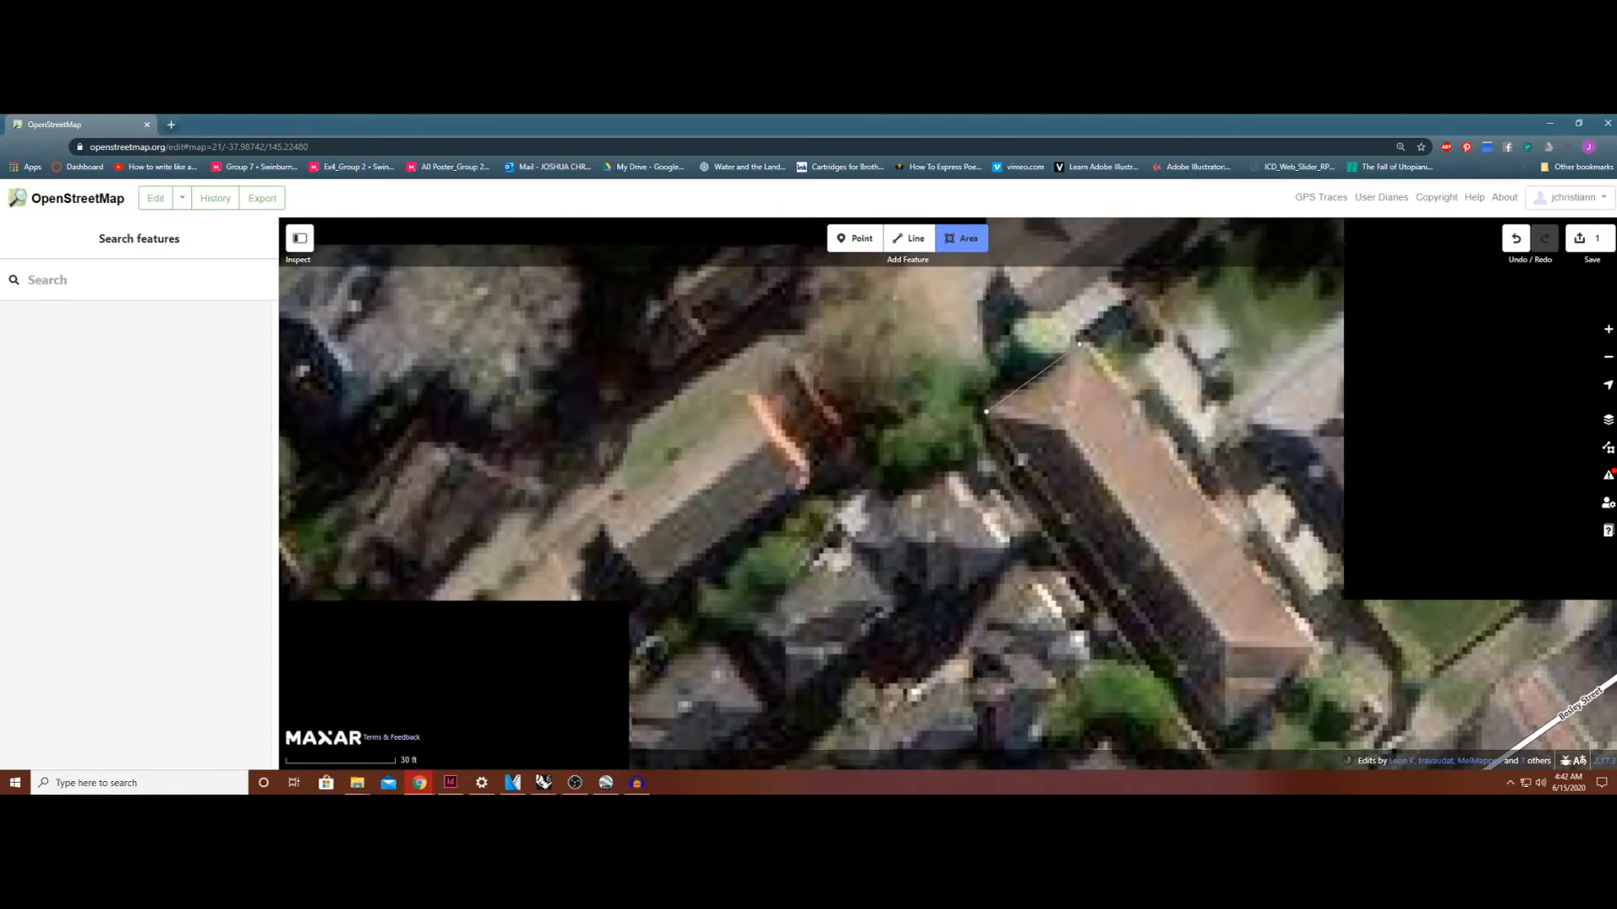
click(1086, 342)
click(1315, 650)
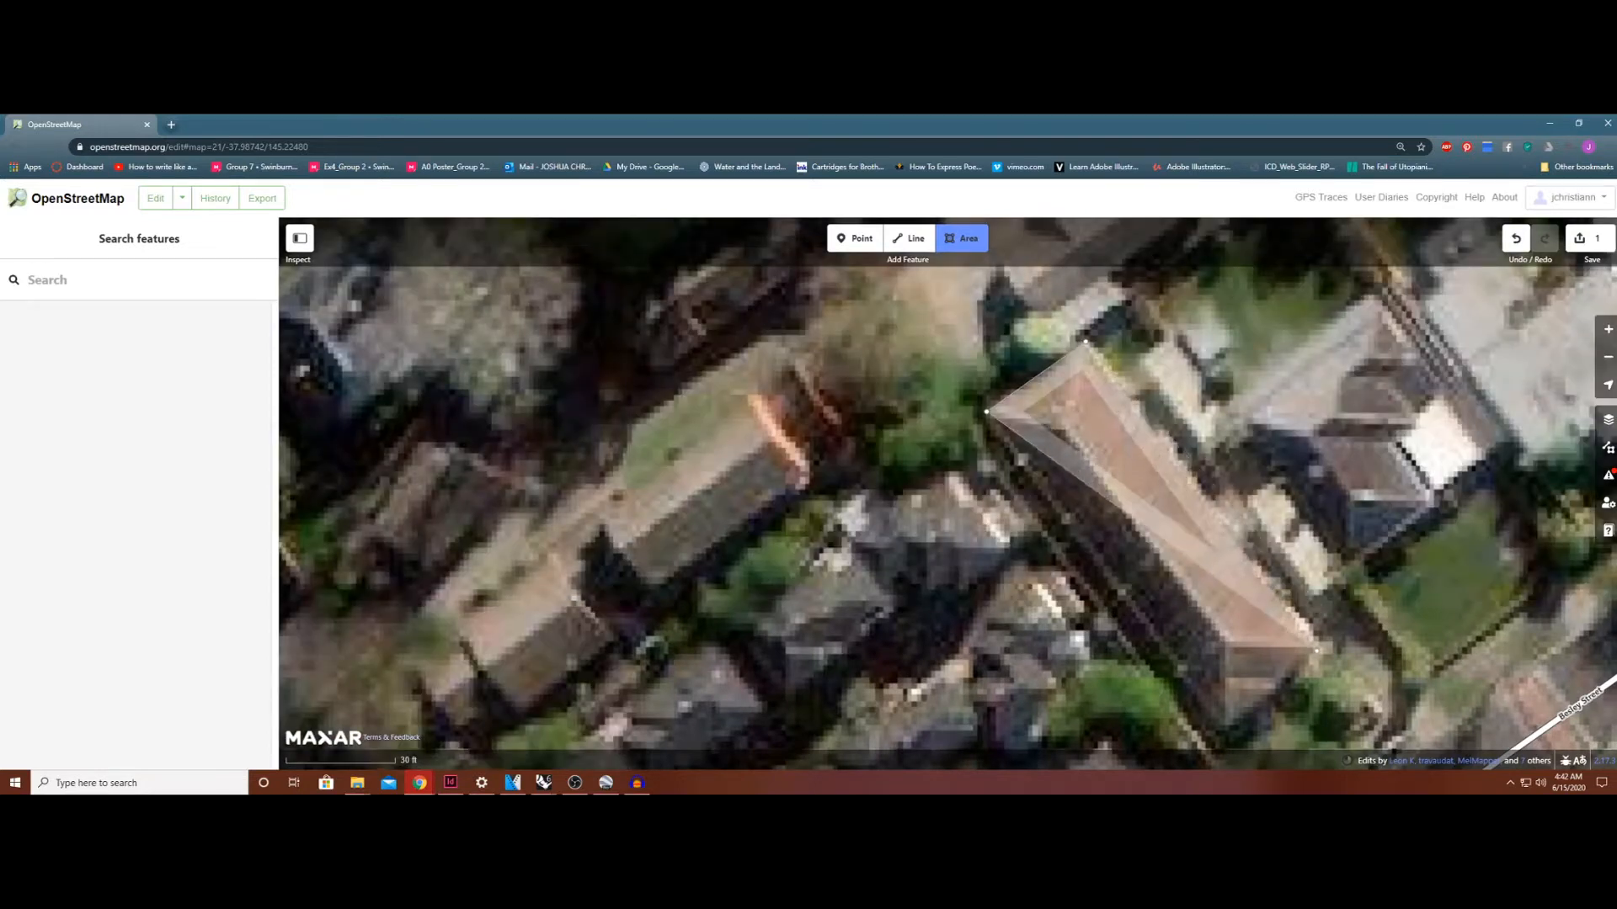
click(1223, 732)
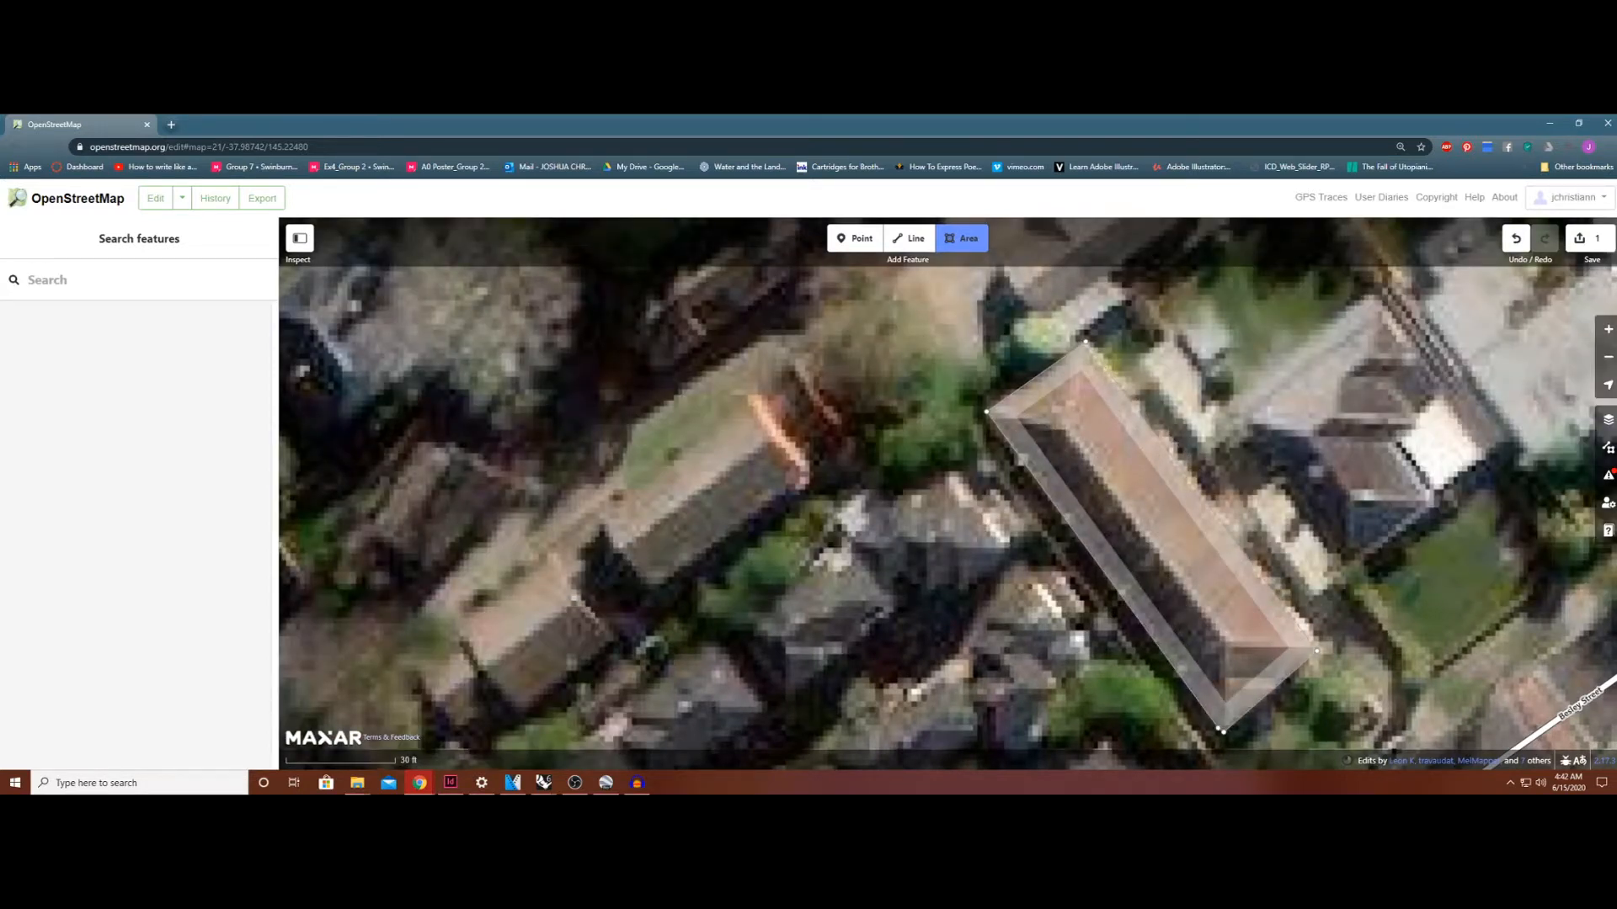
key(Return)
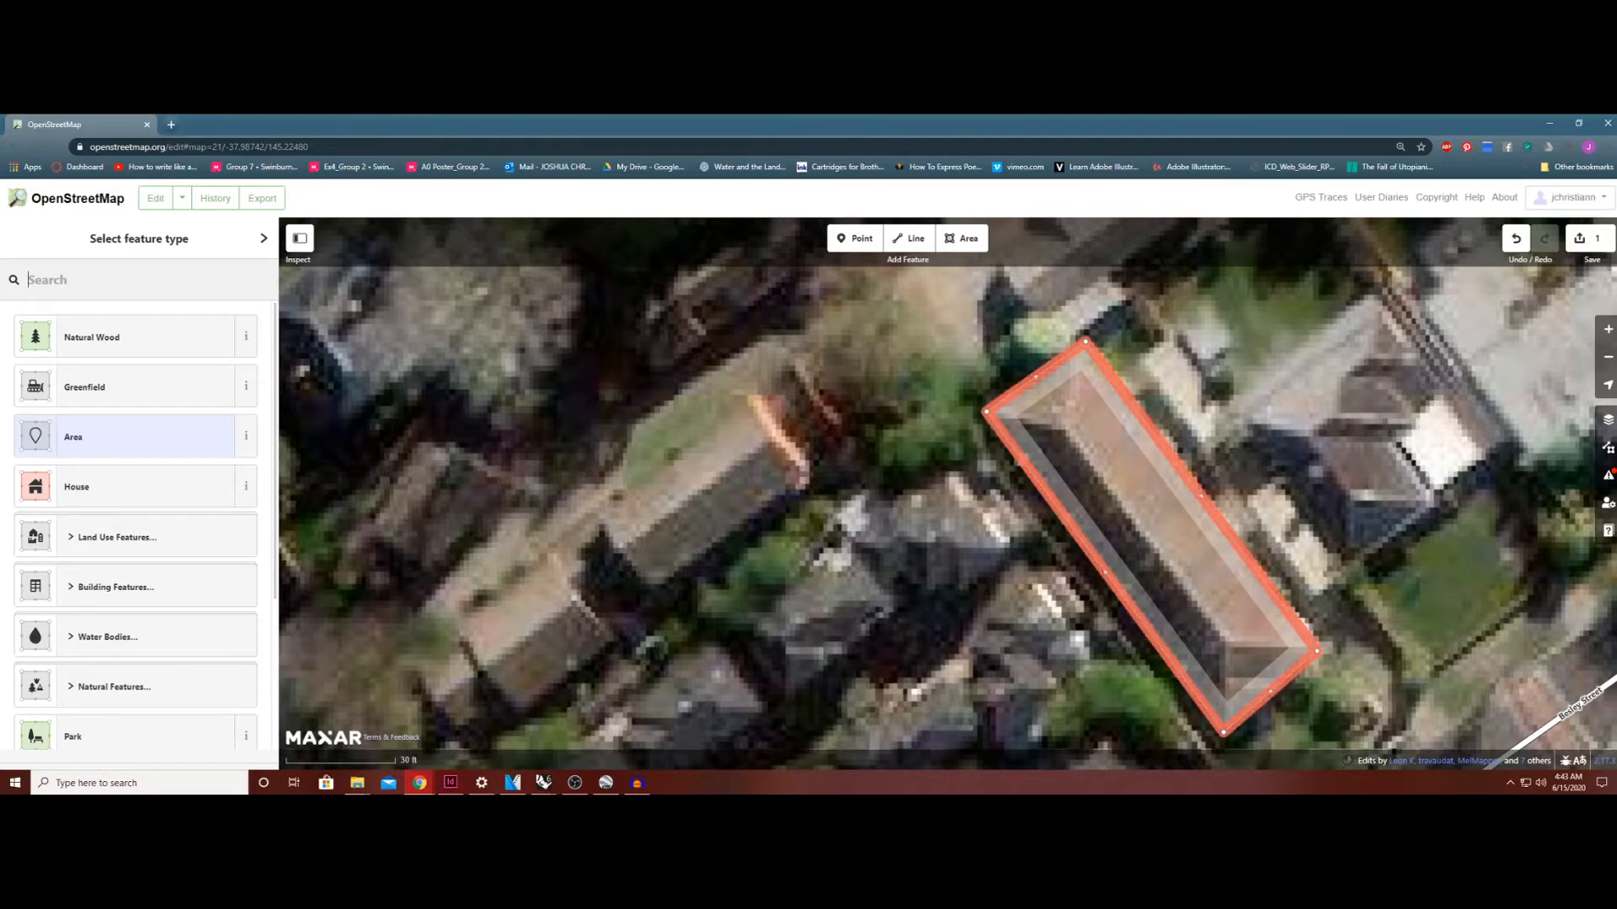
key(ctrl+t)
text(google map)
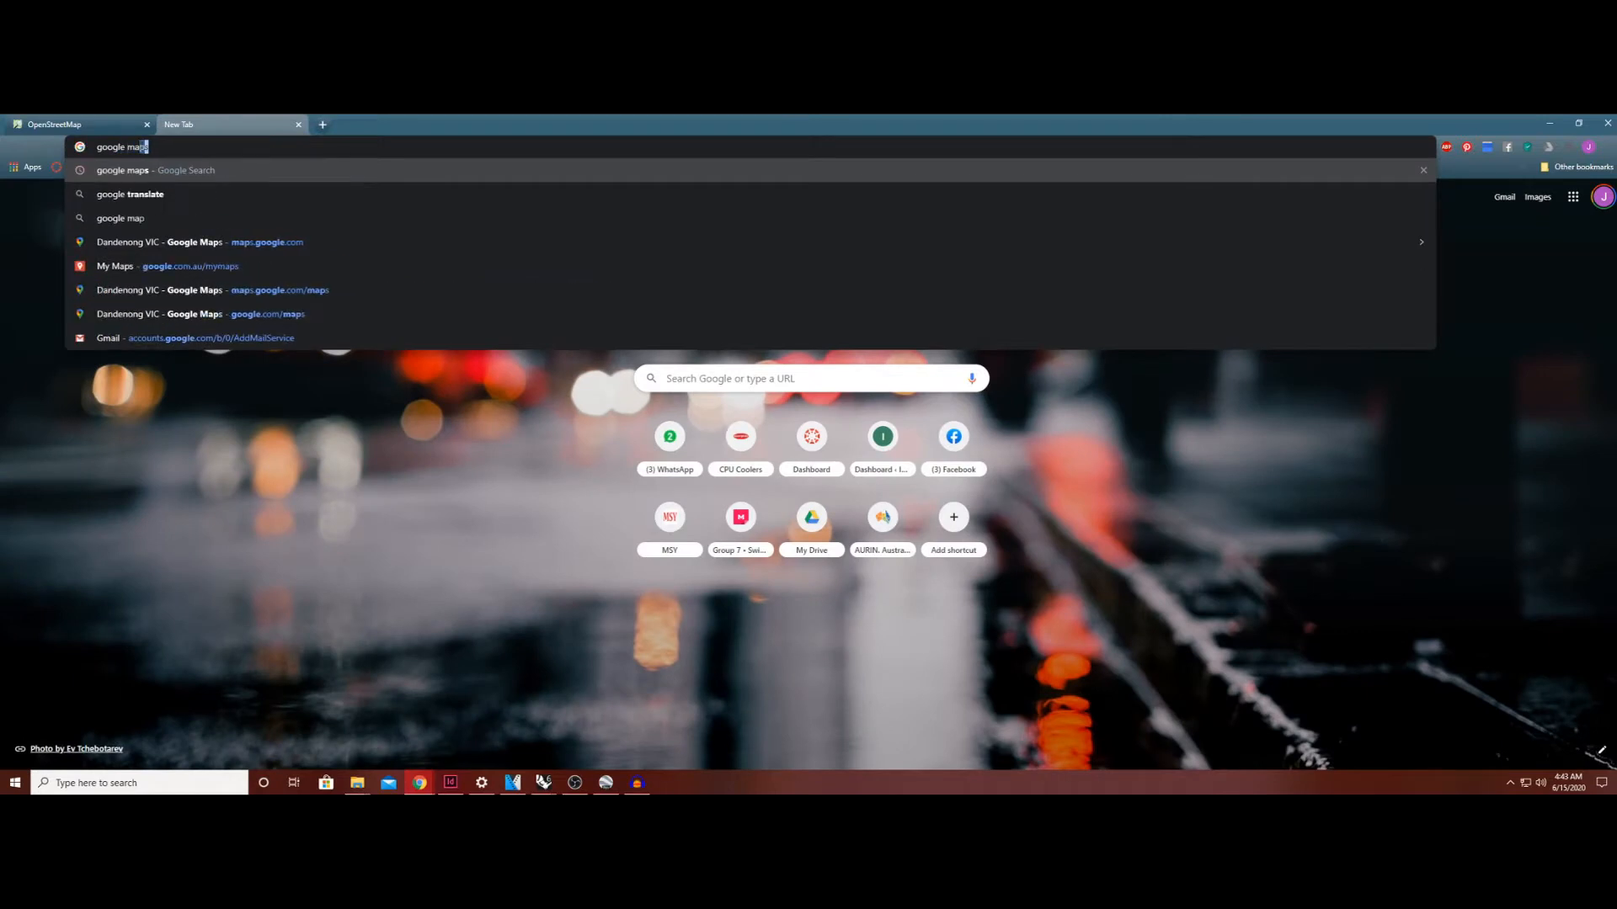
key(Return)
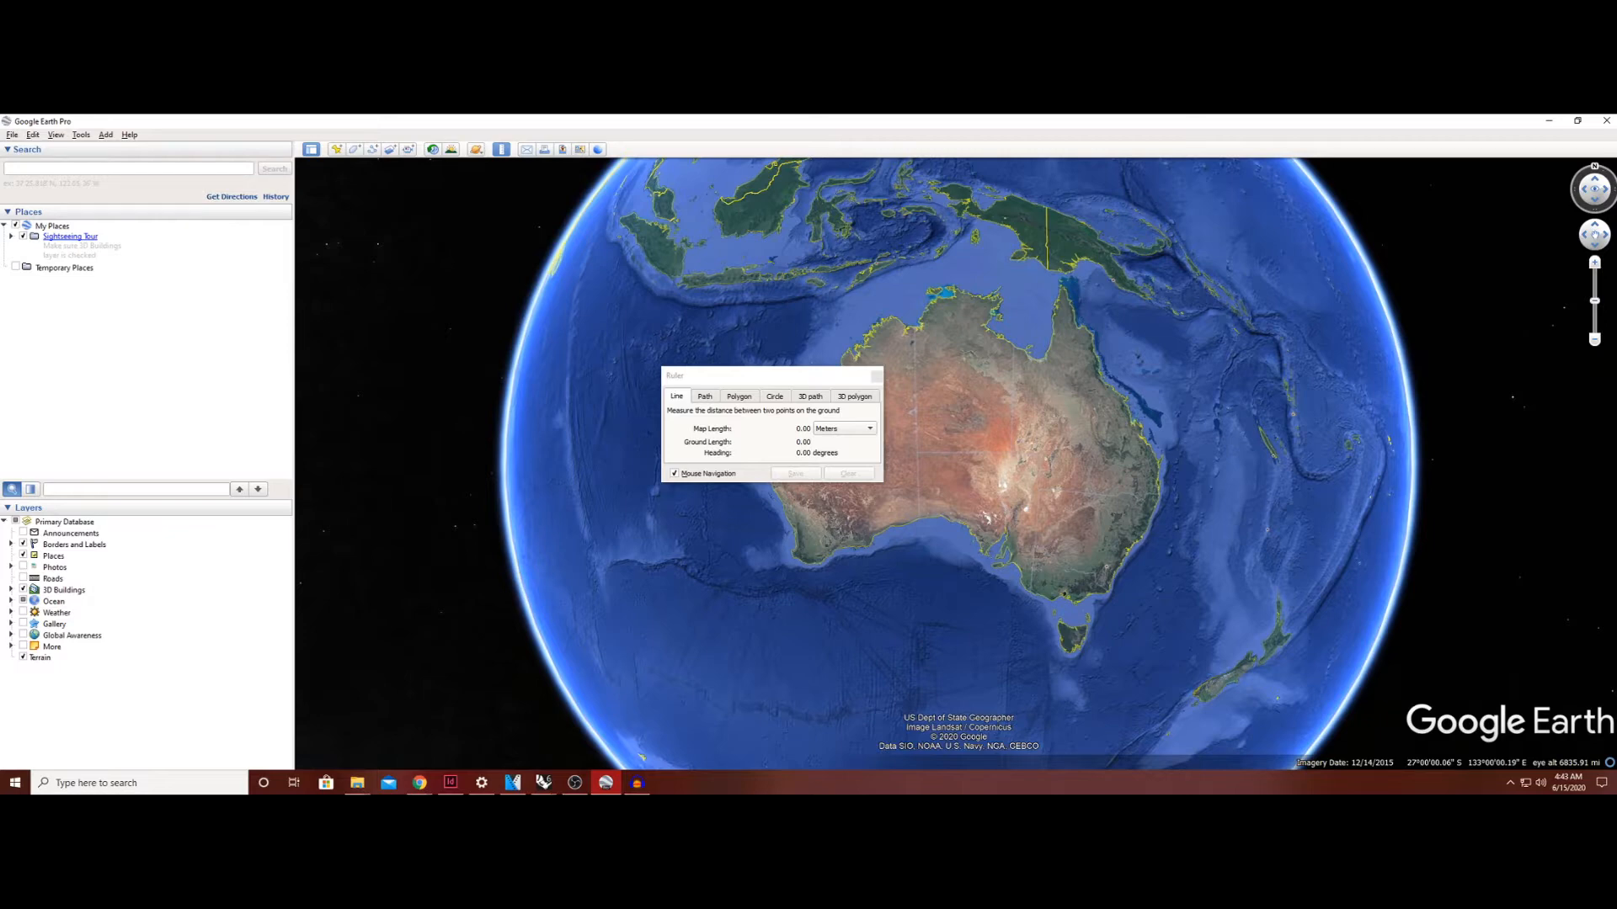
Switch to Google Earth Pro, close its ruler and zoom in on the long rectangular building beside Besley Street.
click(876, 376)
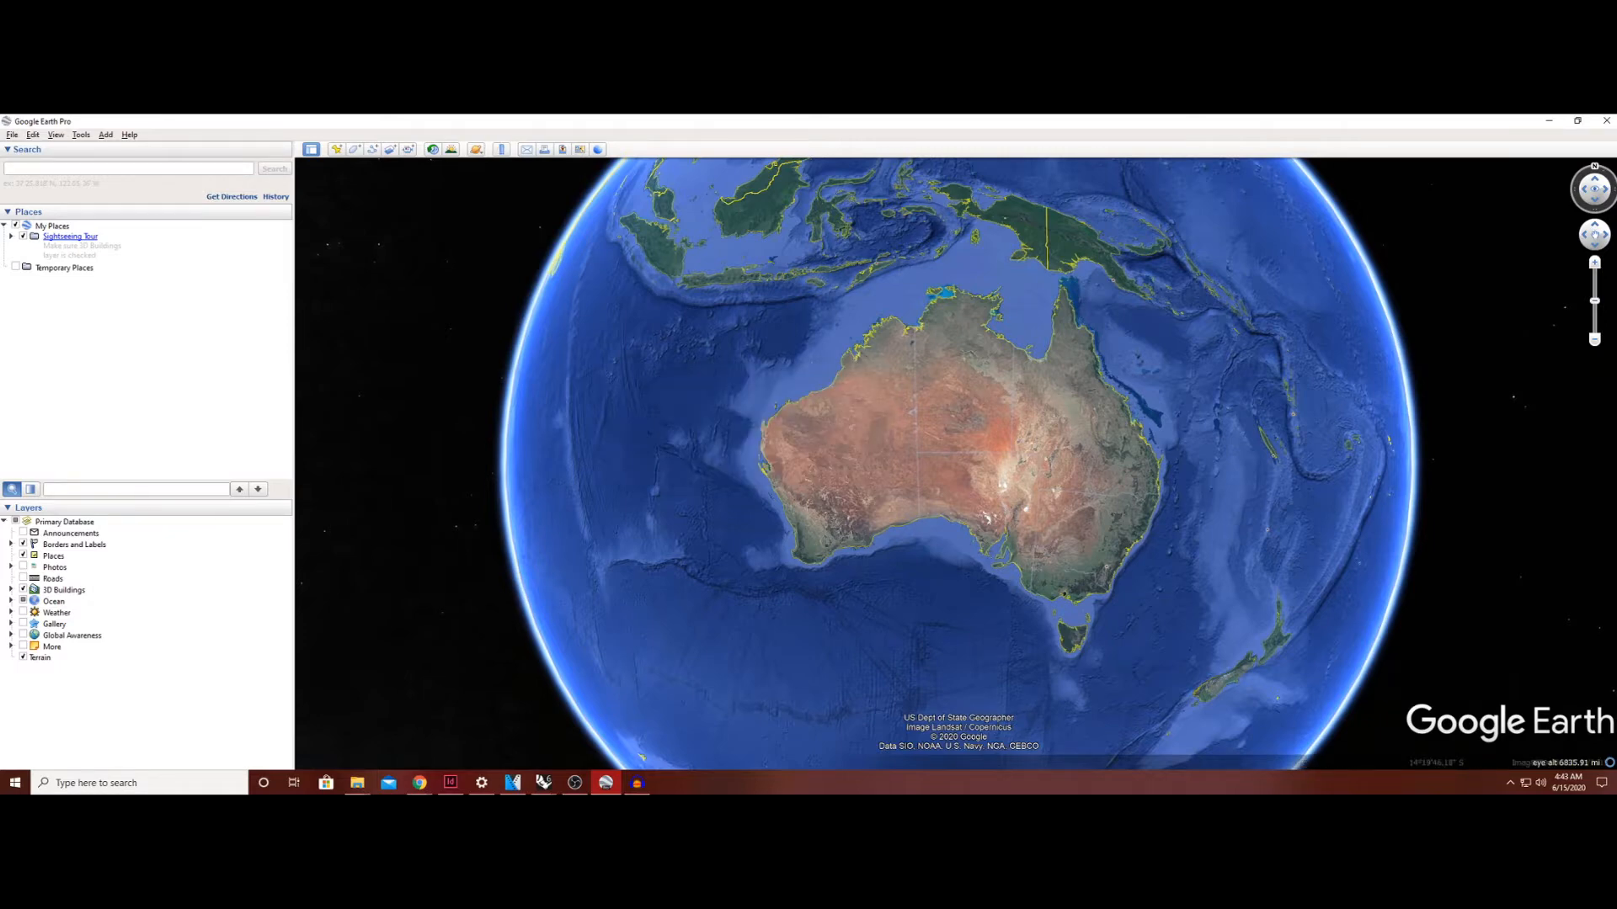
scroll(1025, 592, up, 5)
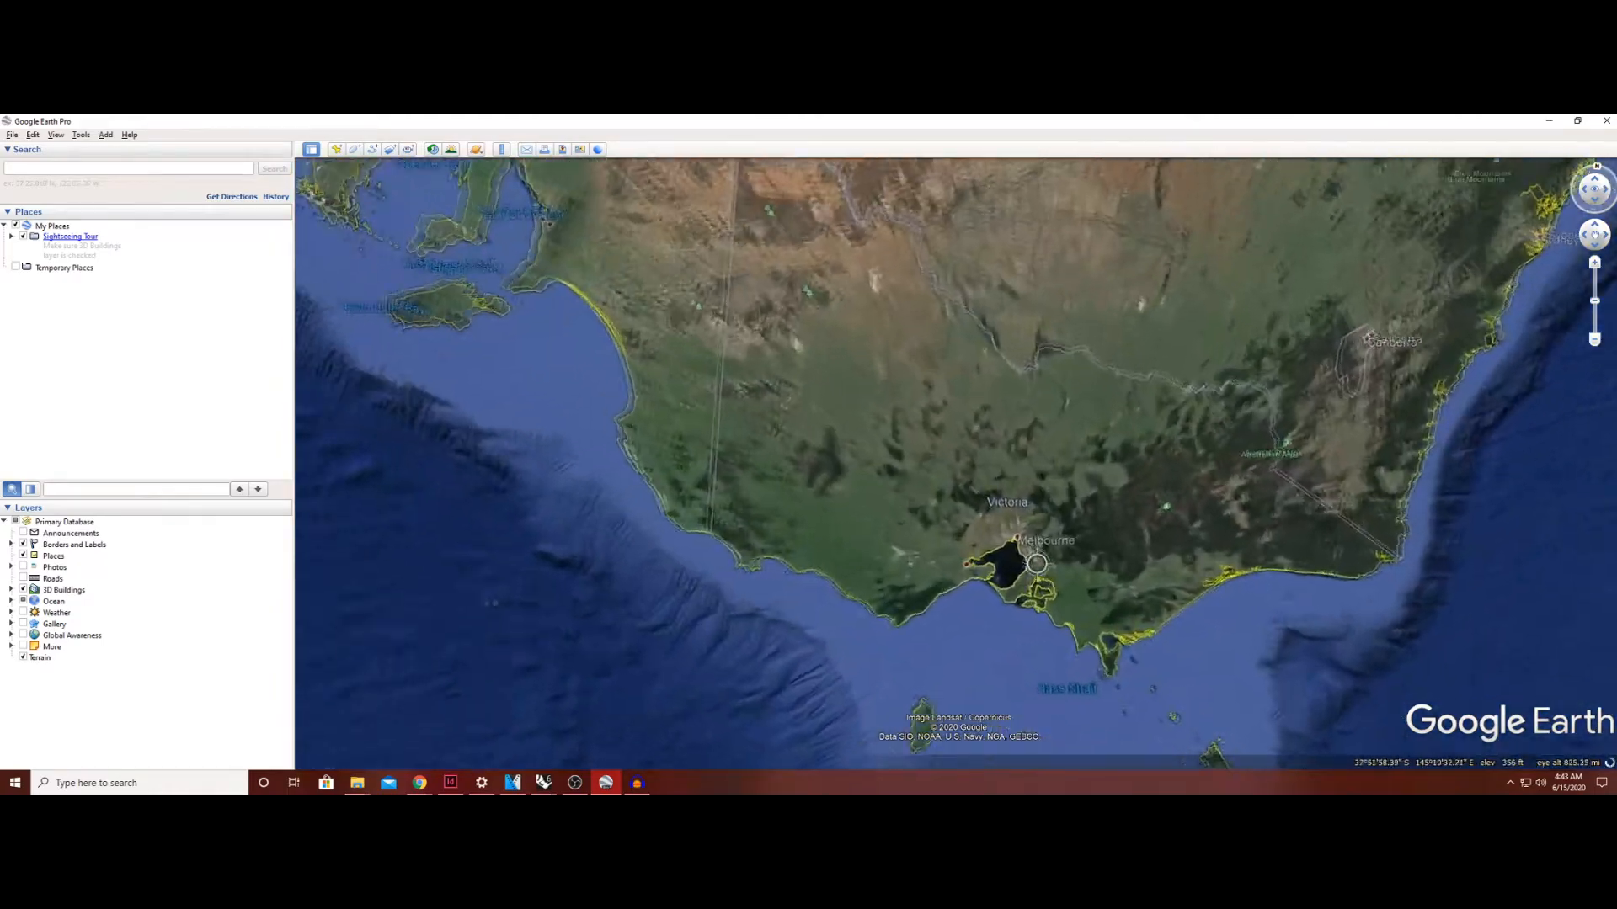
scroll(1037, 563, up, 5)
scroll(1016, 446, up, 3)
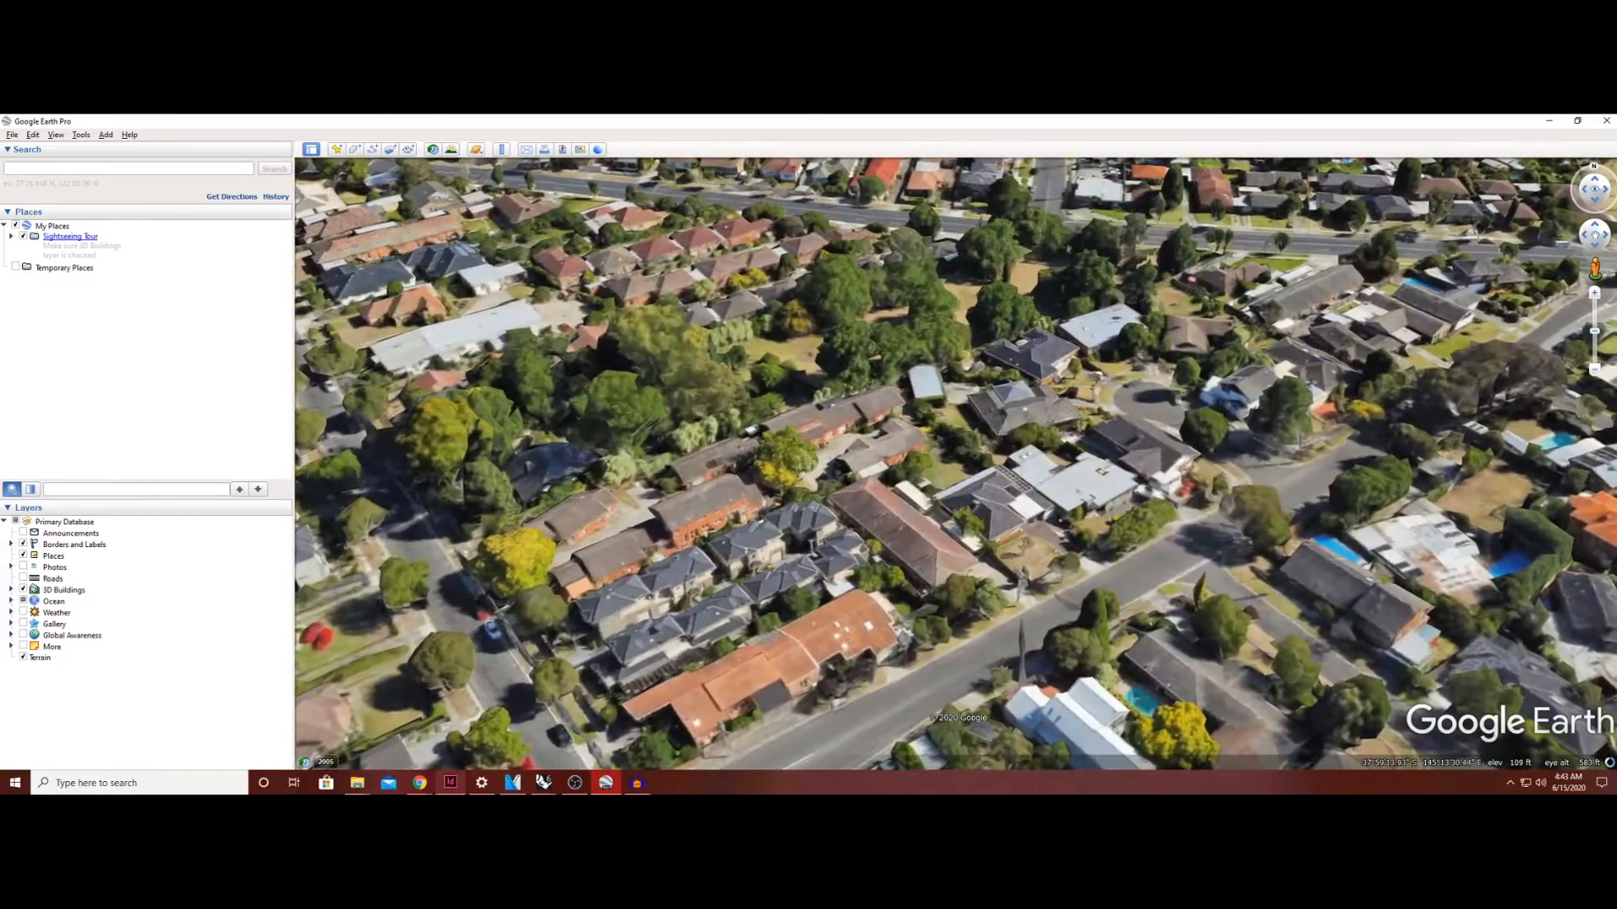
Compare the outlined building's surroundings in the OpenStreetMap editor with Google Earth, examining the building from Besley Street in Street View.
key(alt+Tab)
click(487, 734)
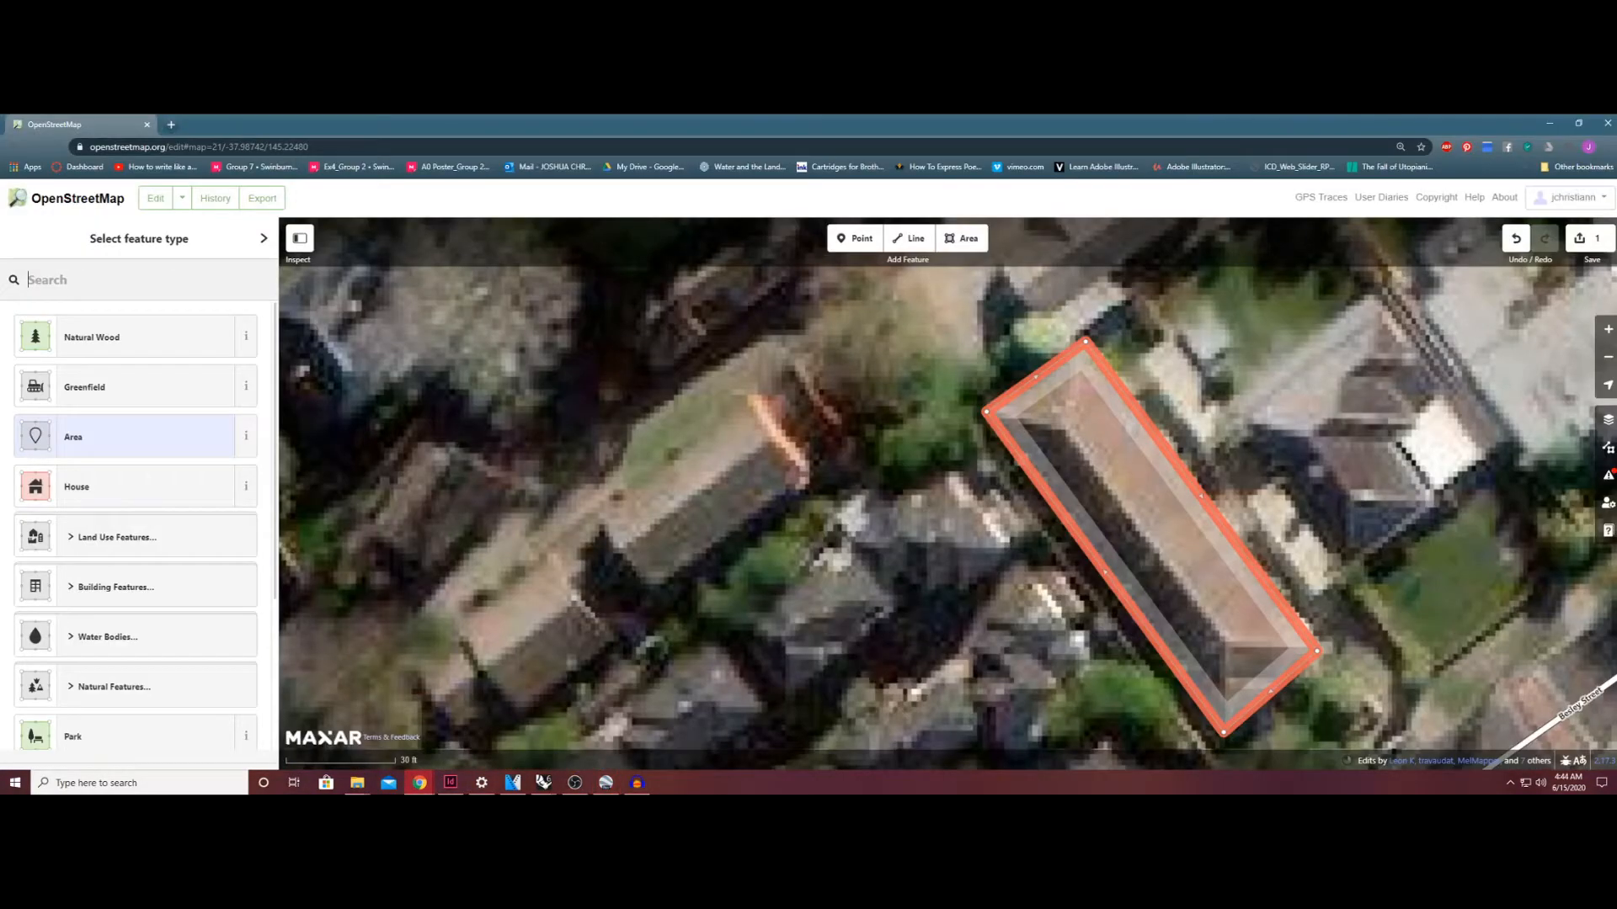
key(Down)
key(Right)
key(minus)
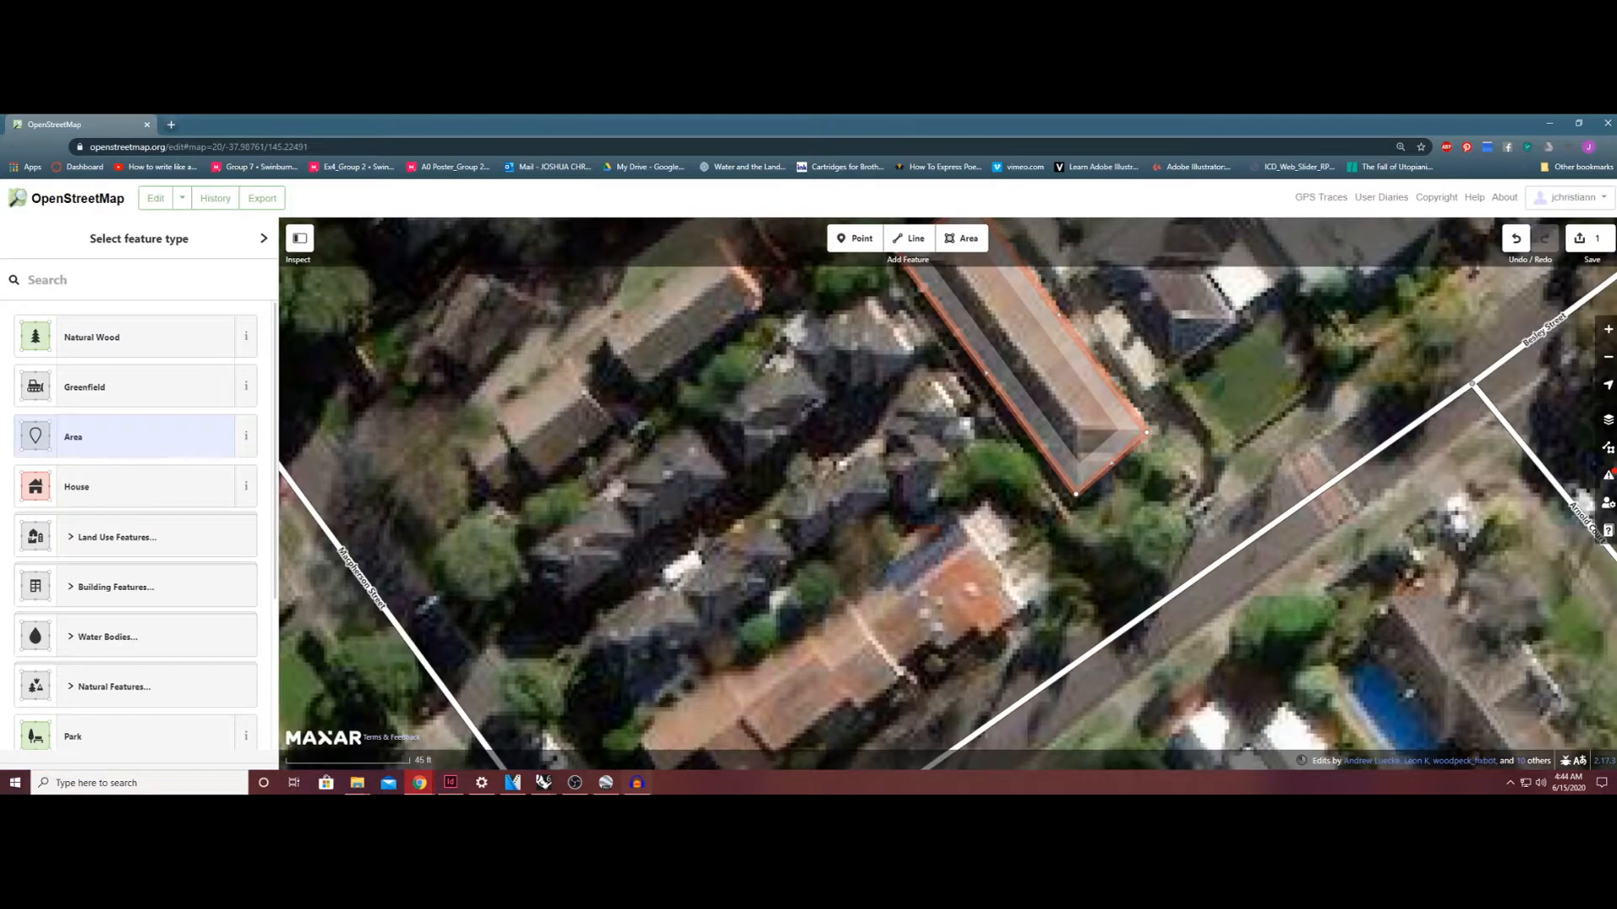
key(alt+Tab)
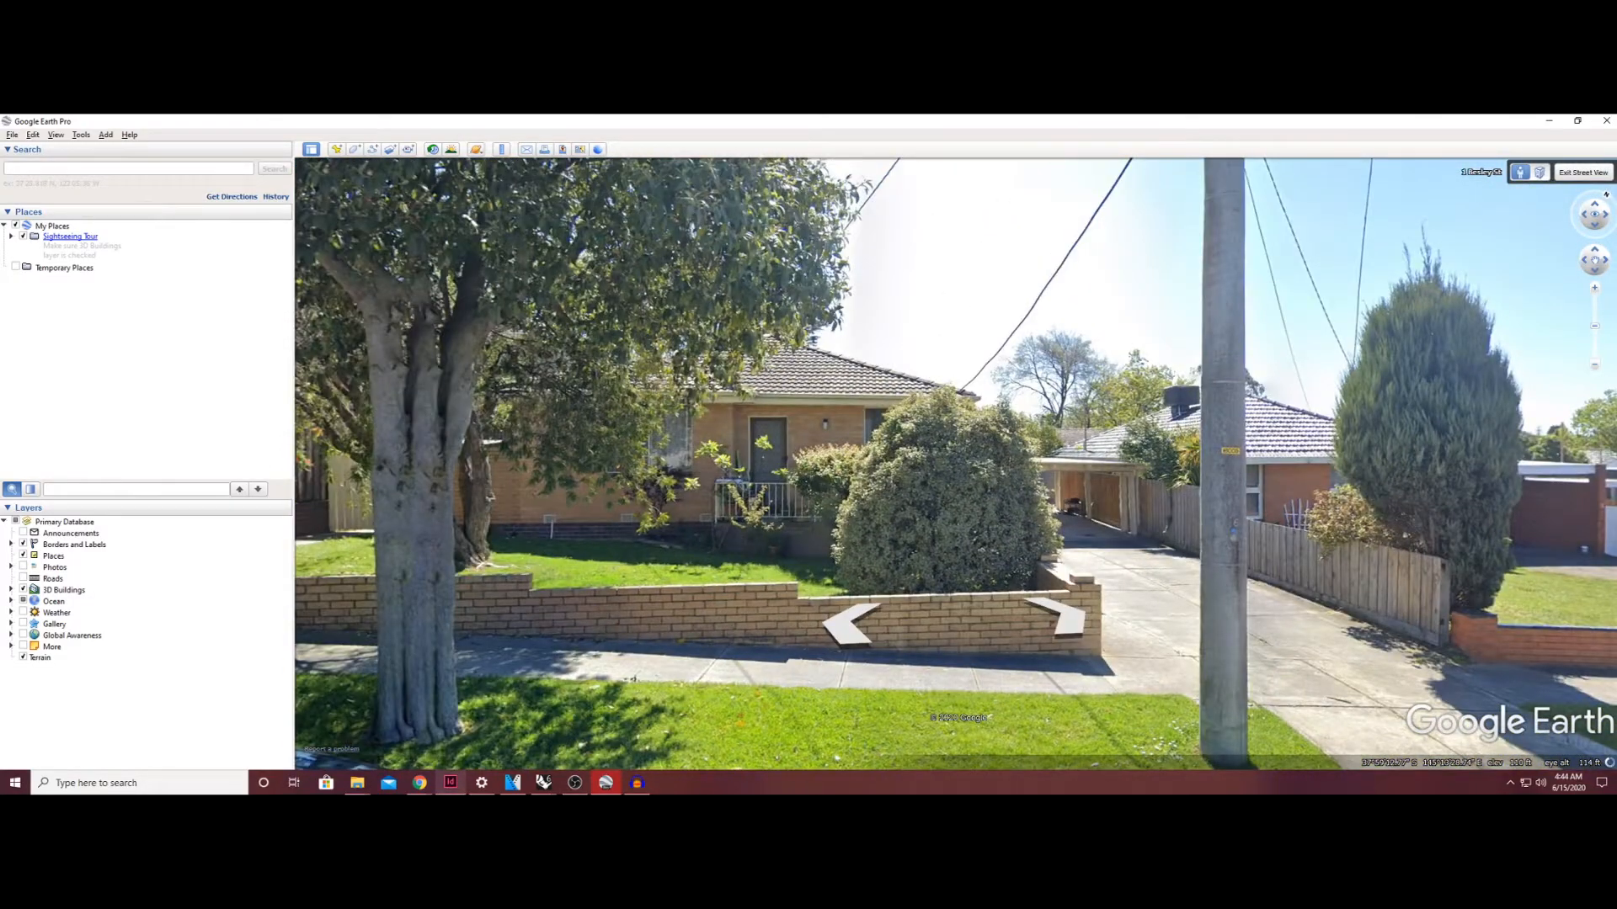
Return to the OpenStreetMap editor and set the outlined building's feature type to House, leaving its name empty.
mouse_move(419, 782)
click(491, 737)
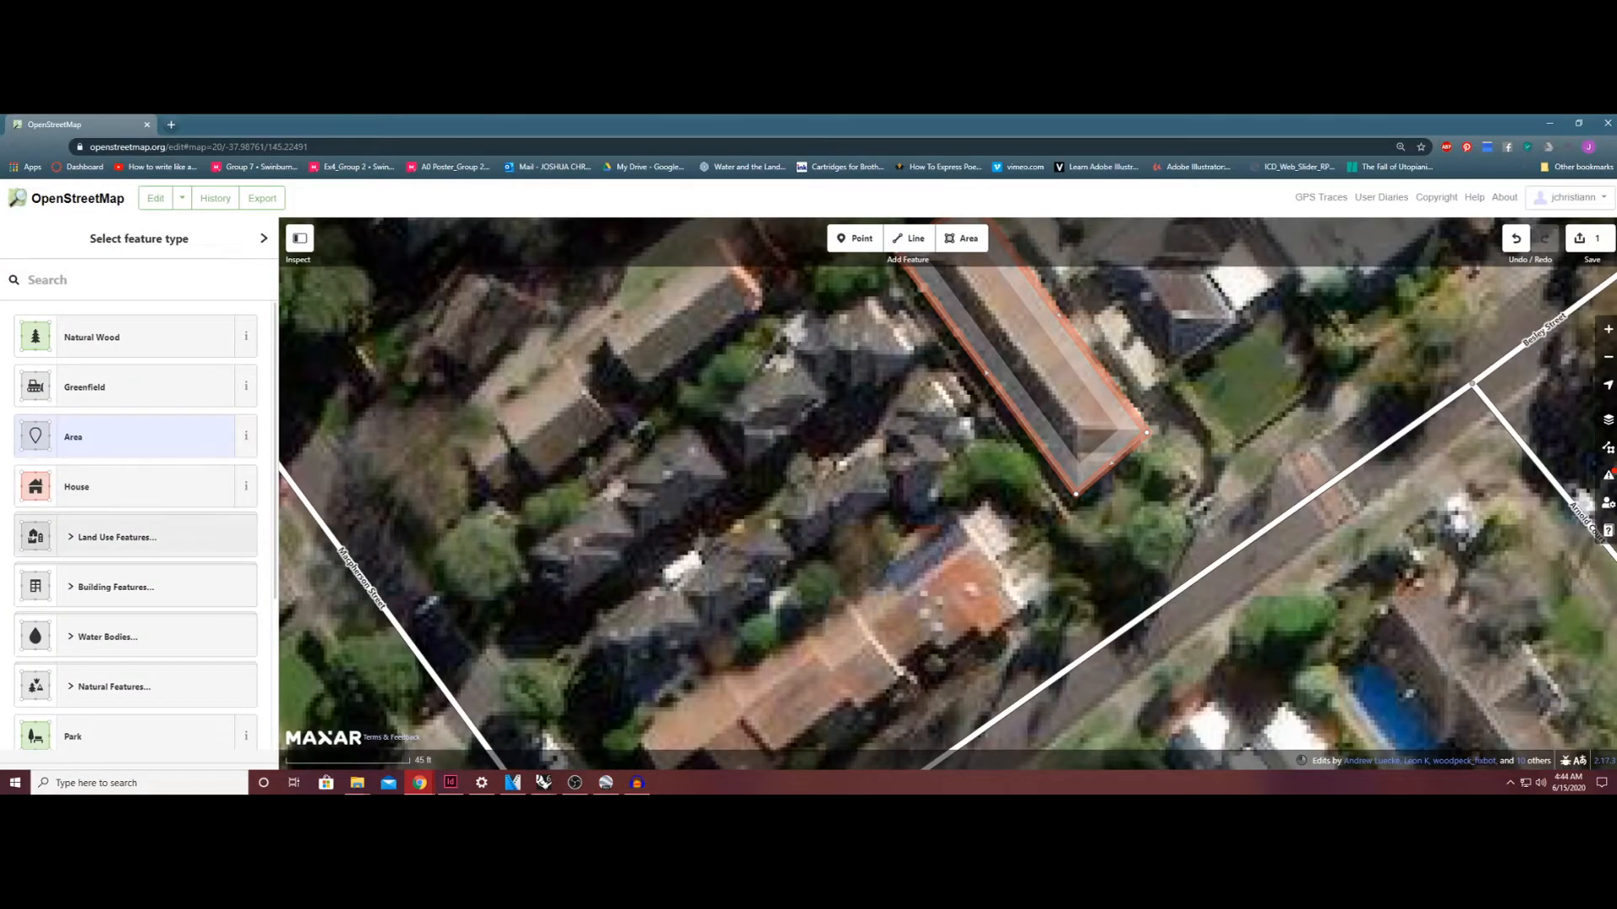
click(115, 587)
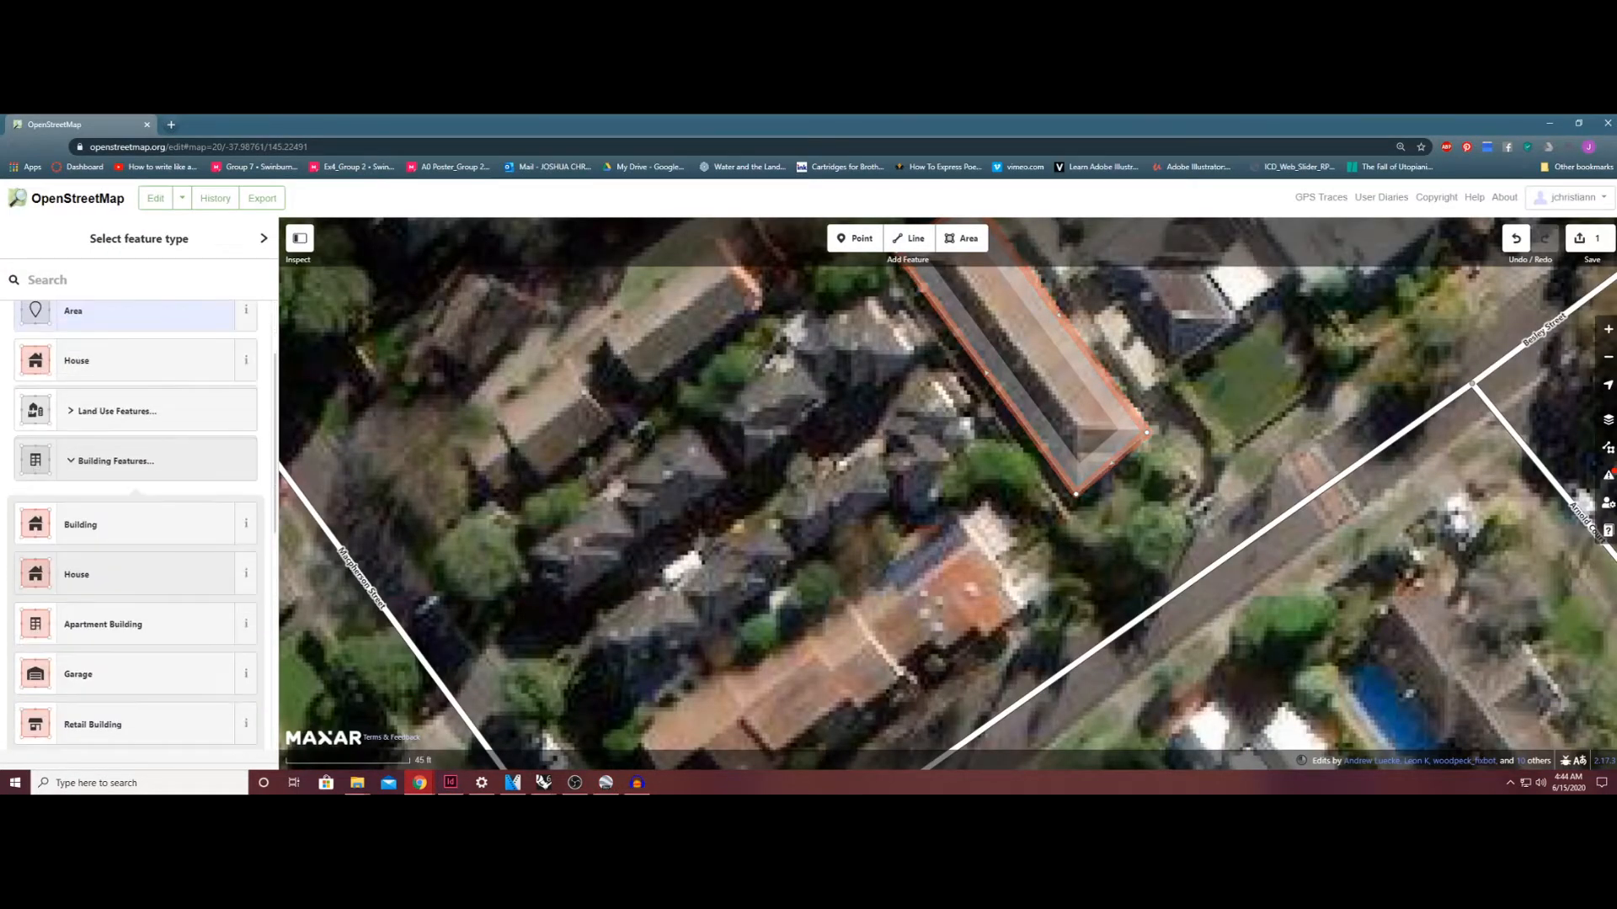
scroll(127, 572, down, 2)
click(126, 448)
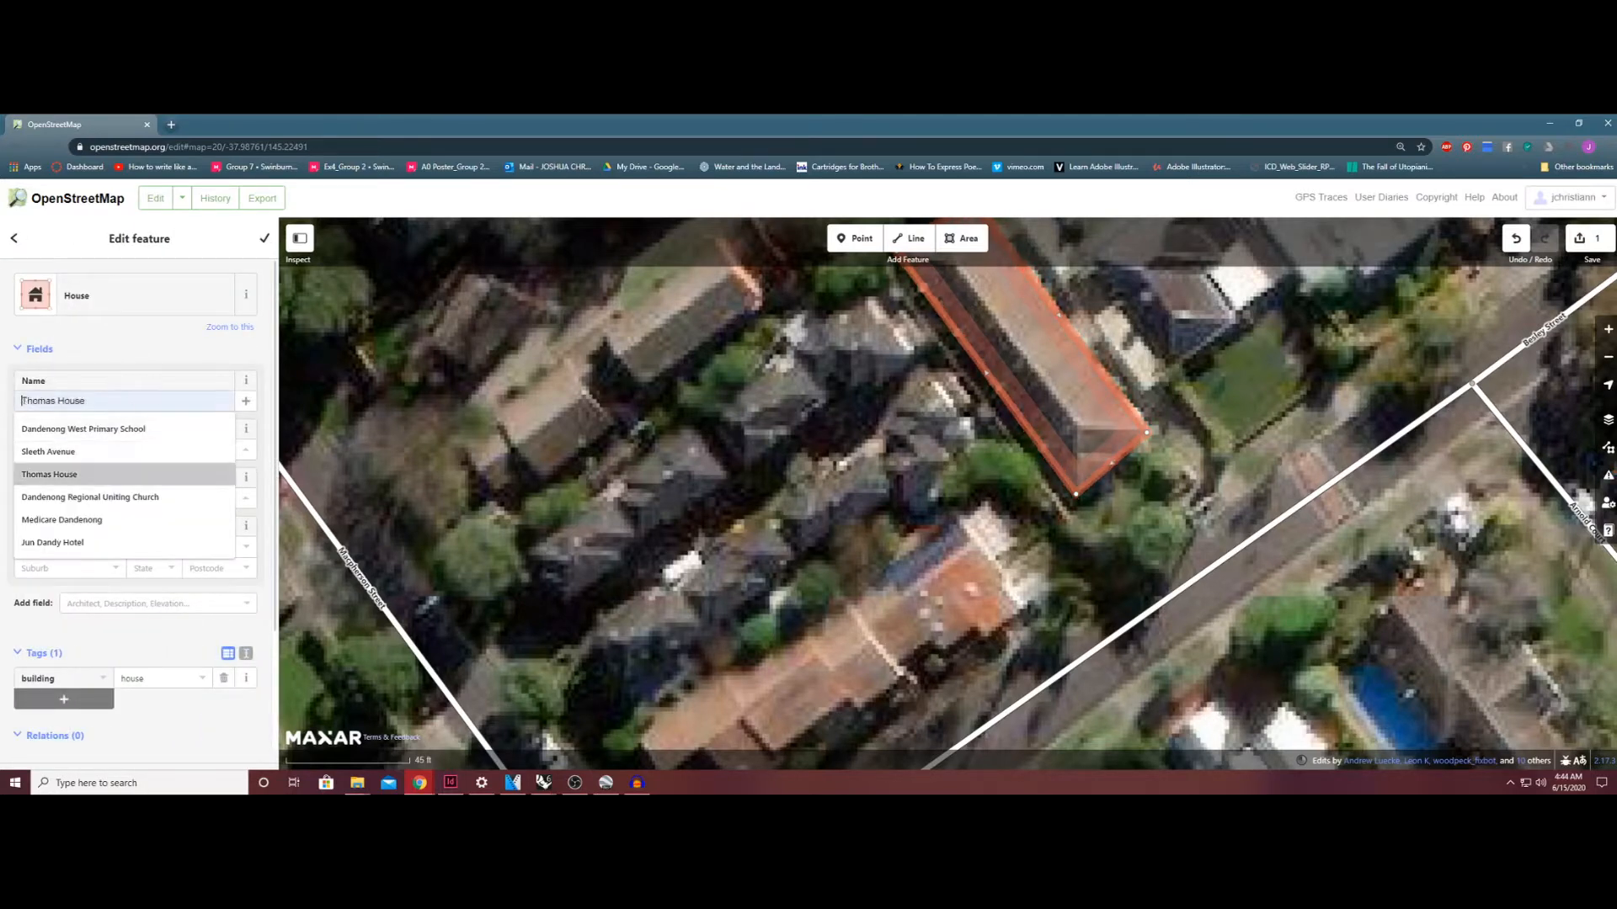
key(Escape)
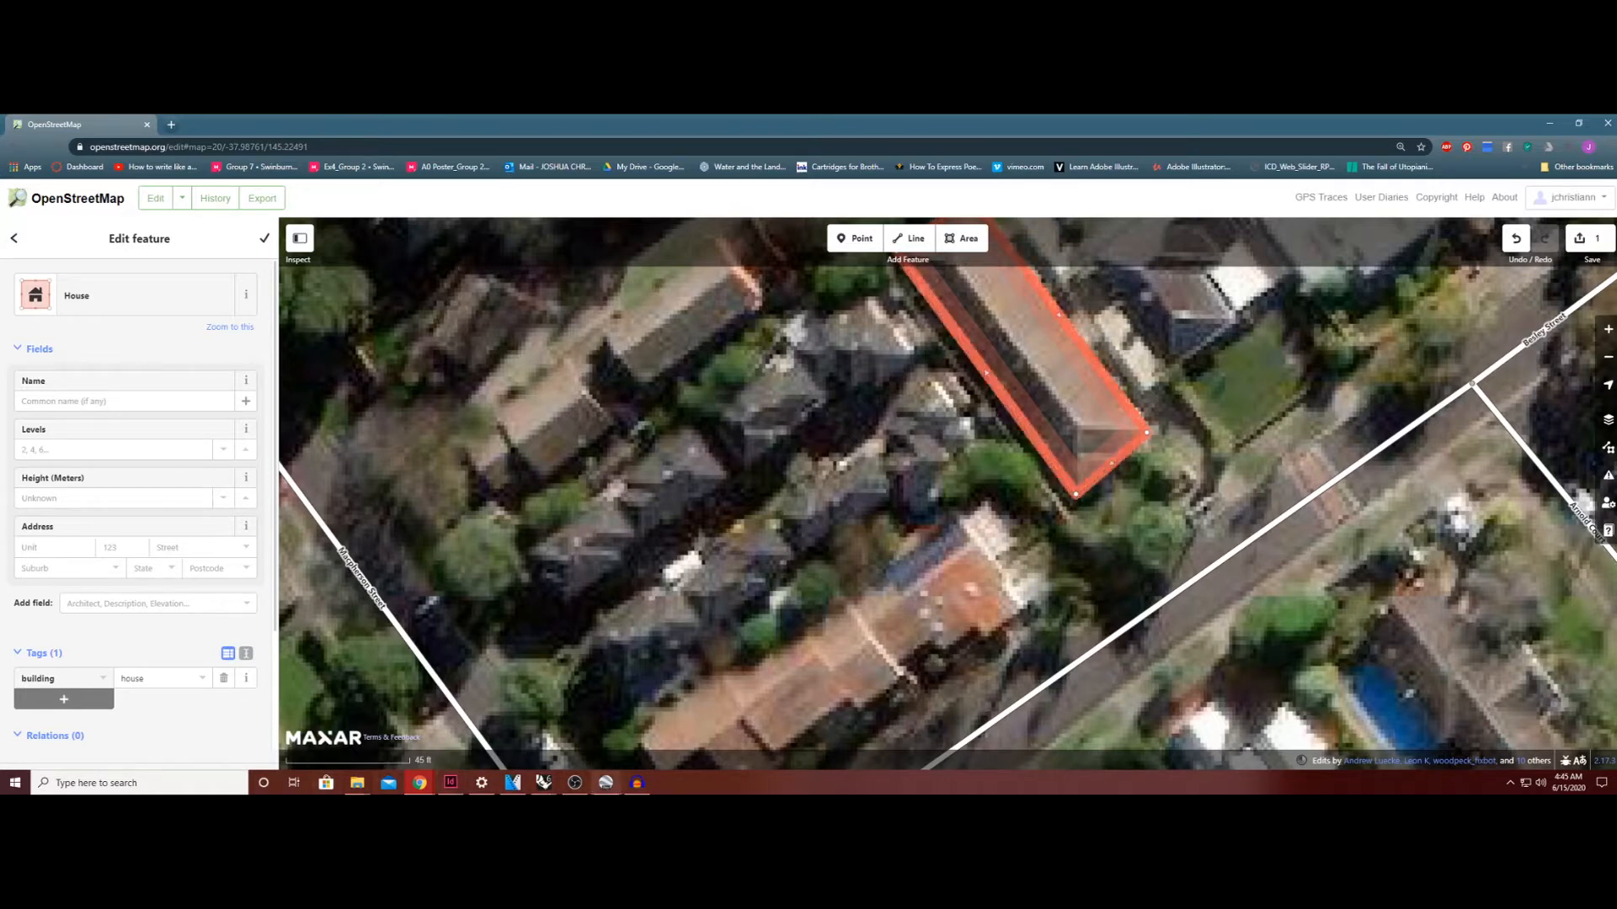
Measure the long building's wall height in meters in Google Earth with the ruler's 3D path, and check the line from several angles.
key(alt+Tab)
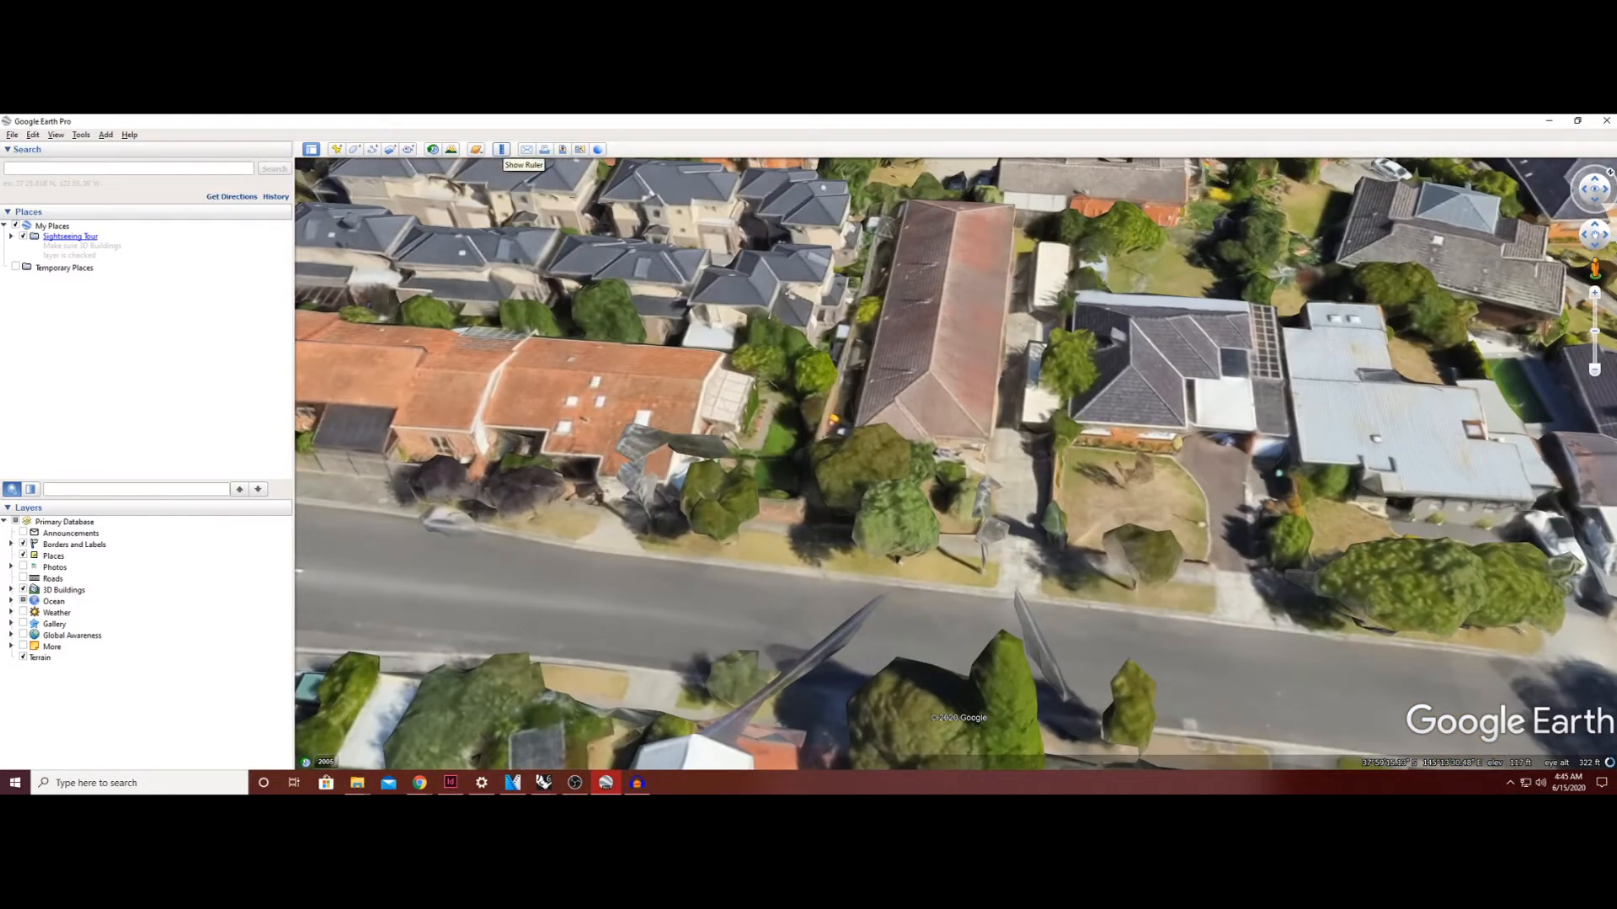
click(501, 149)
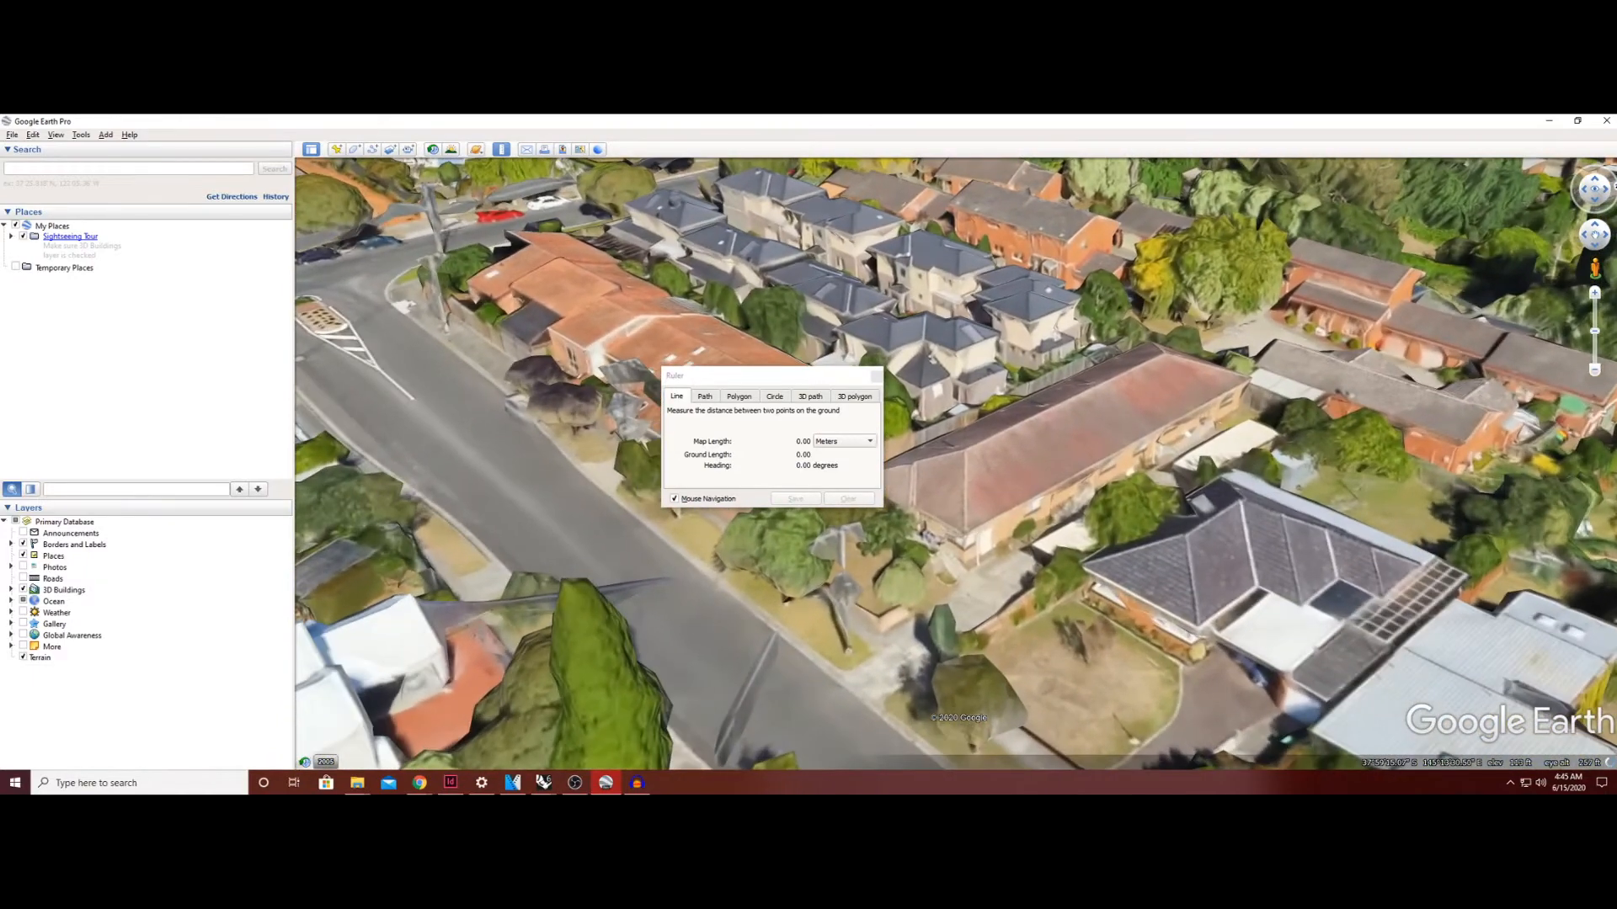
drag(716, 375, 559, 358)
click(655, 379)
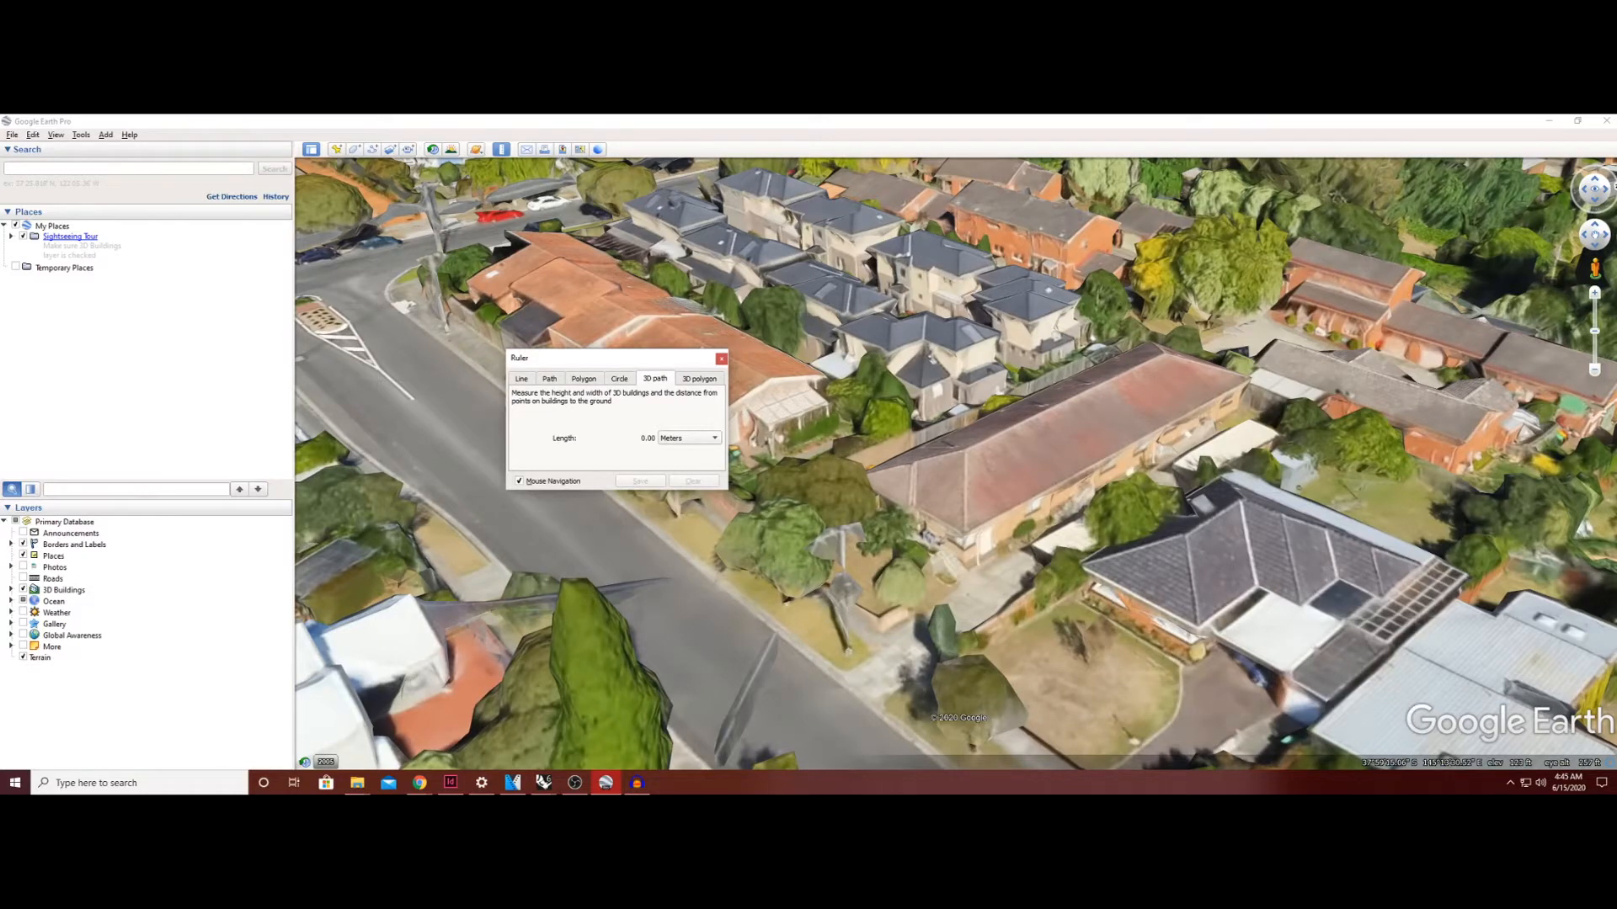
drag(964, 497, 860, 513)
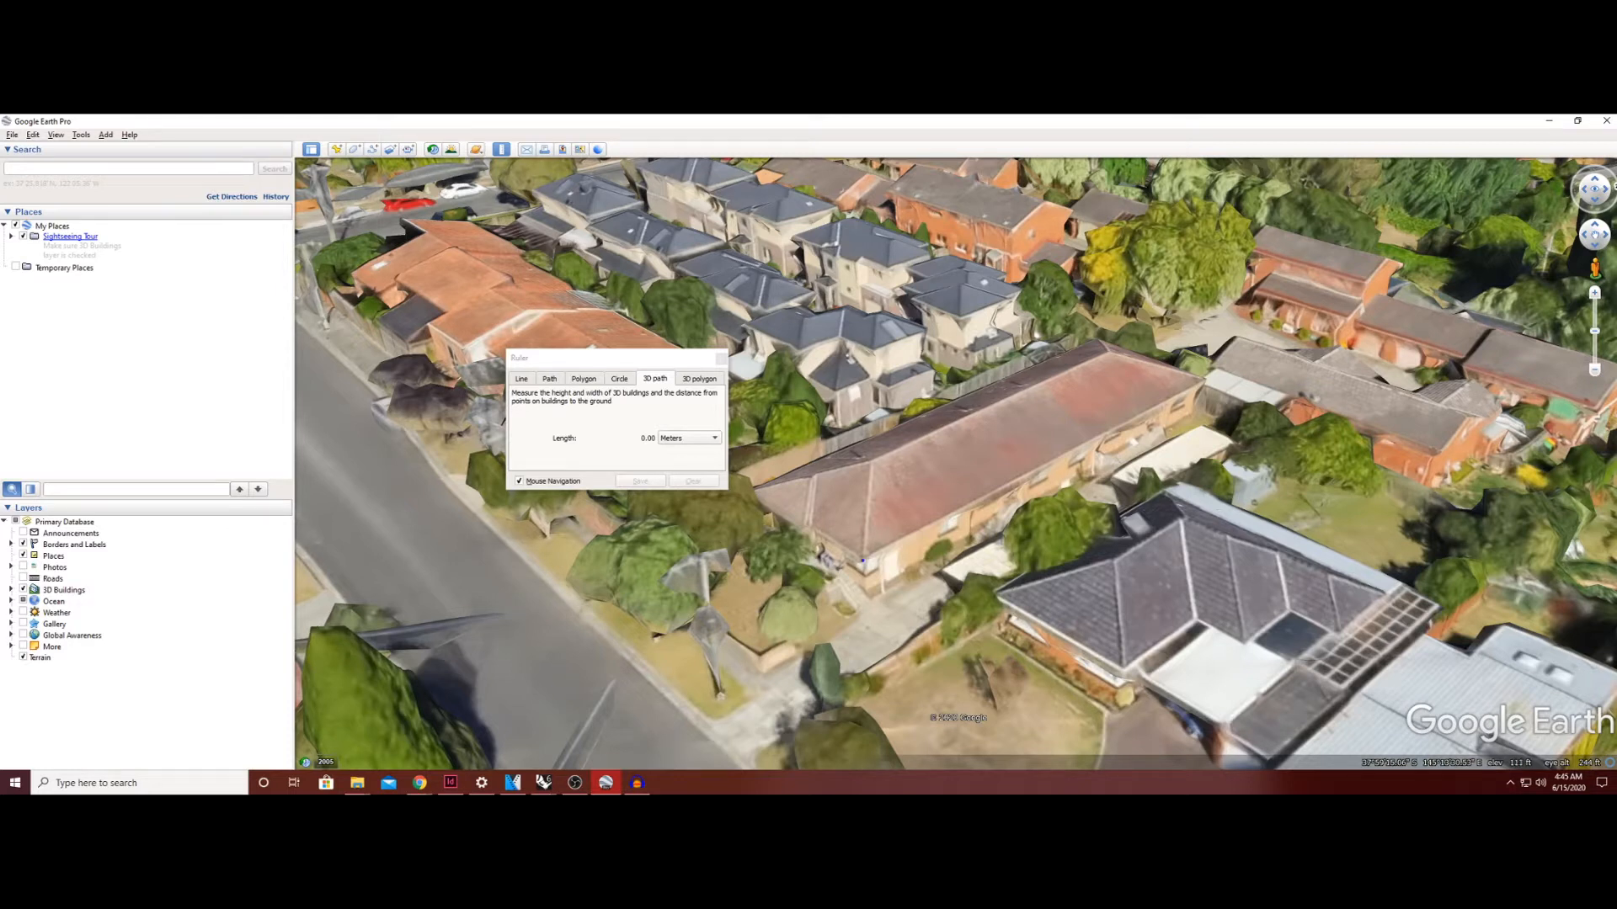
click(862, 560)
key(shift+Left)
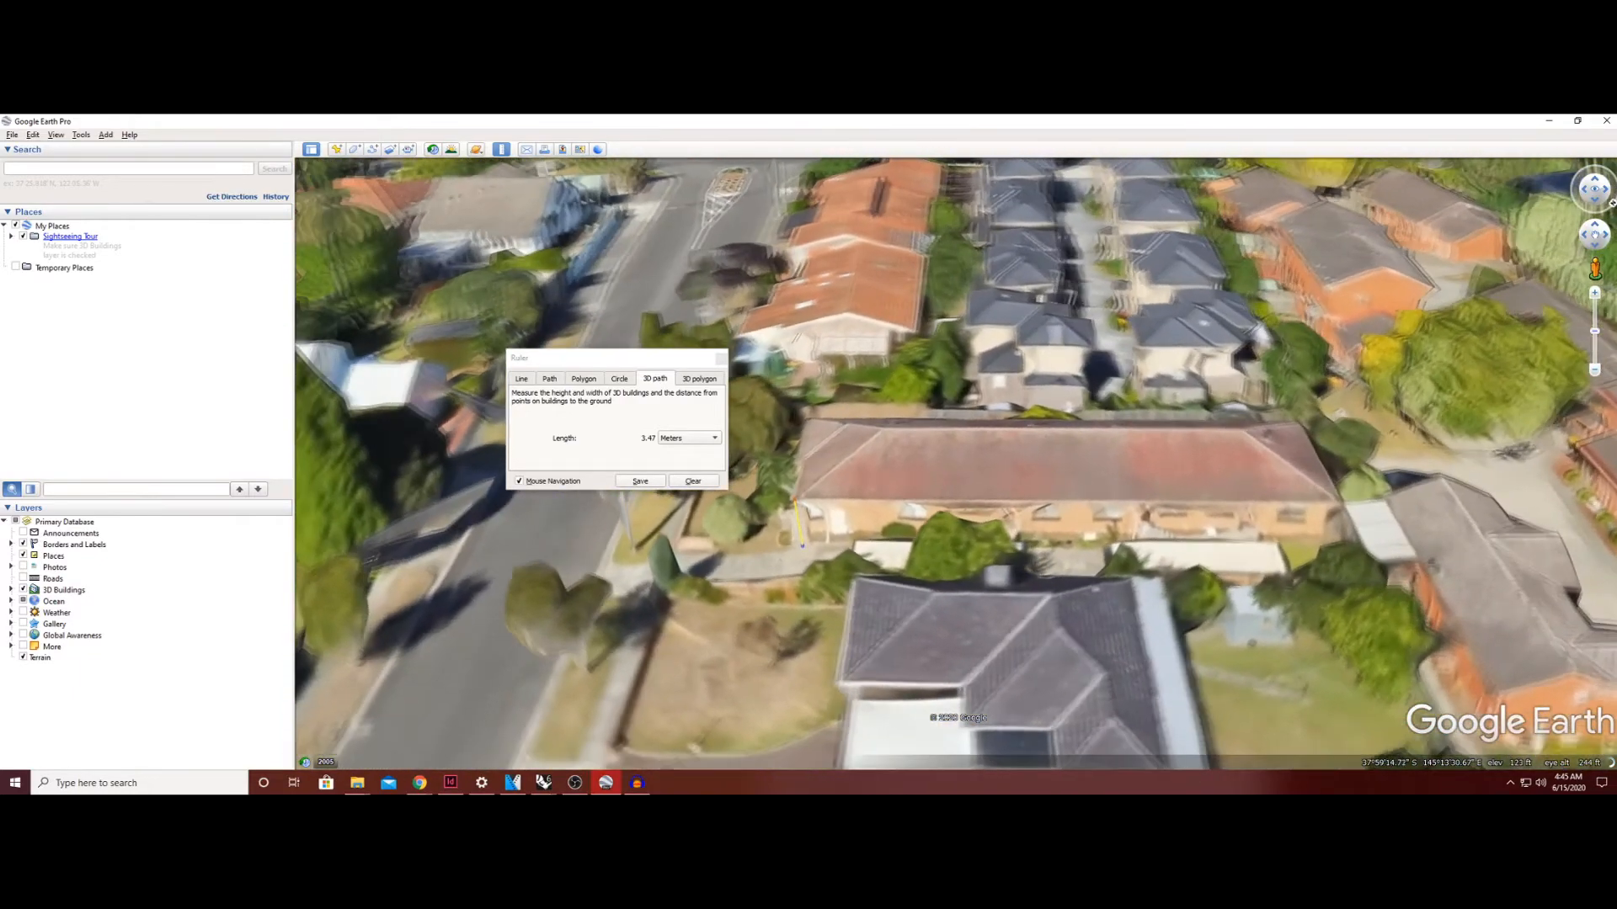
key(shift+Left)
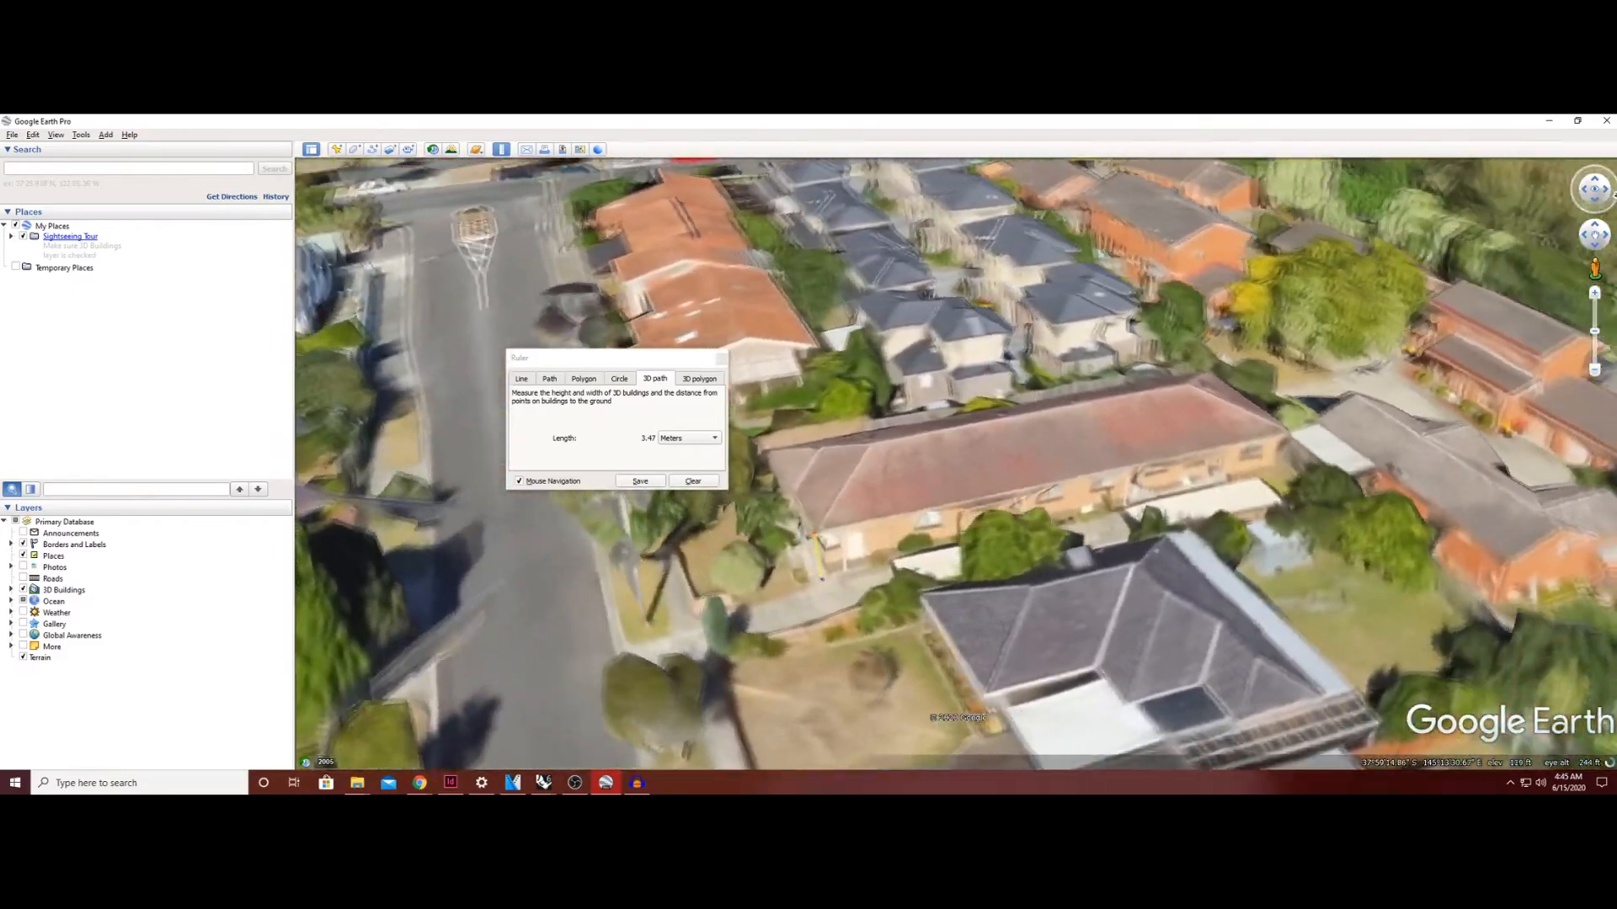
key(shift+Left)
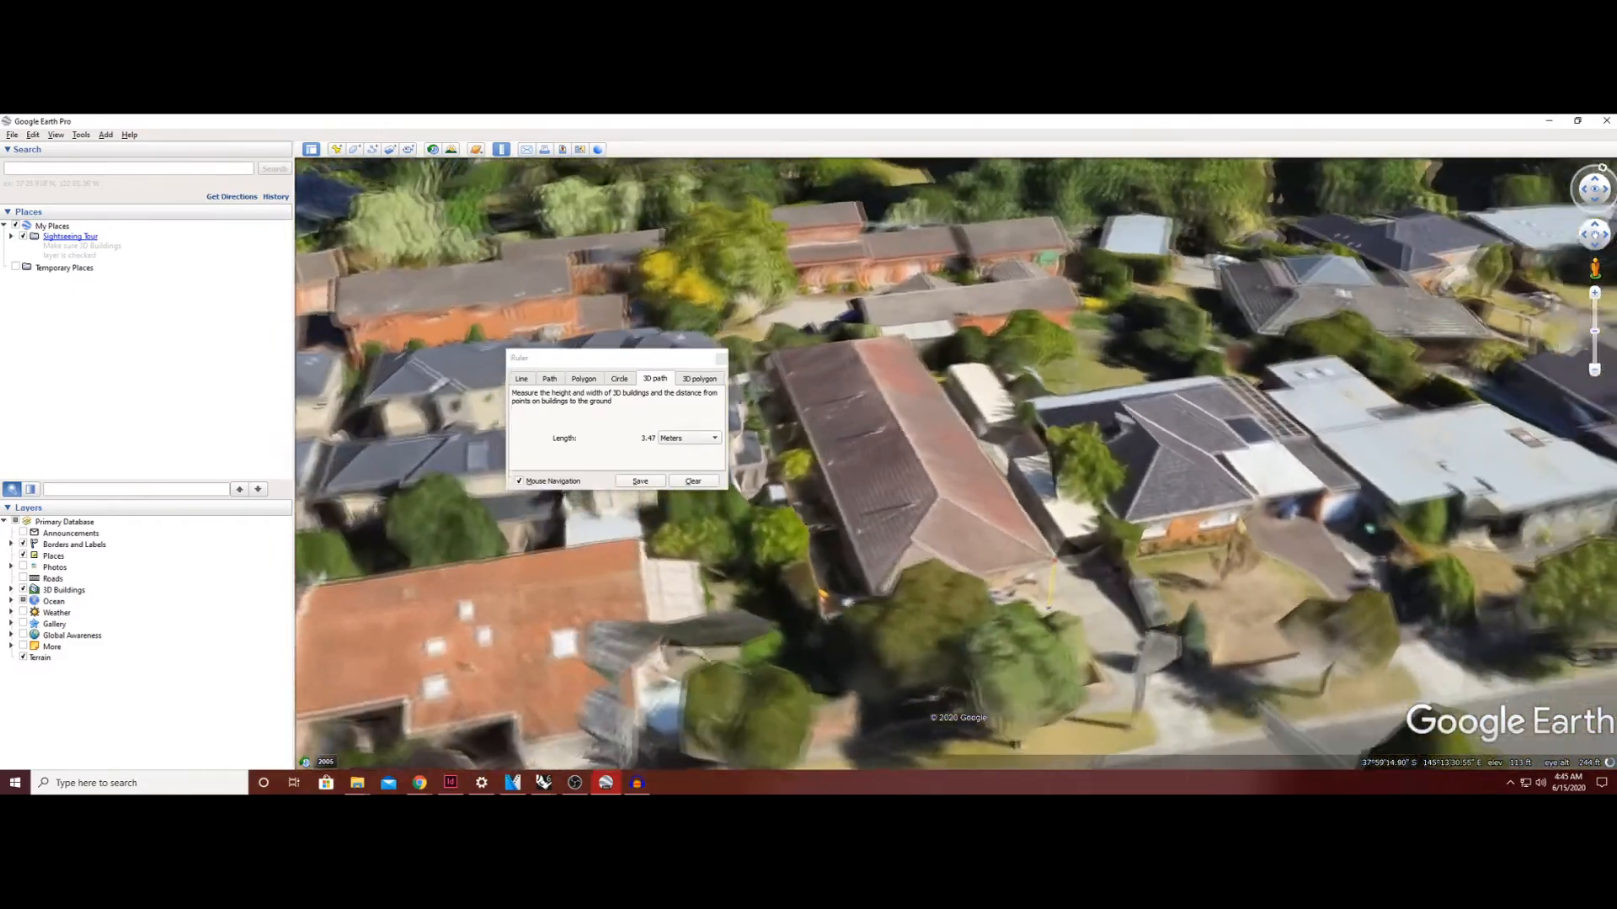
key(shift+Left)
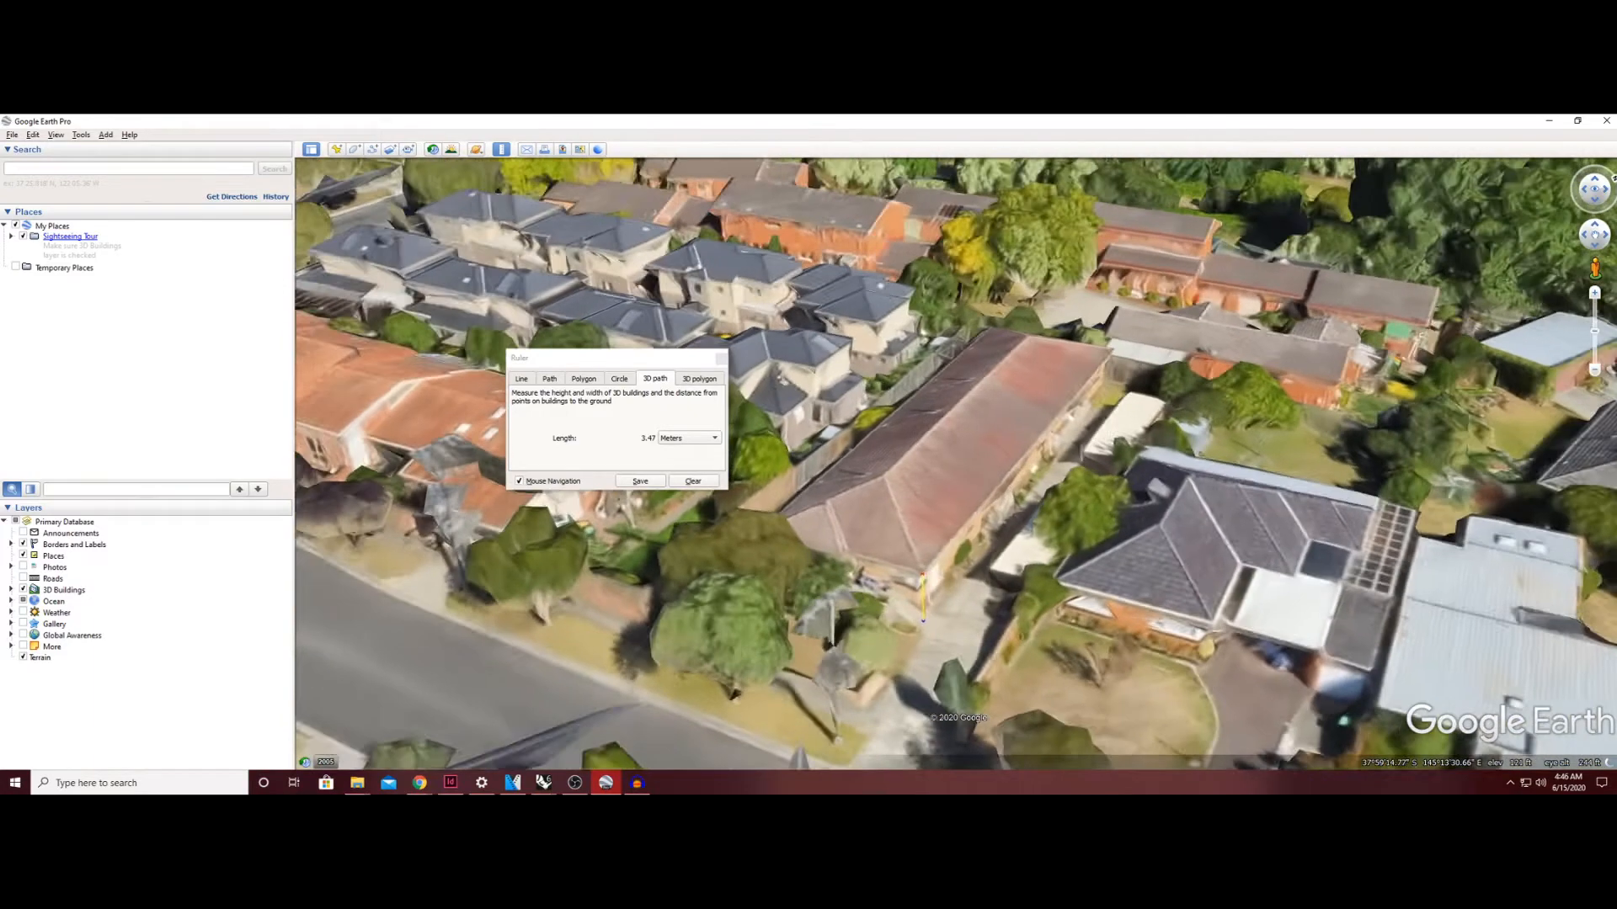
key(shift+Left)
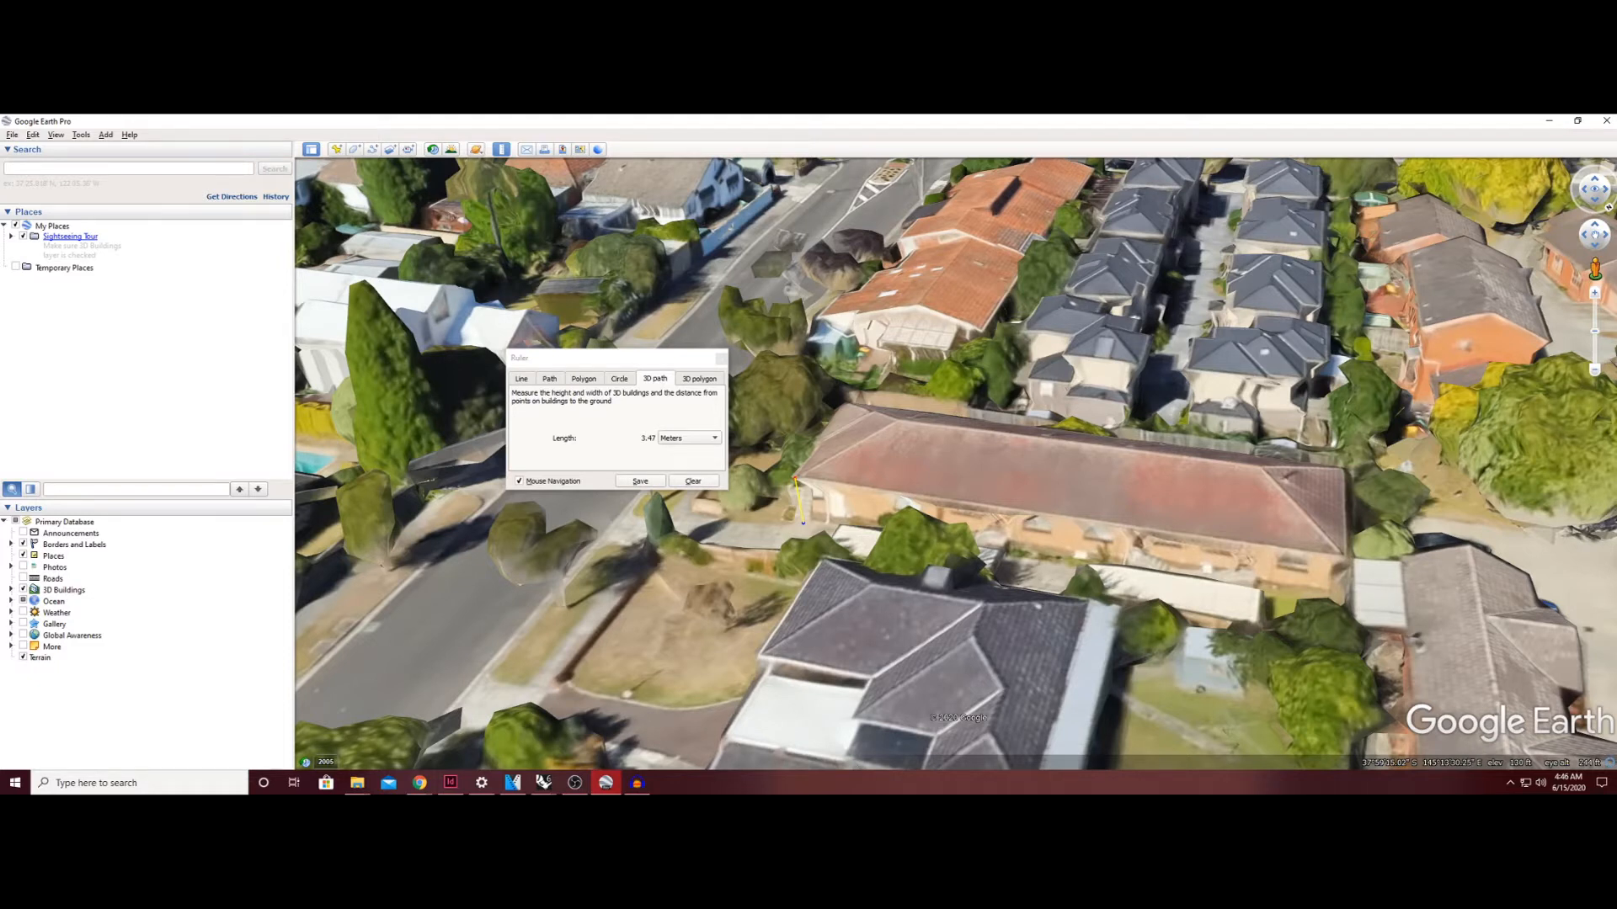
Return to the OpenStreetMap editor and set the House's height to 4 meters.
mouse_move(420, 783)
click(496, 739)
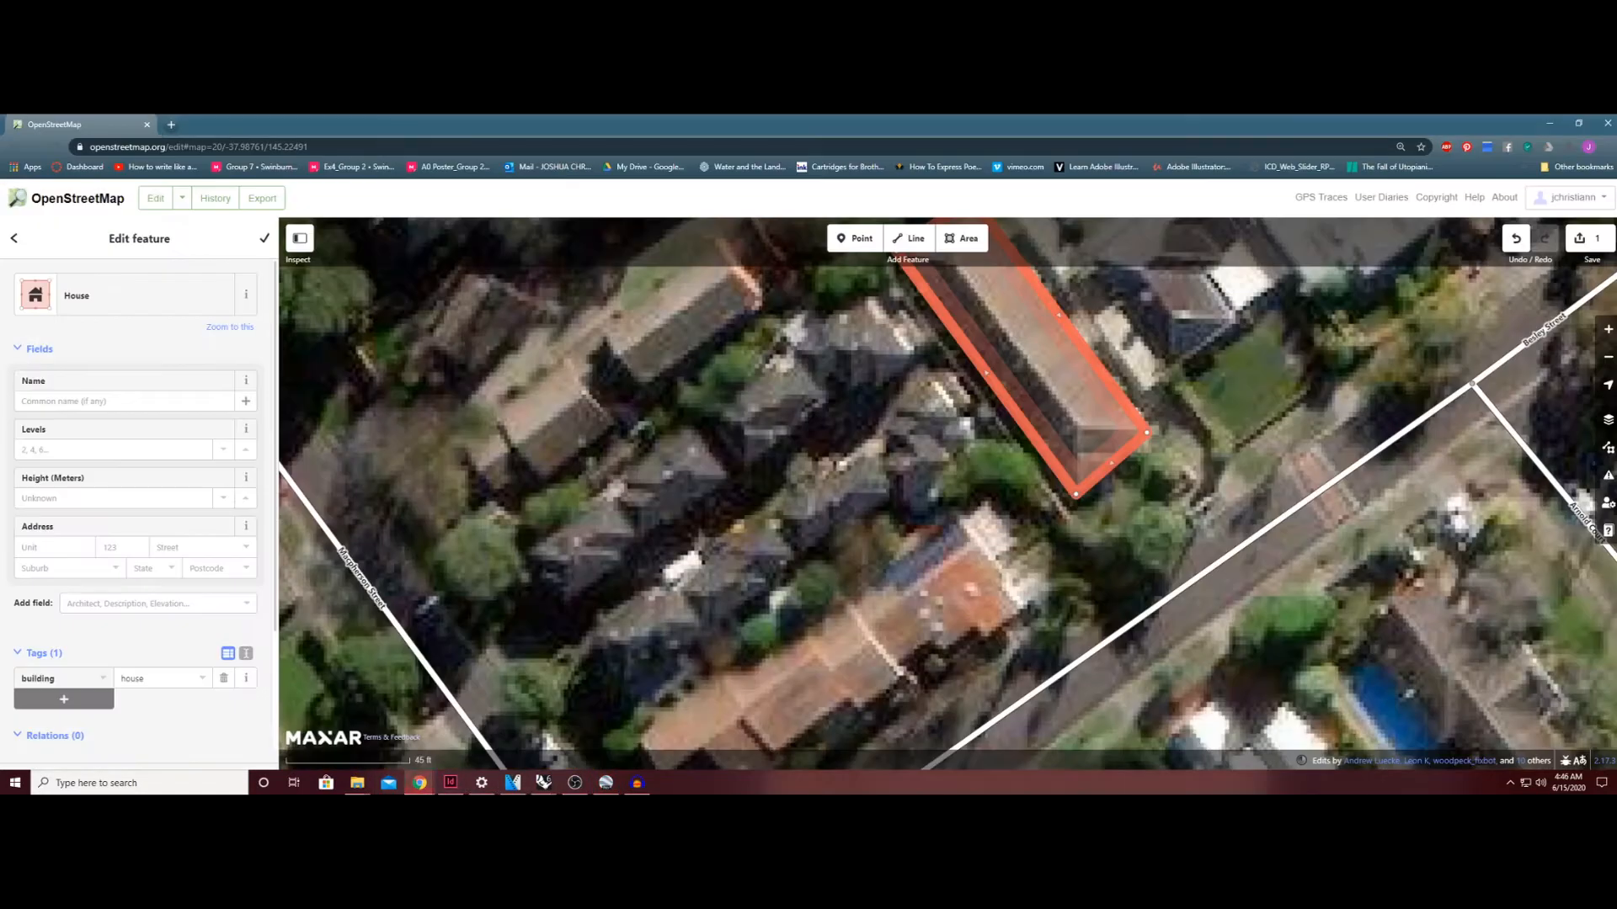
scroll(977, 488, down, 6)
scroll(977, 505, up, 4)
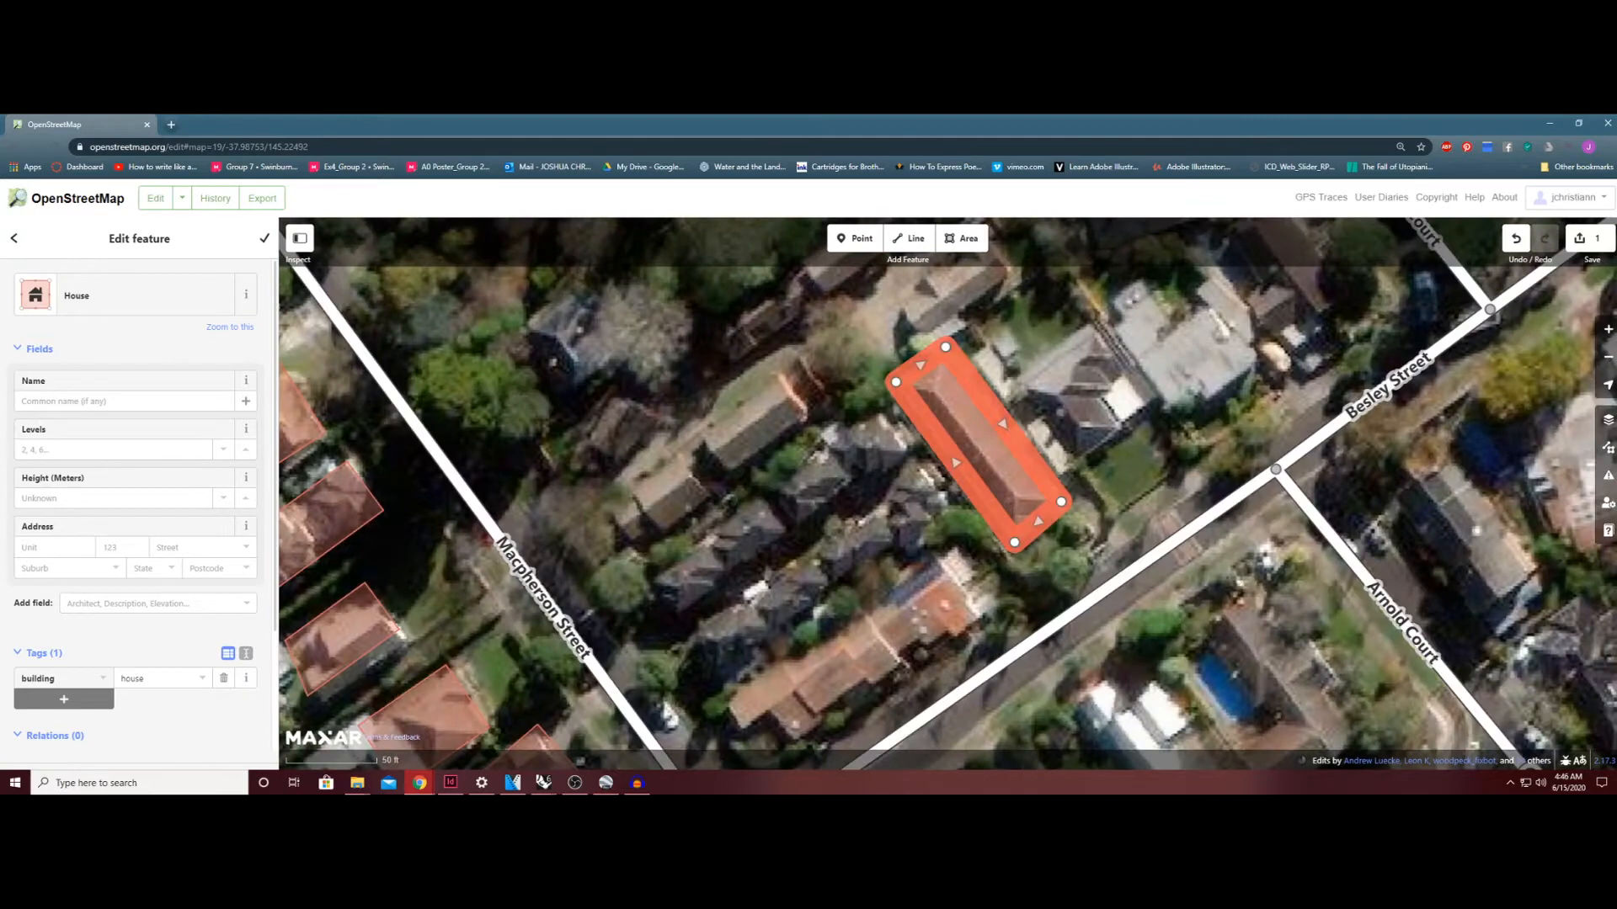
scroll(947, 493, up, 1)
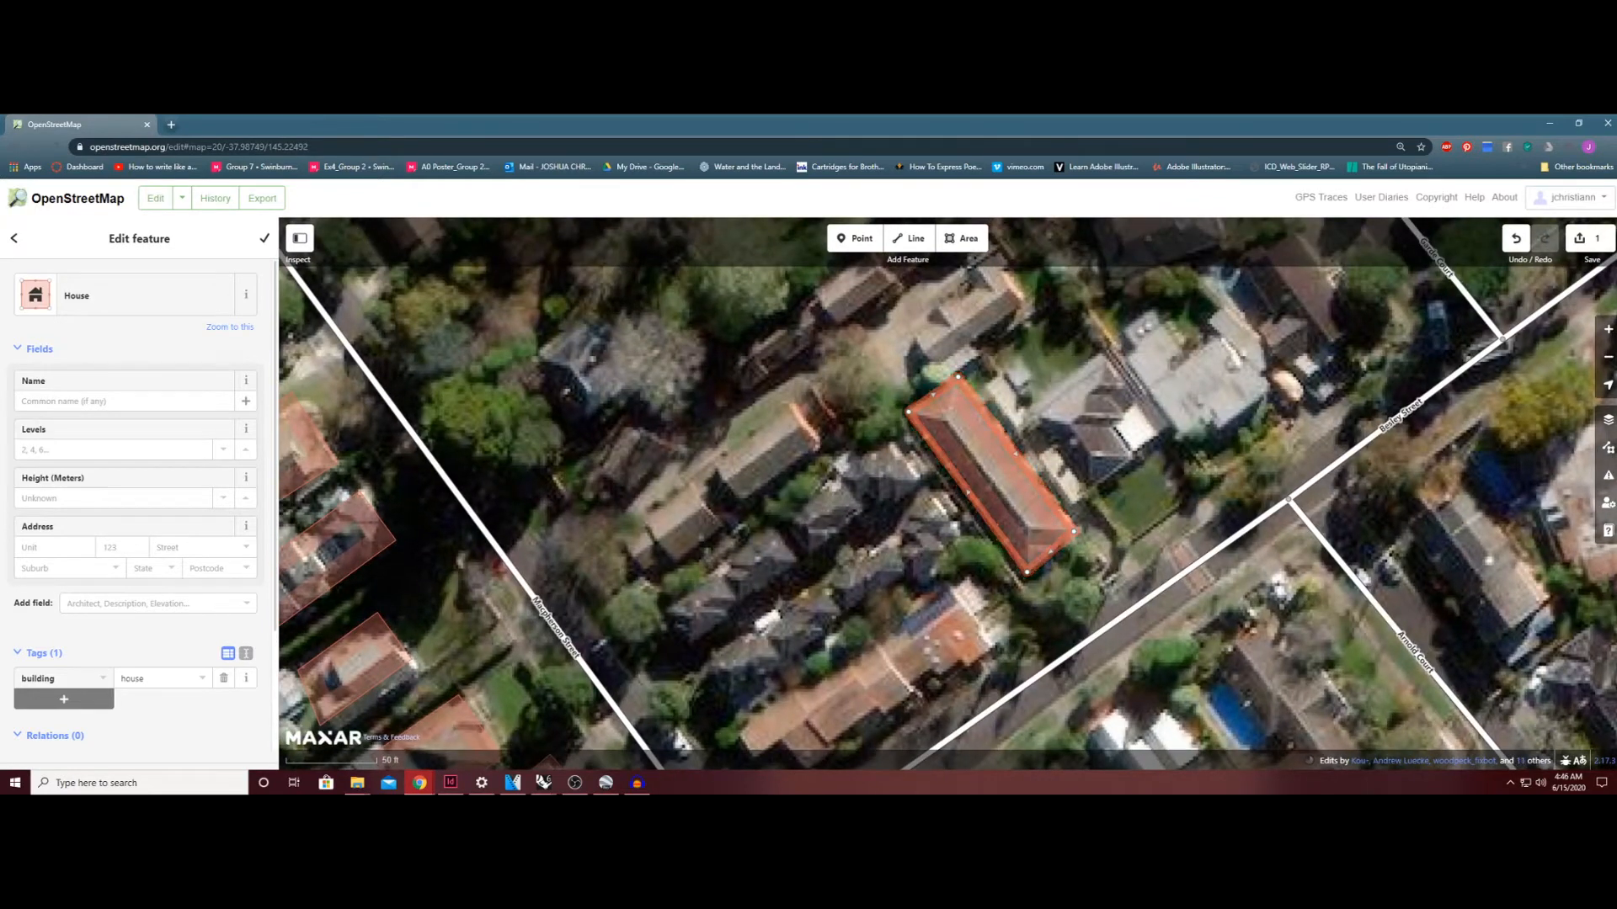
click(114, 499)
text(4)
key(Return)
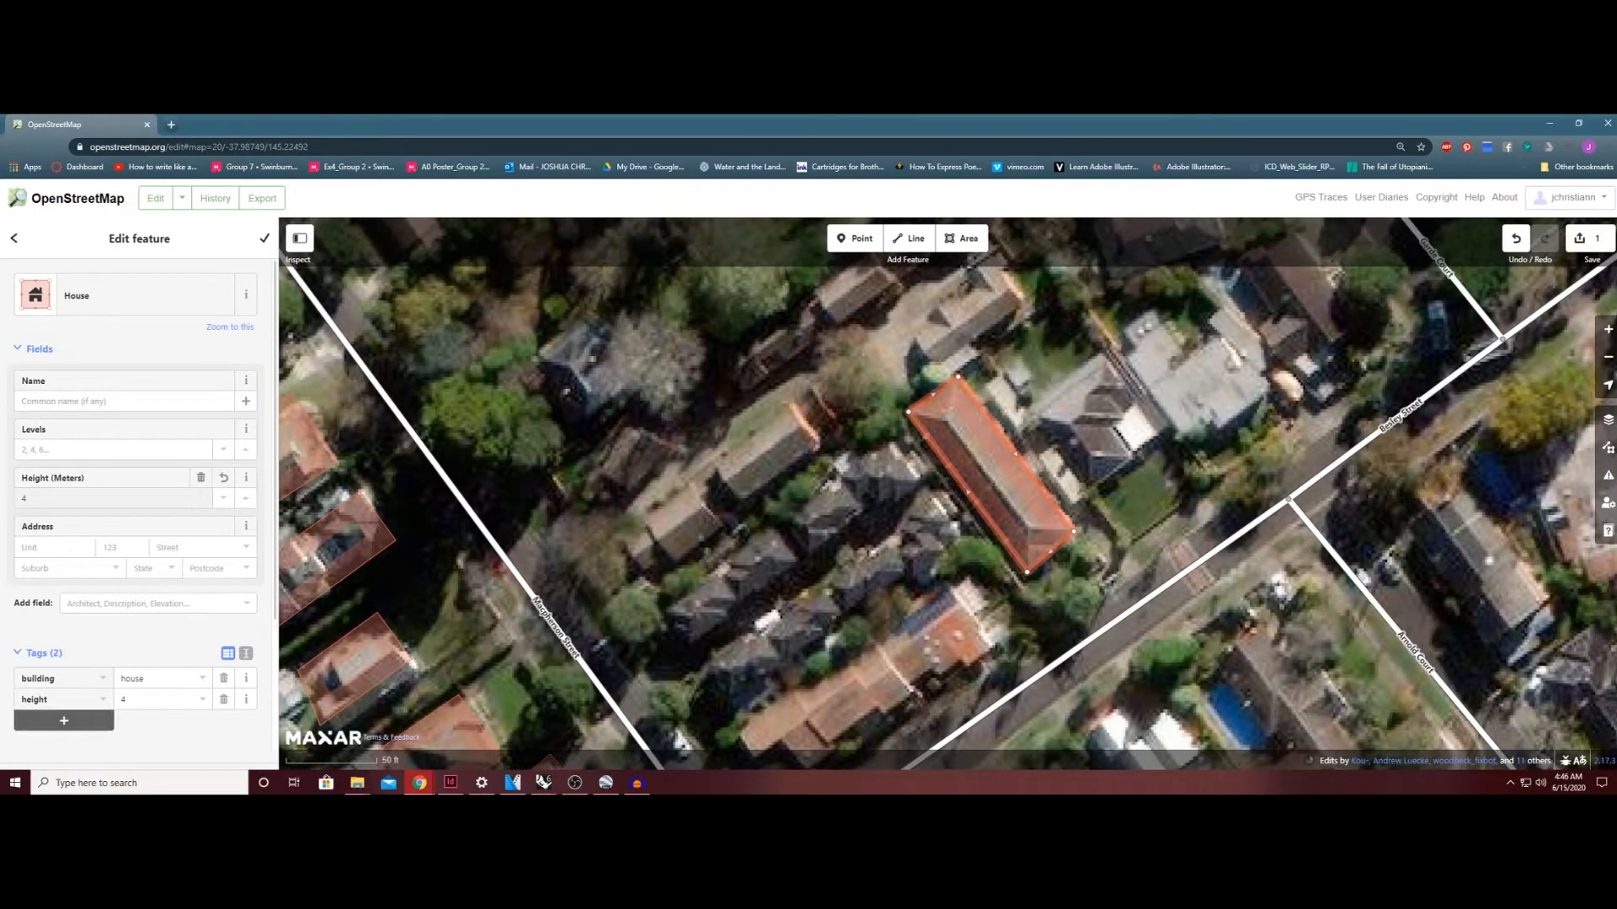
Review the House's additional field choices and its tags, and close the feature editor.
scroll(135, 506, down, 2)
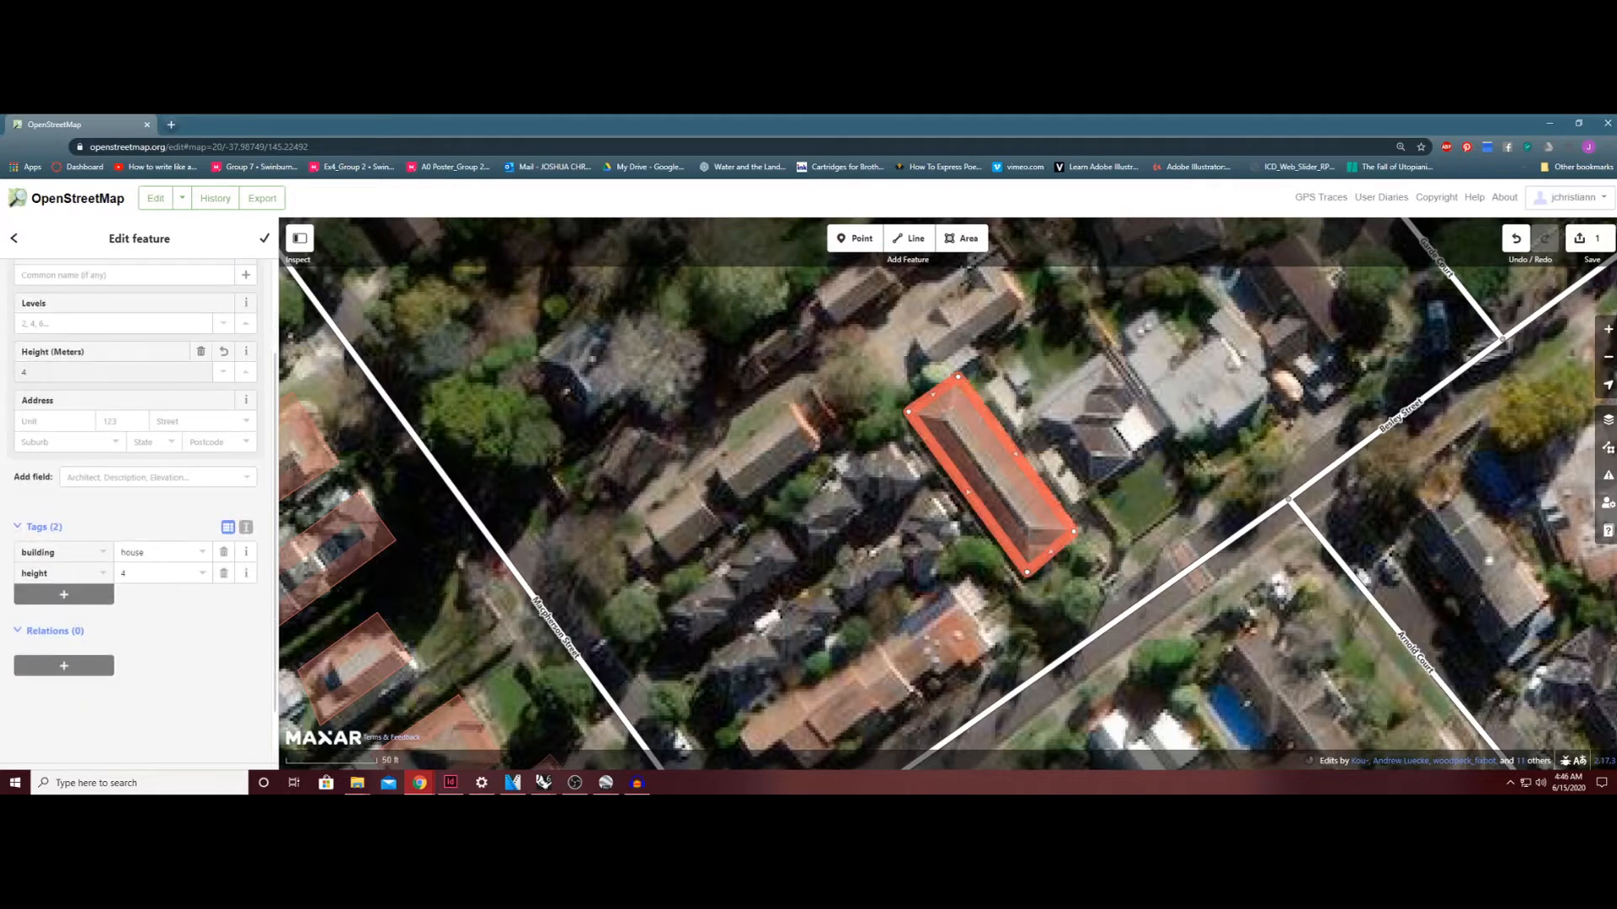
click(156, 477)
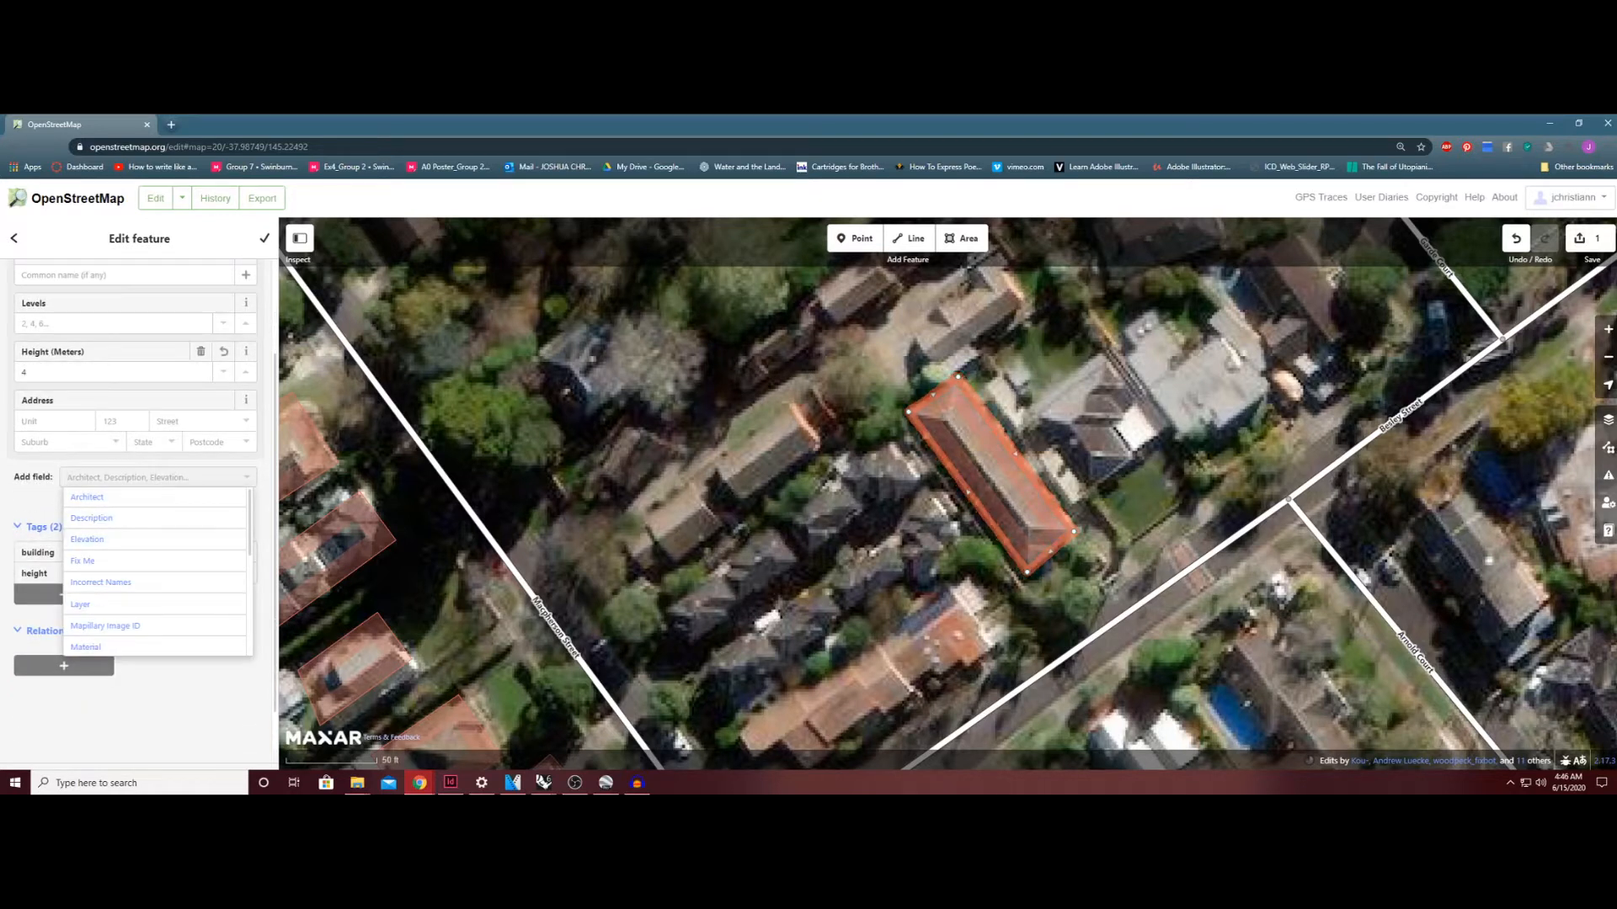
double_click(37, 527)
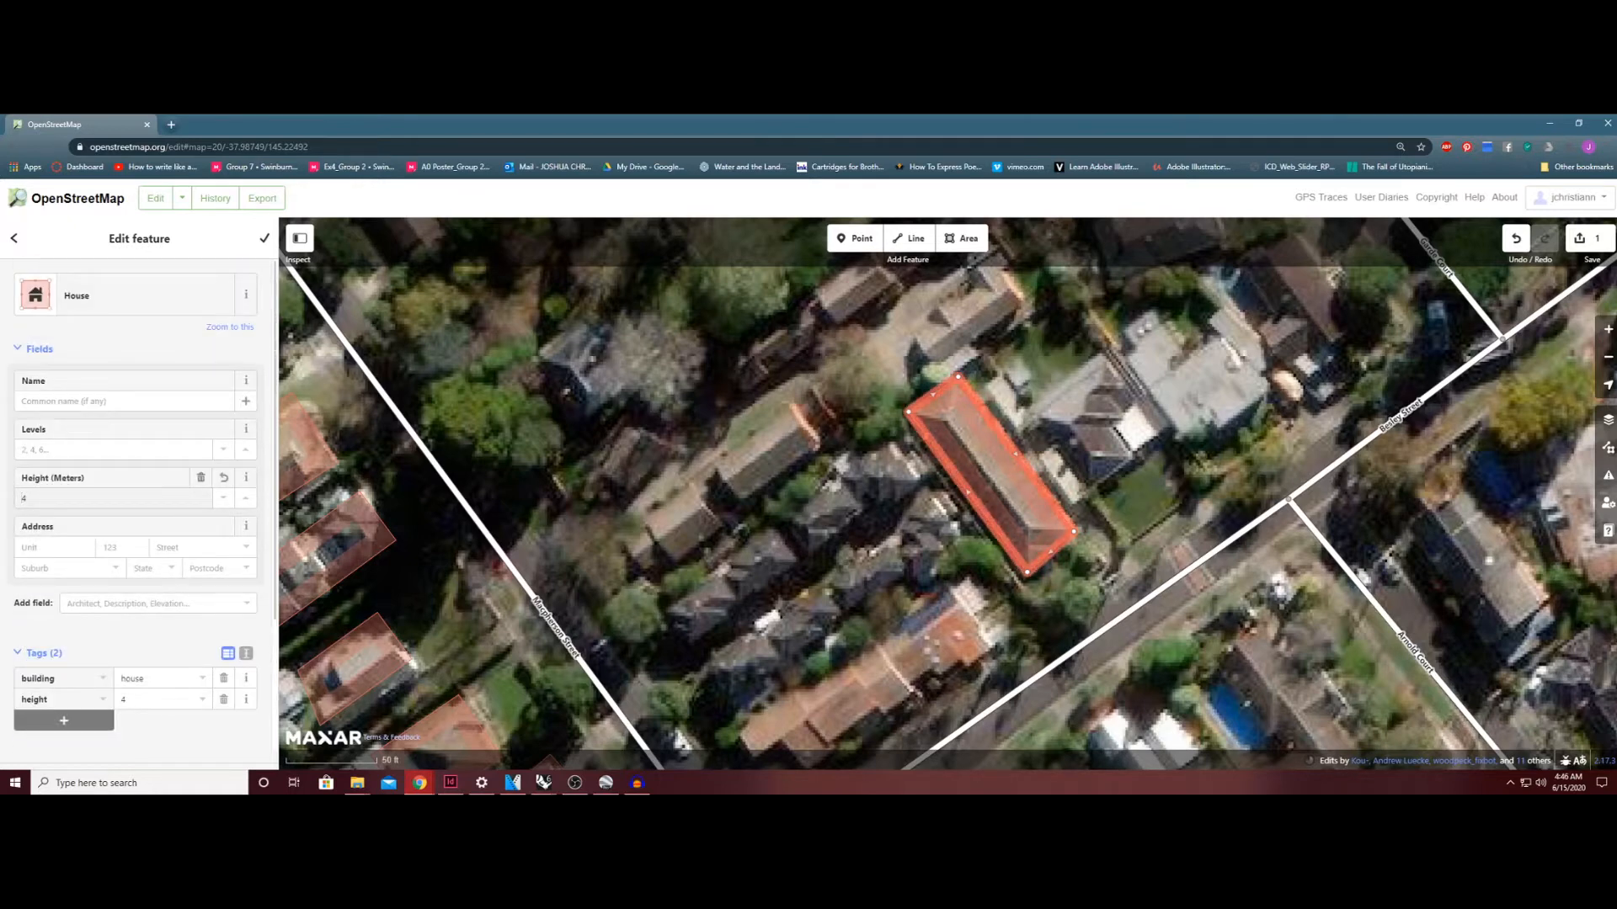
scroll(63, 618, down, 3)
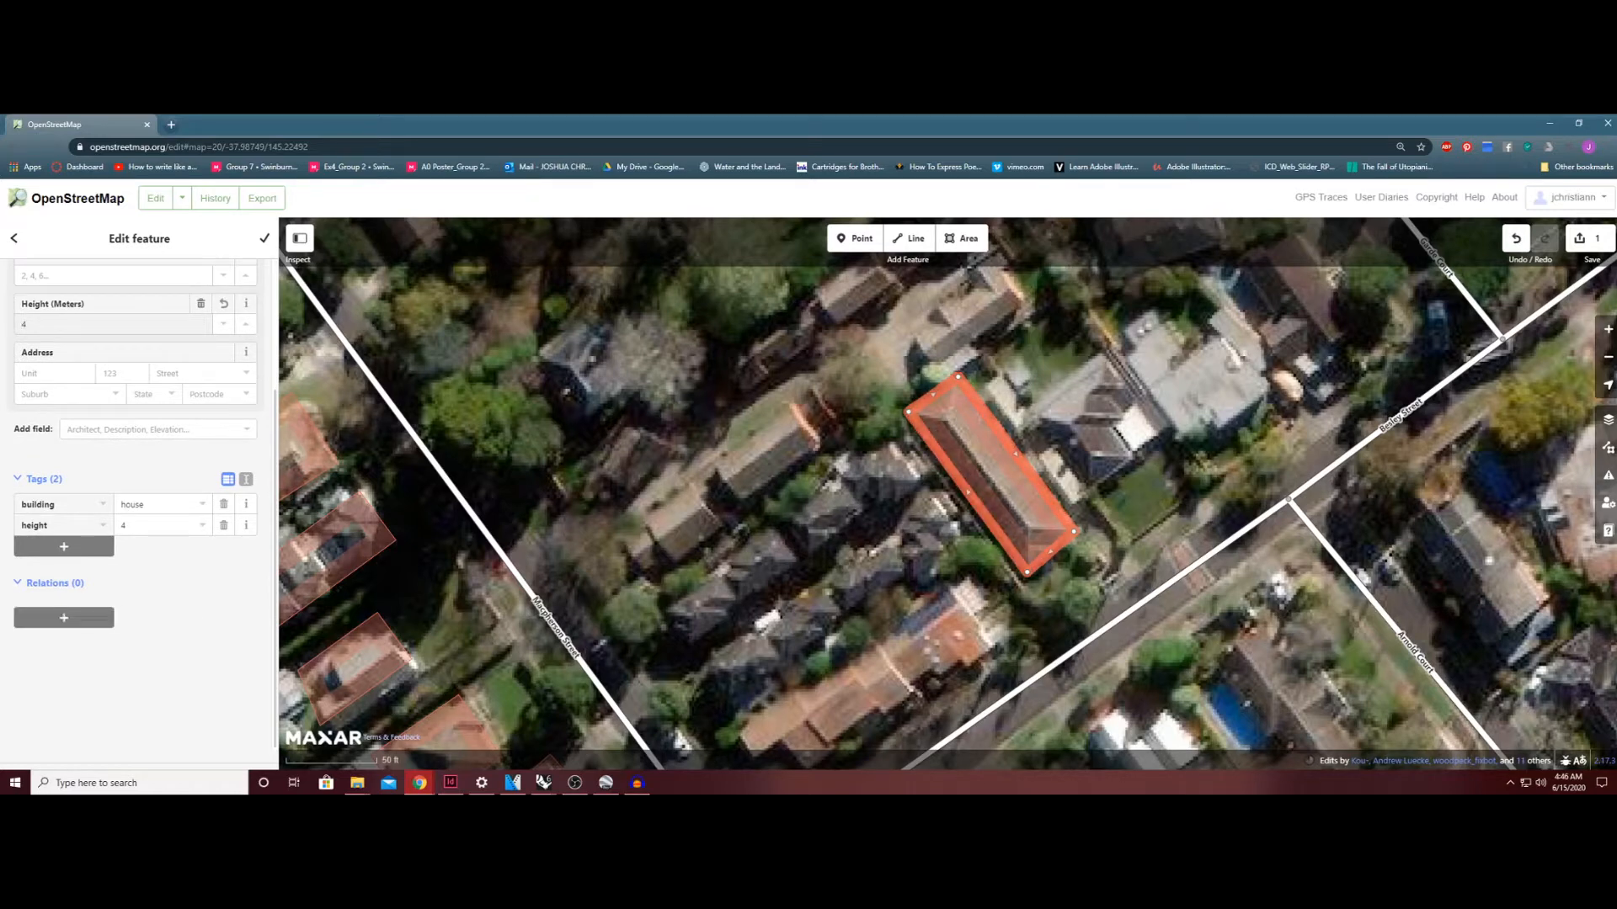
scroll(139, 455, up, 3)
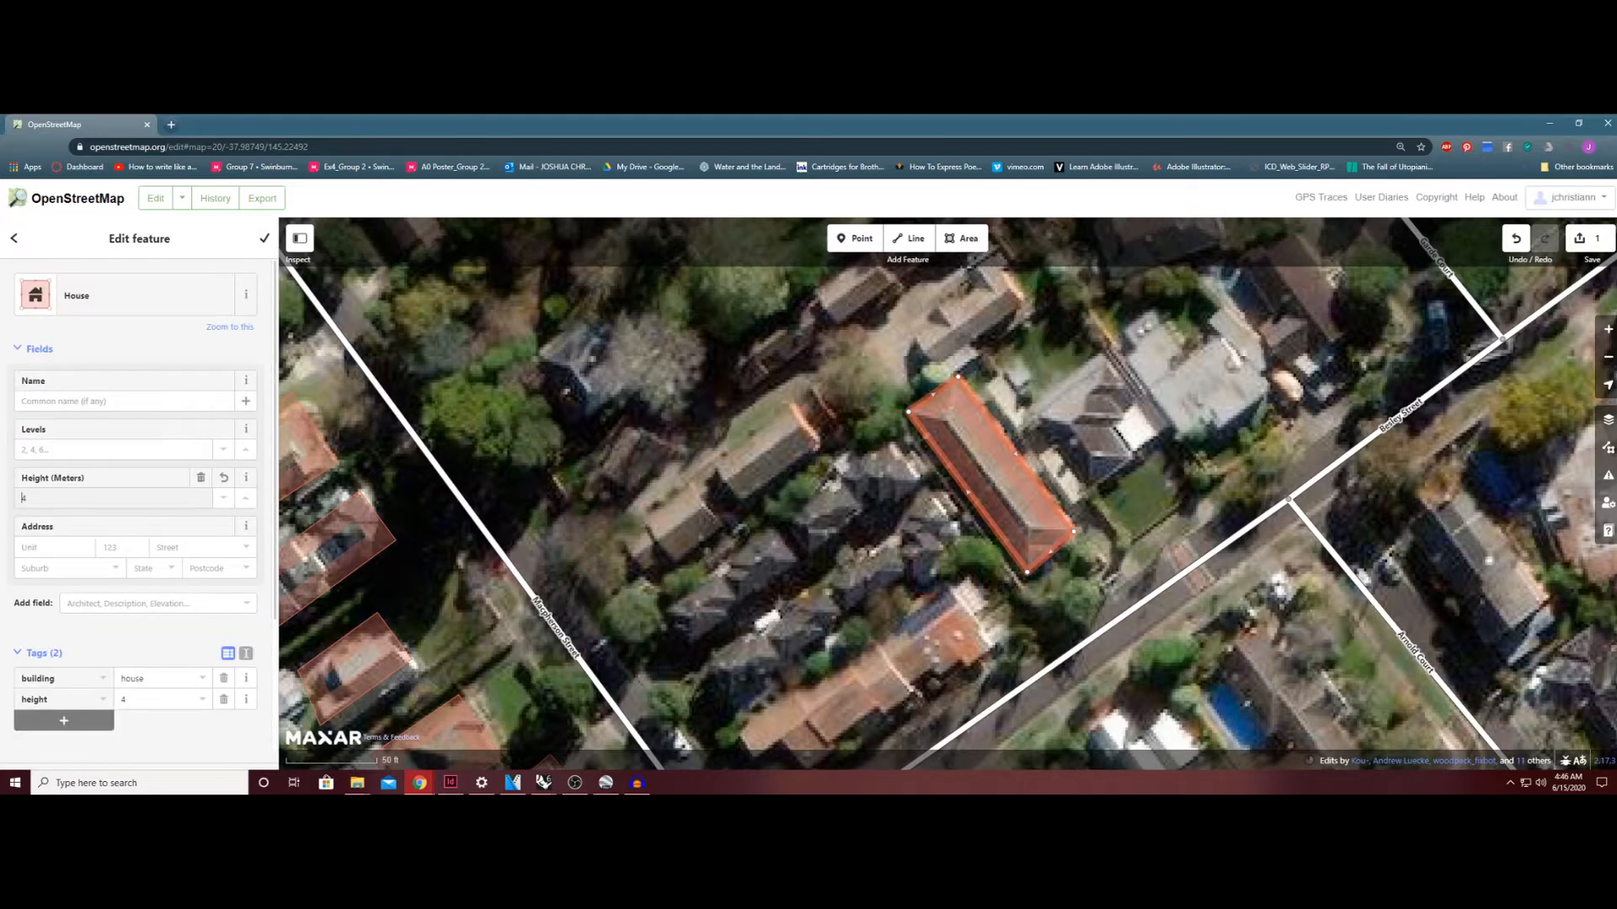
key(Escape)
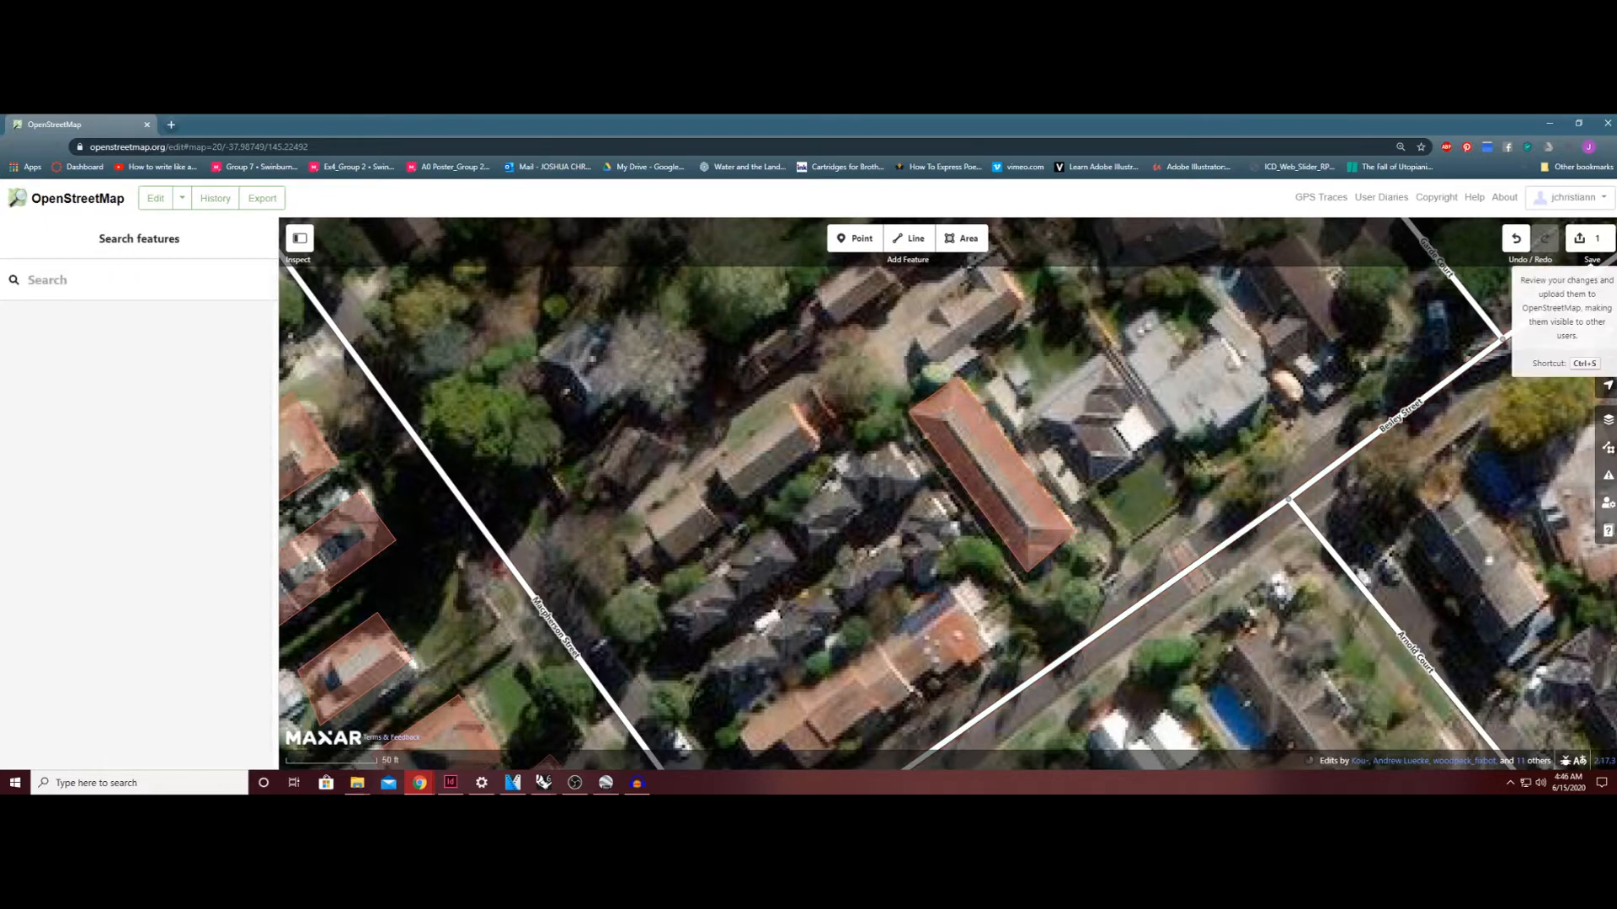
Upload the new House to OpenStreetMap with the changeset comment "amendments".
click(1590, 238)
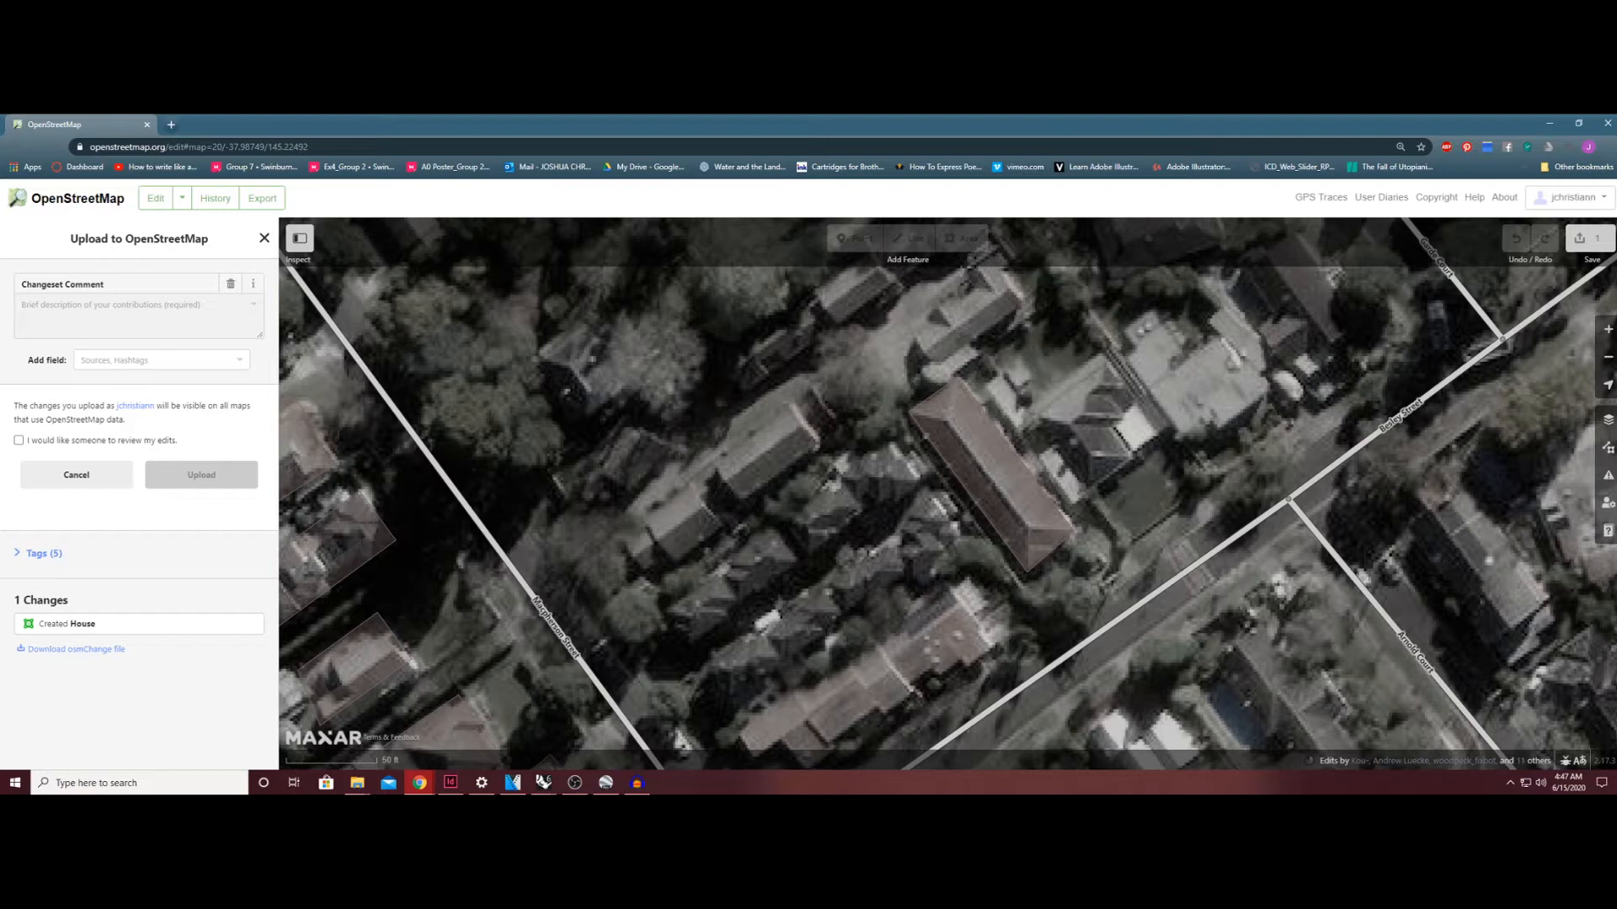
click(22, 305)
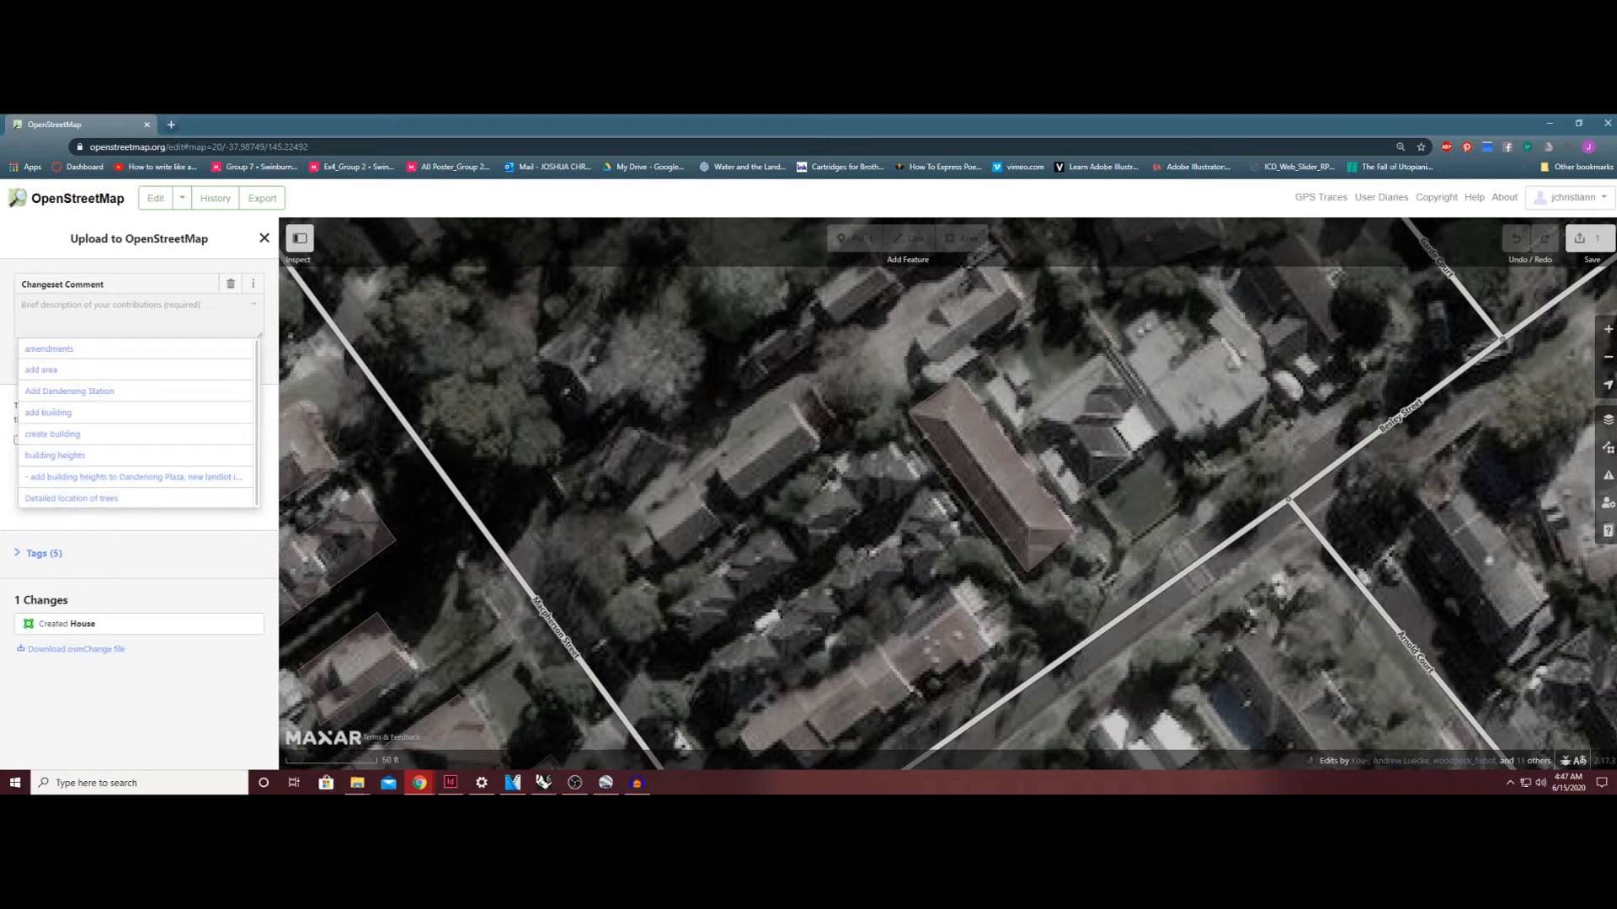
key(Down)
key(Return)
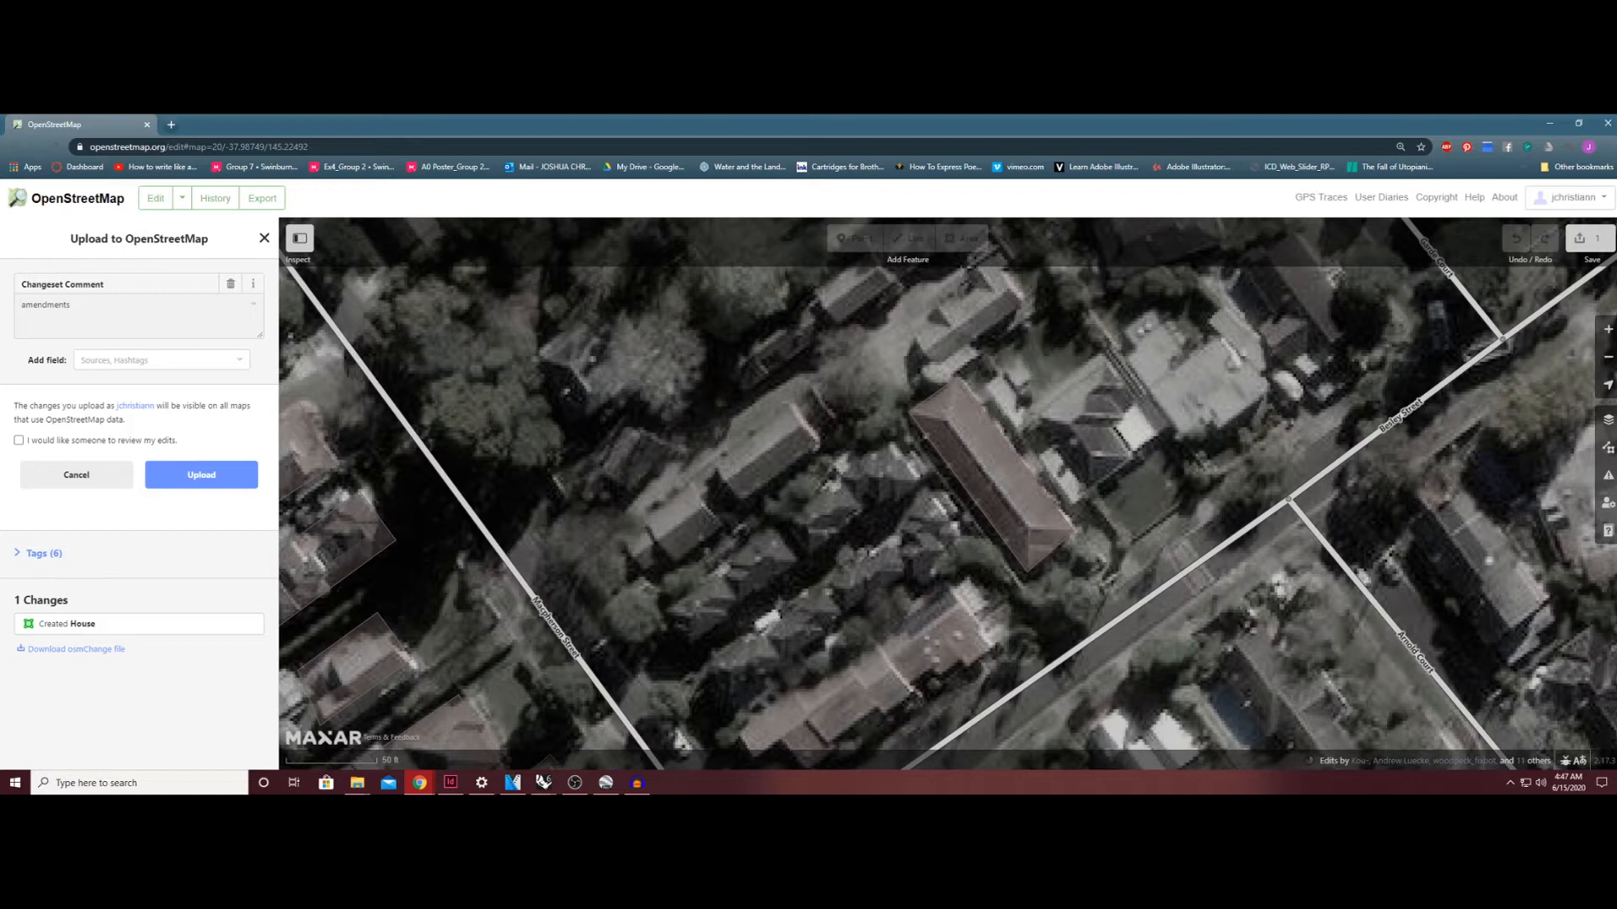
click(201, 475)
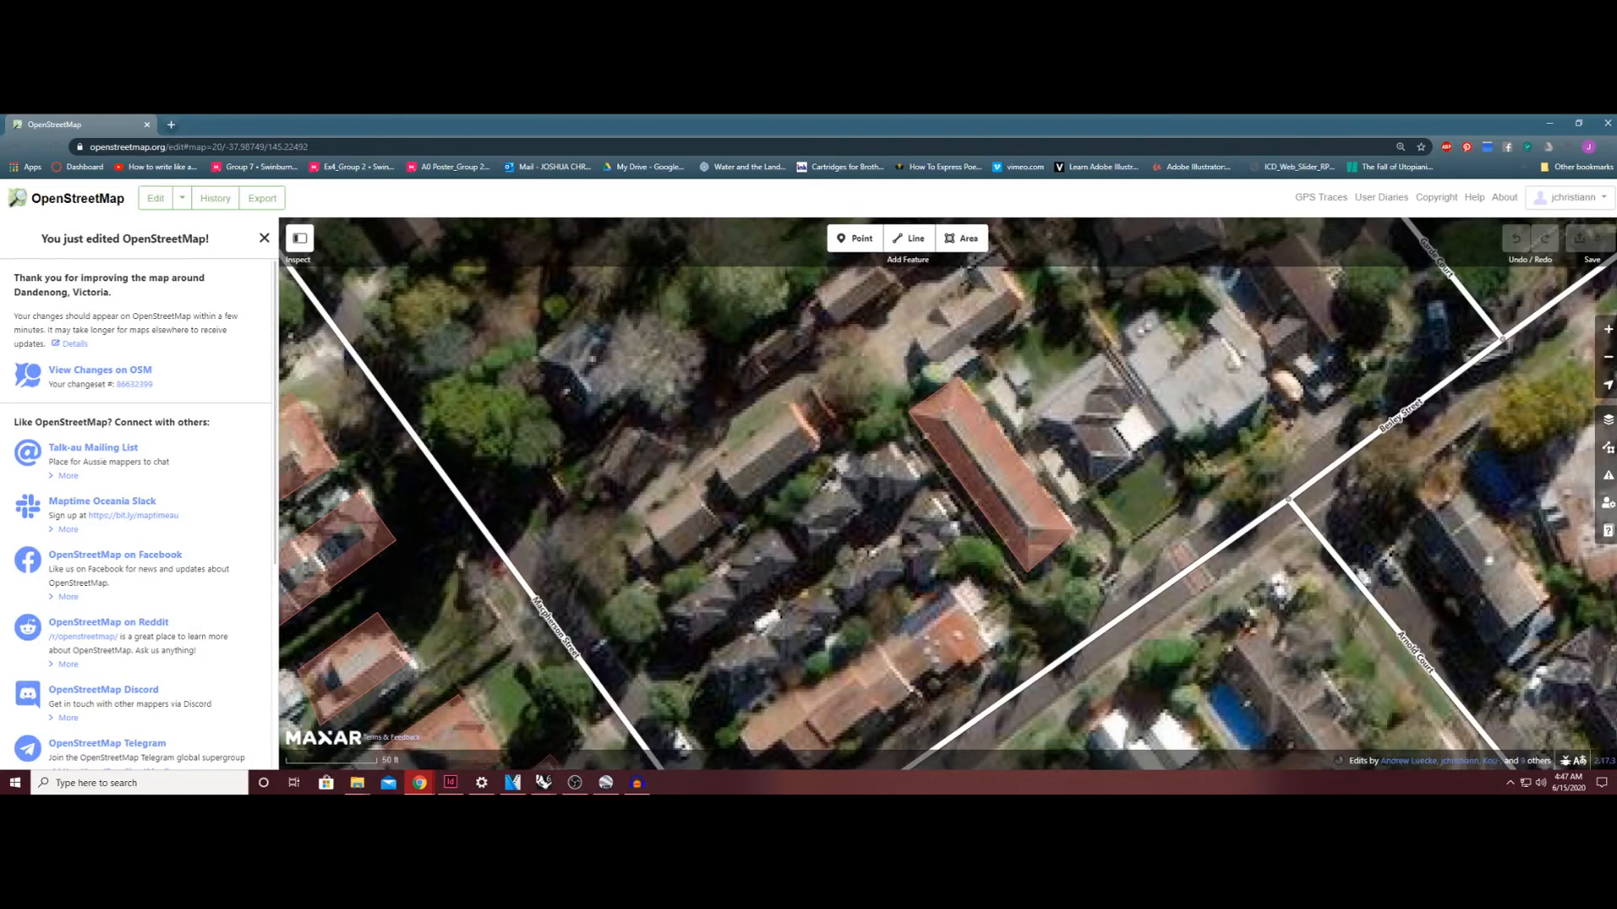
Leave the editor for the OpenStreetMap data export and frame the map on central Dandenong and its surroundings.
scroll(947, 494, down, 3)
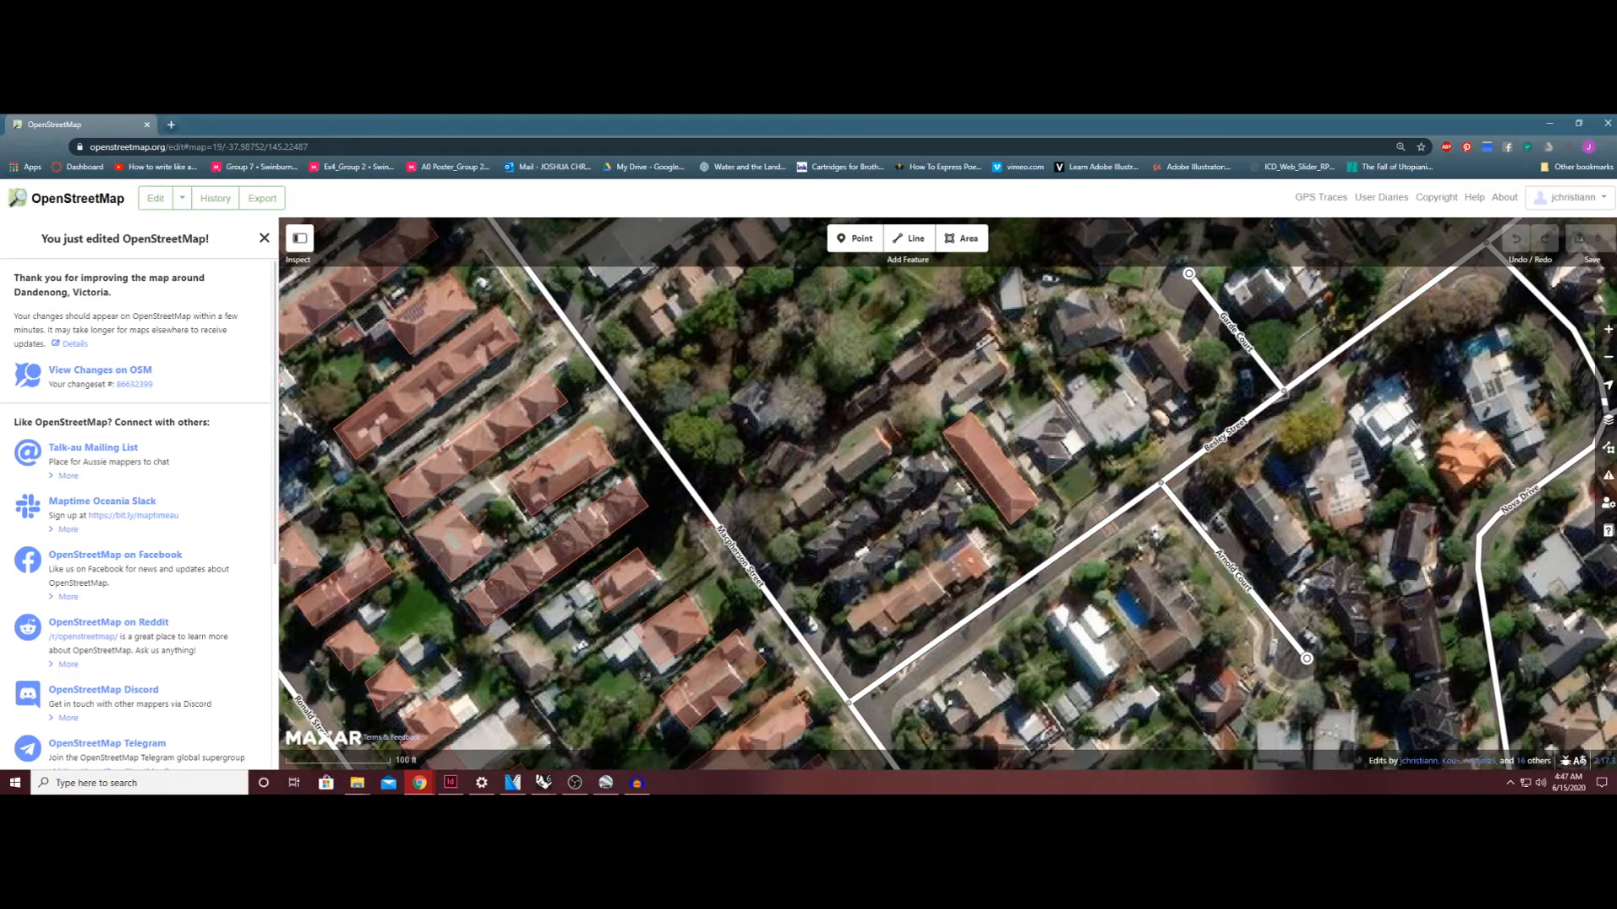
key(Left)
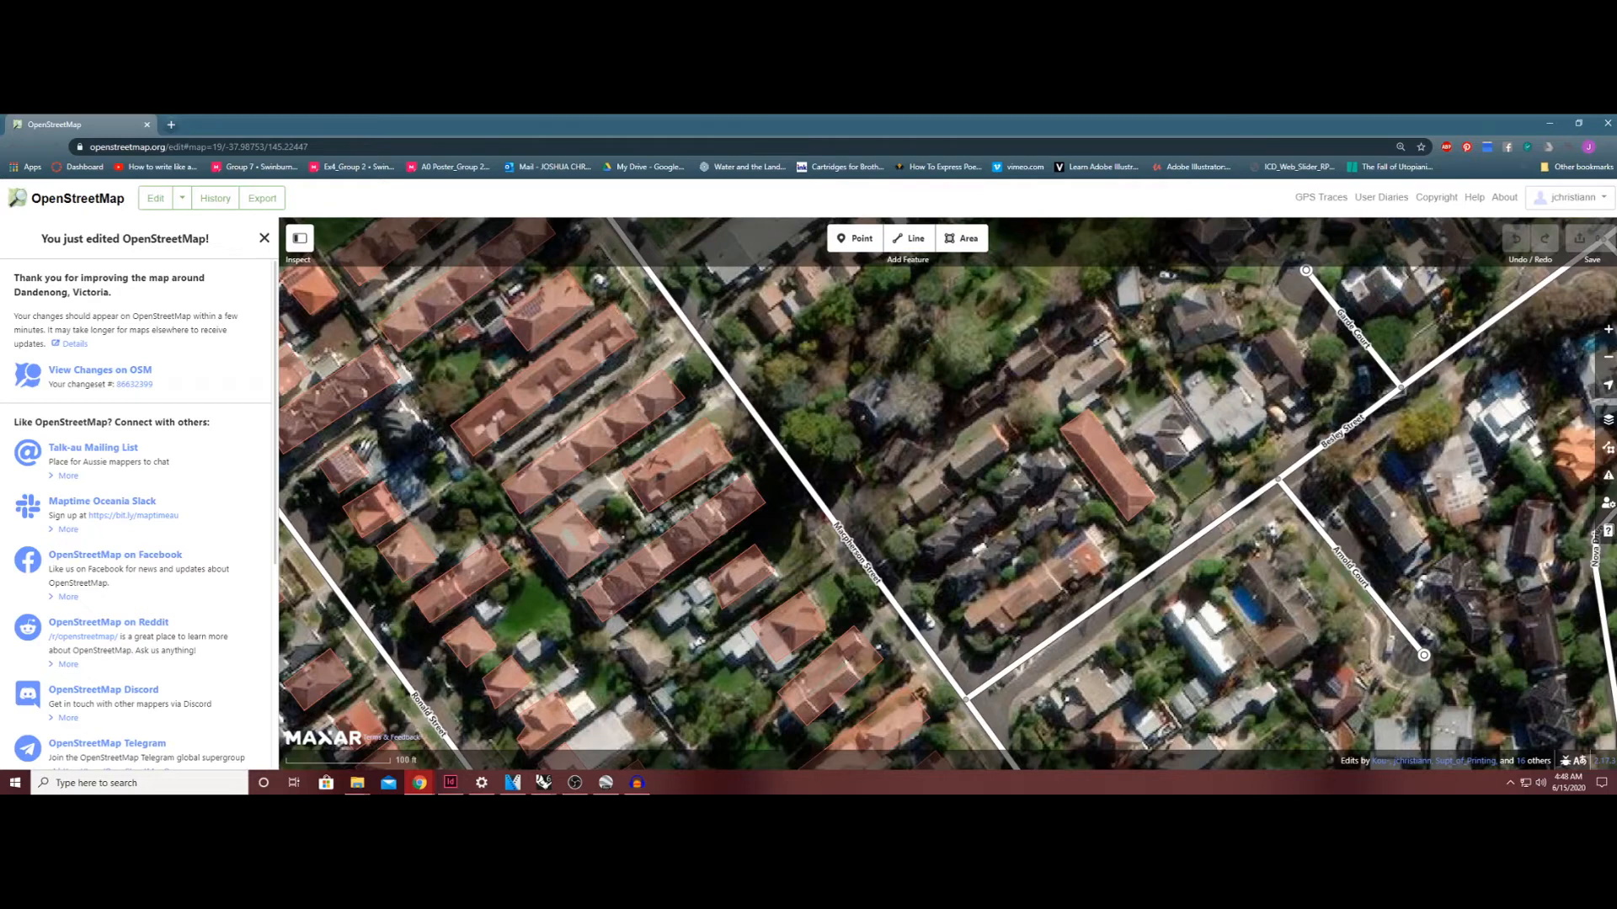
click(262, 198)
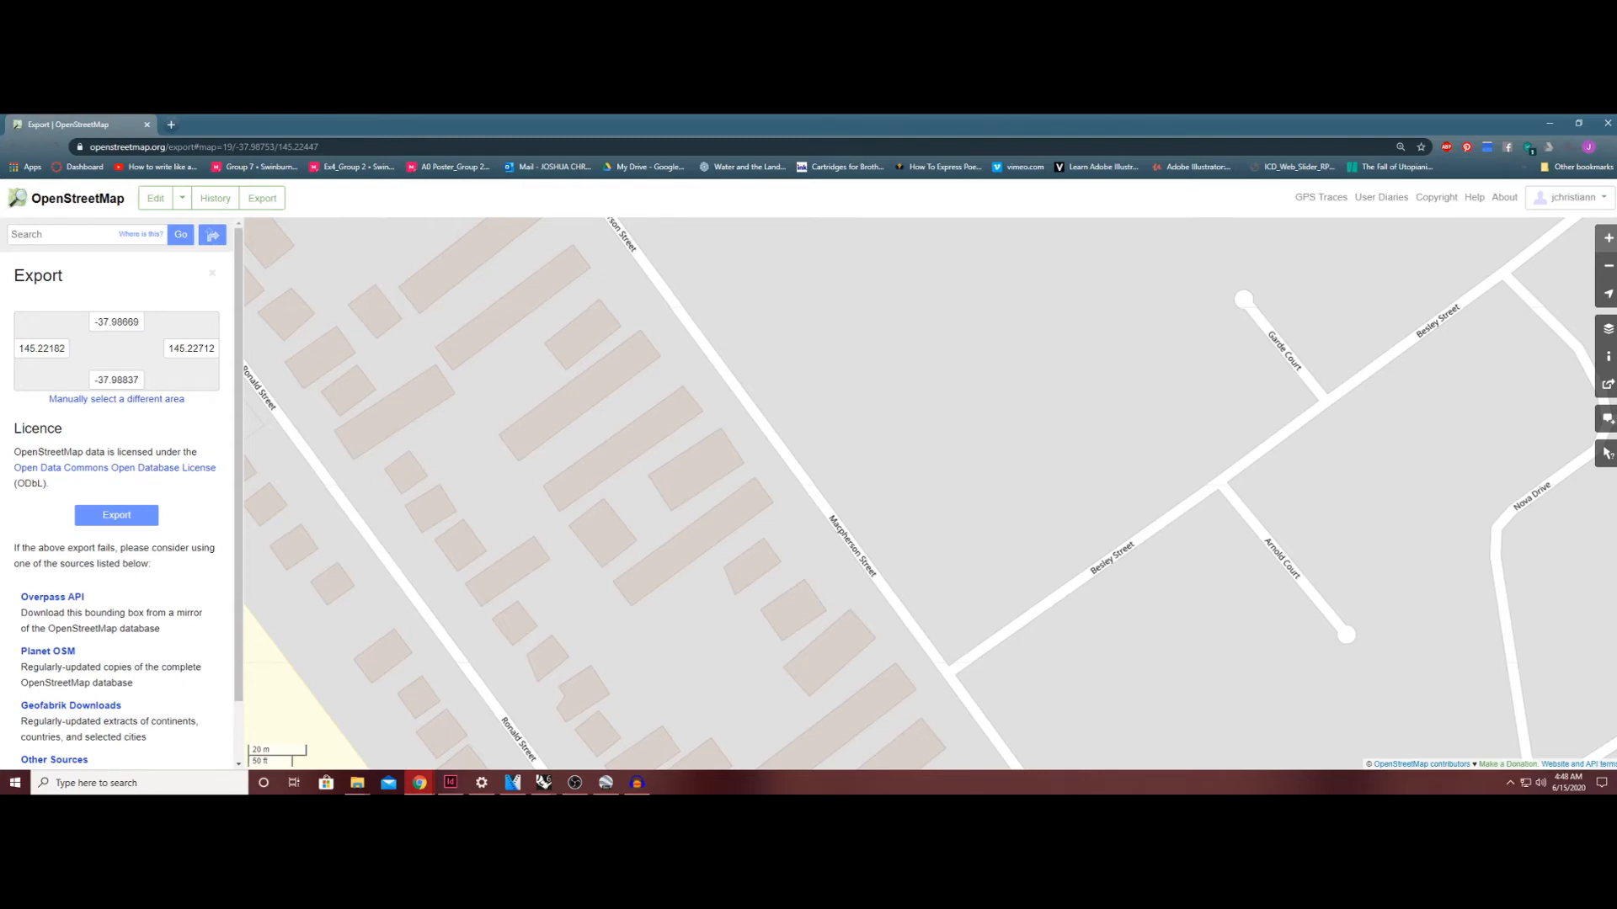
scroll(447, 509, down, 3)
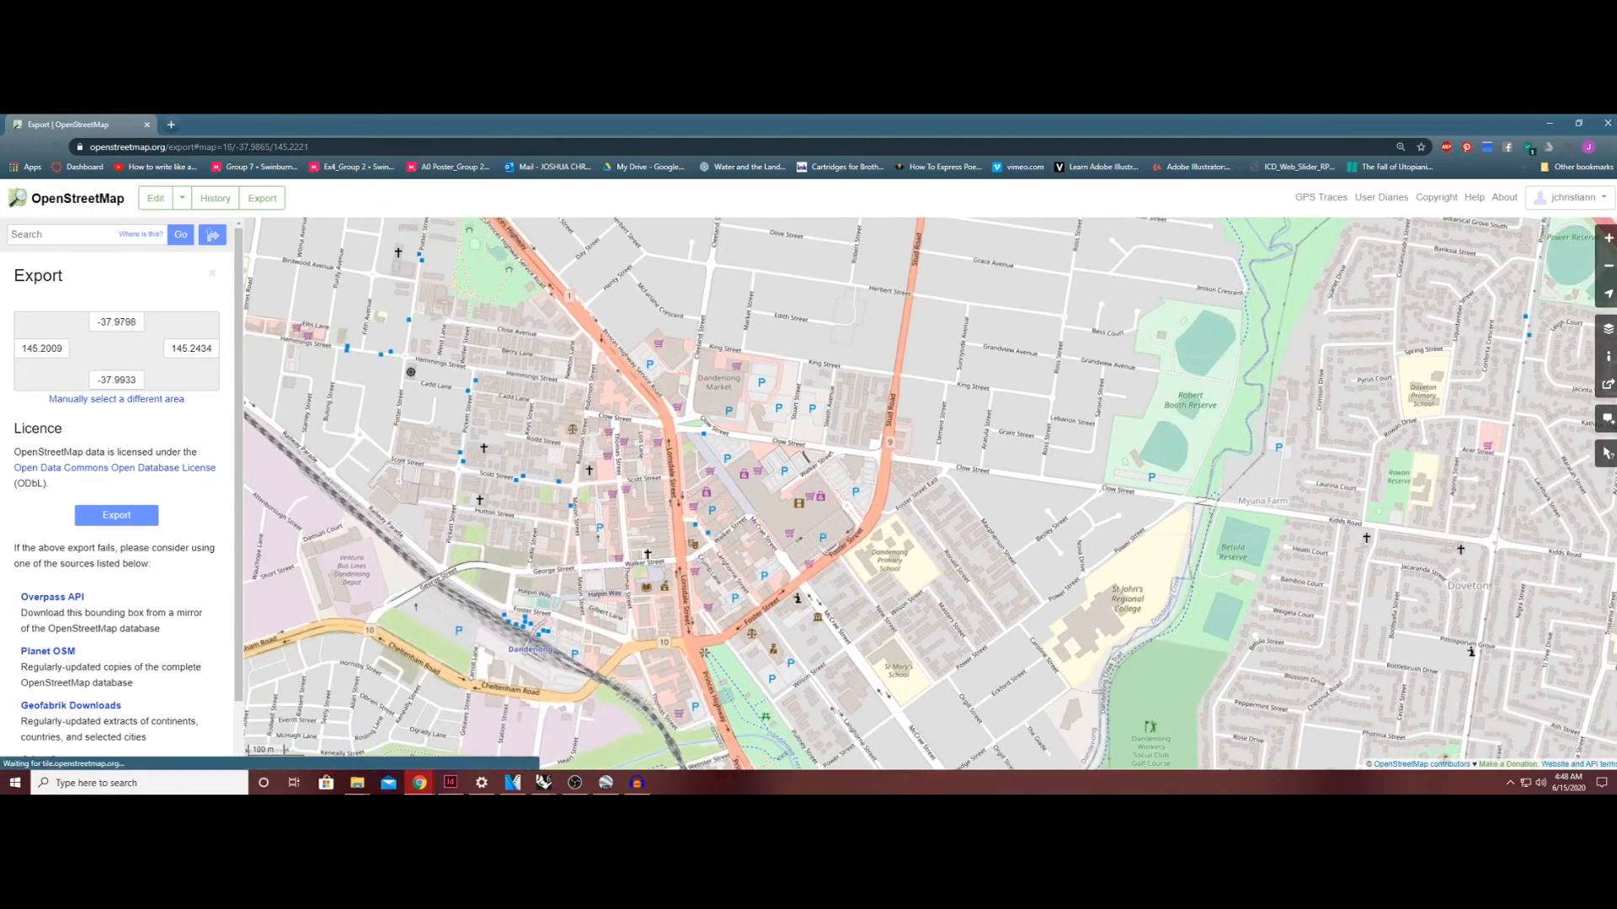
drag(447, 509, 673, 471)
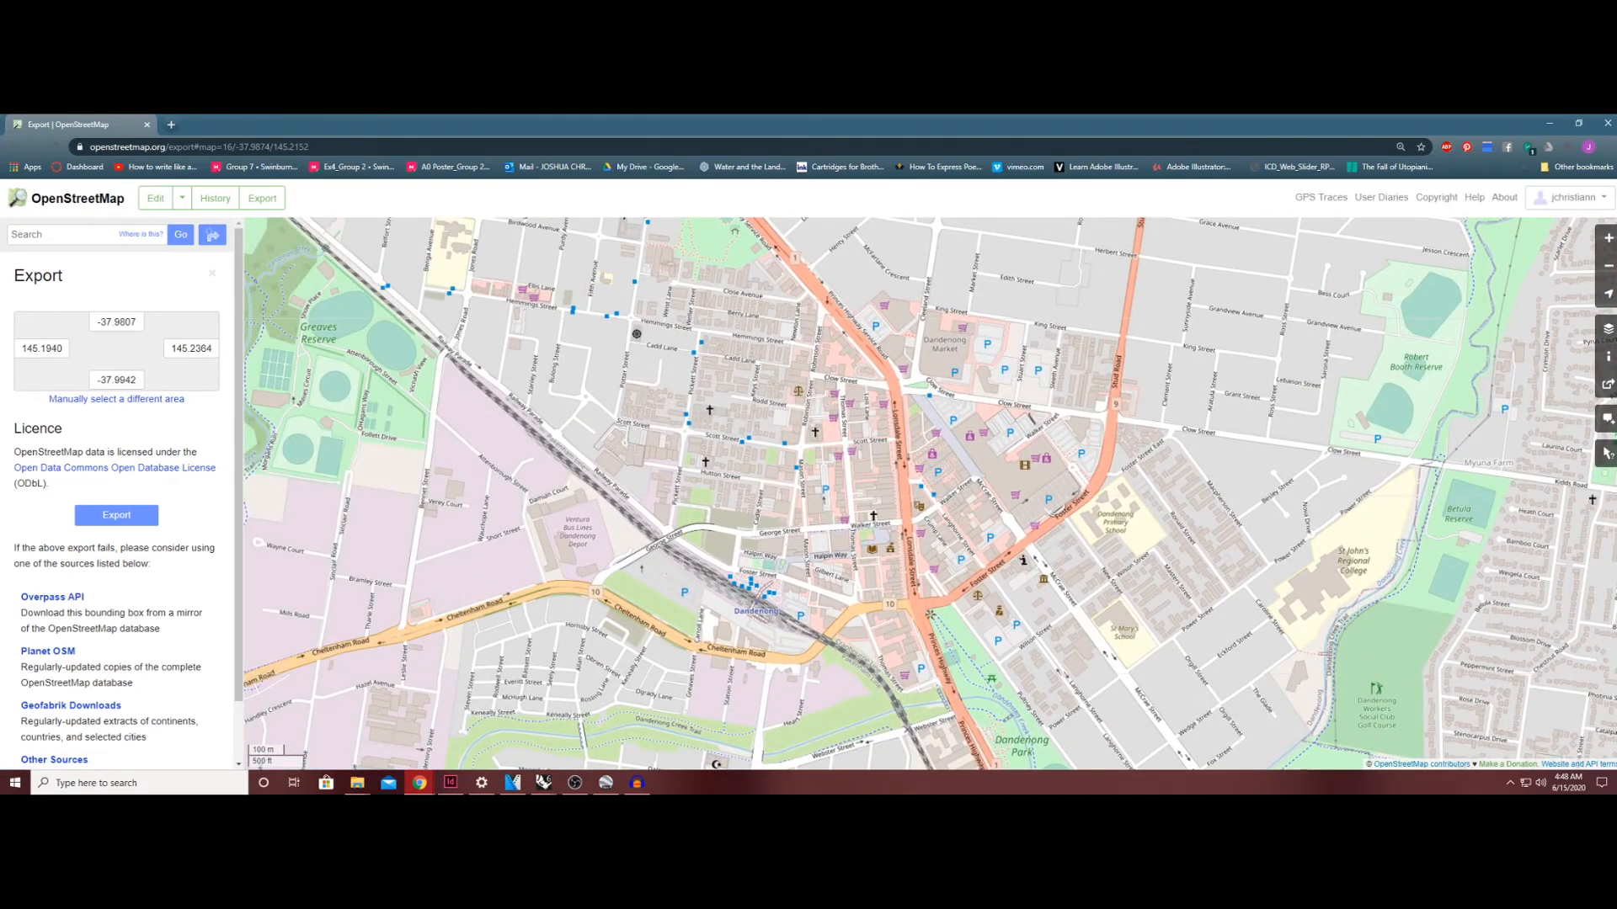
scroll(522, 455, down, 1)
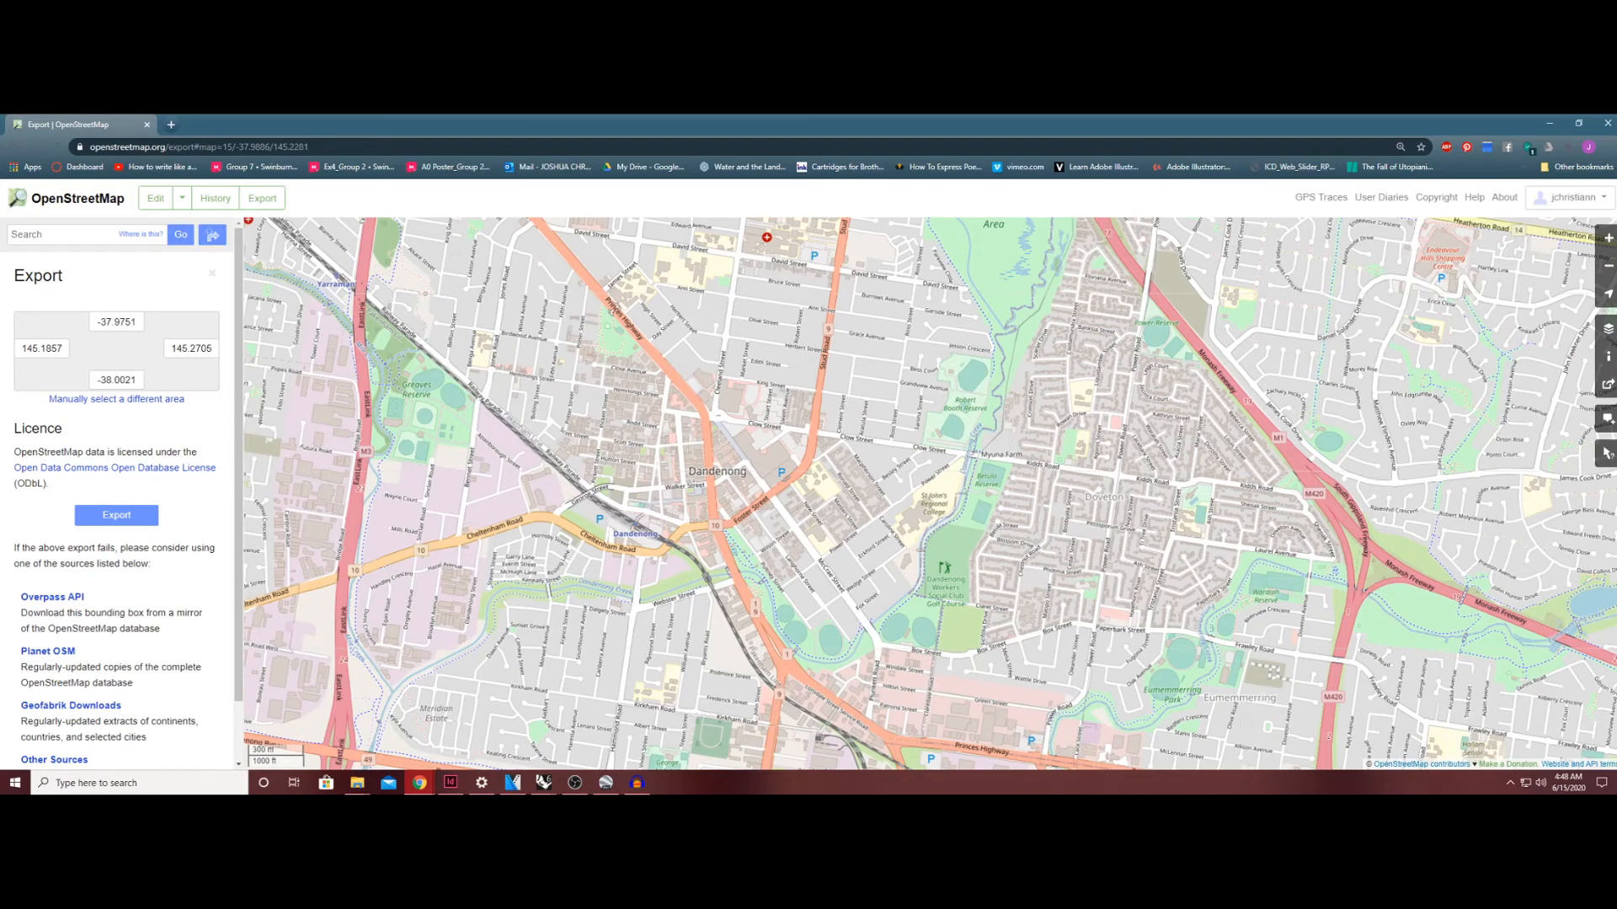
drag(523, 455, 659, 476)
scroll(855, 488, up, 1)
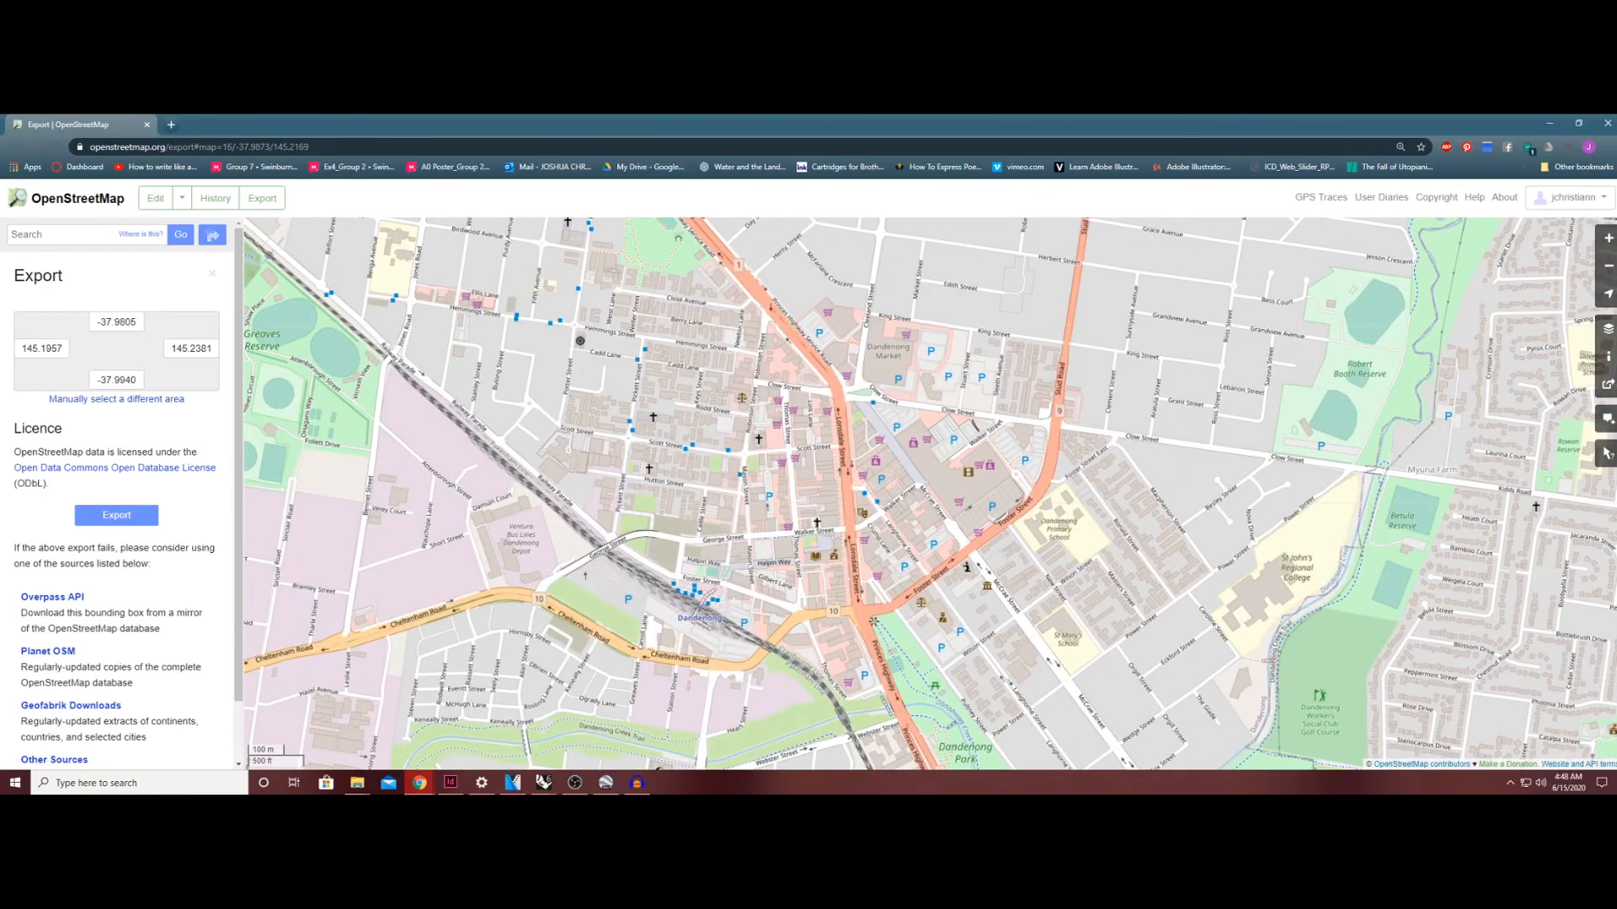
scroll(803, 568, down, 1)
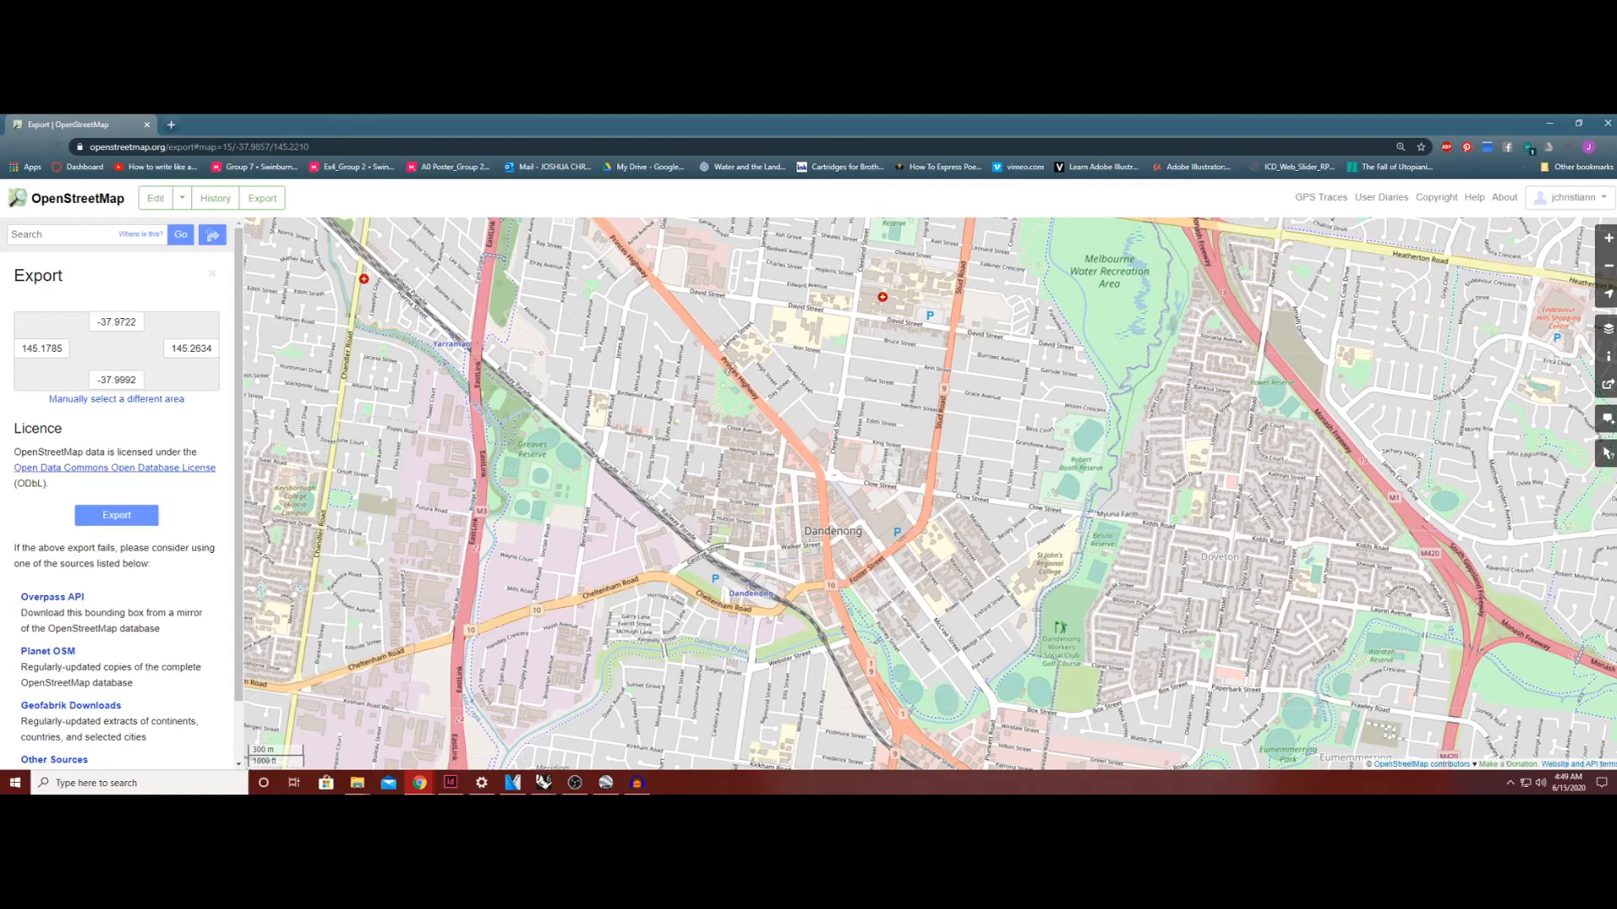
Manually select central Dandenong between latitudes -37.9789 and -37.9938 and longitudes 145.2039 and 145.2258, and export its map data.
click(116, 399)
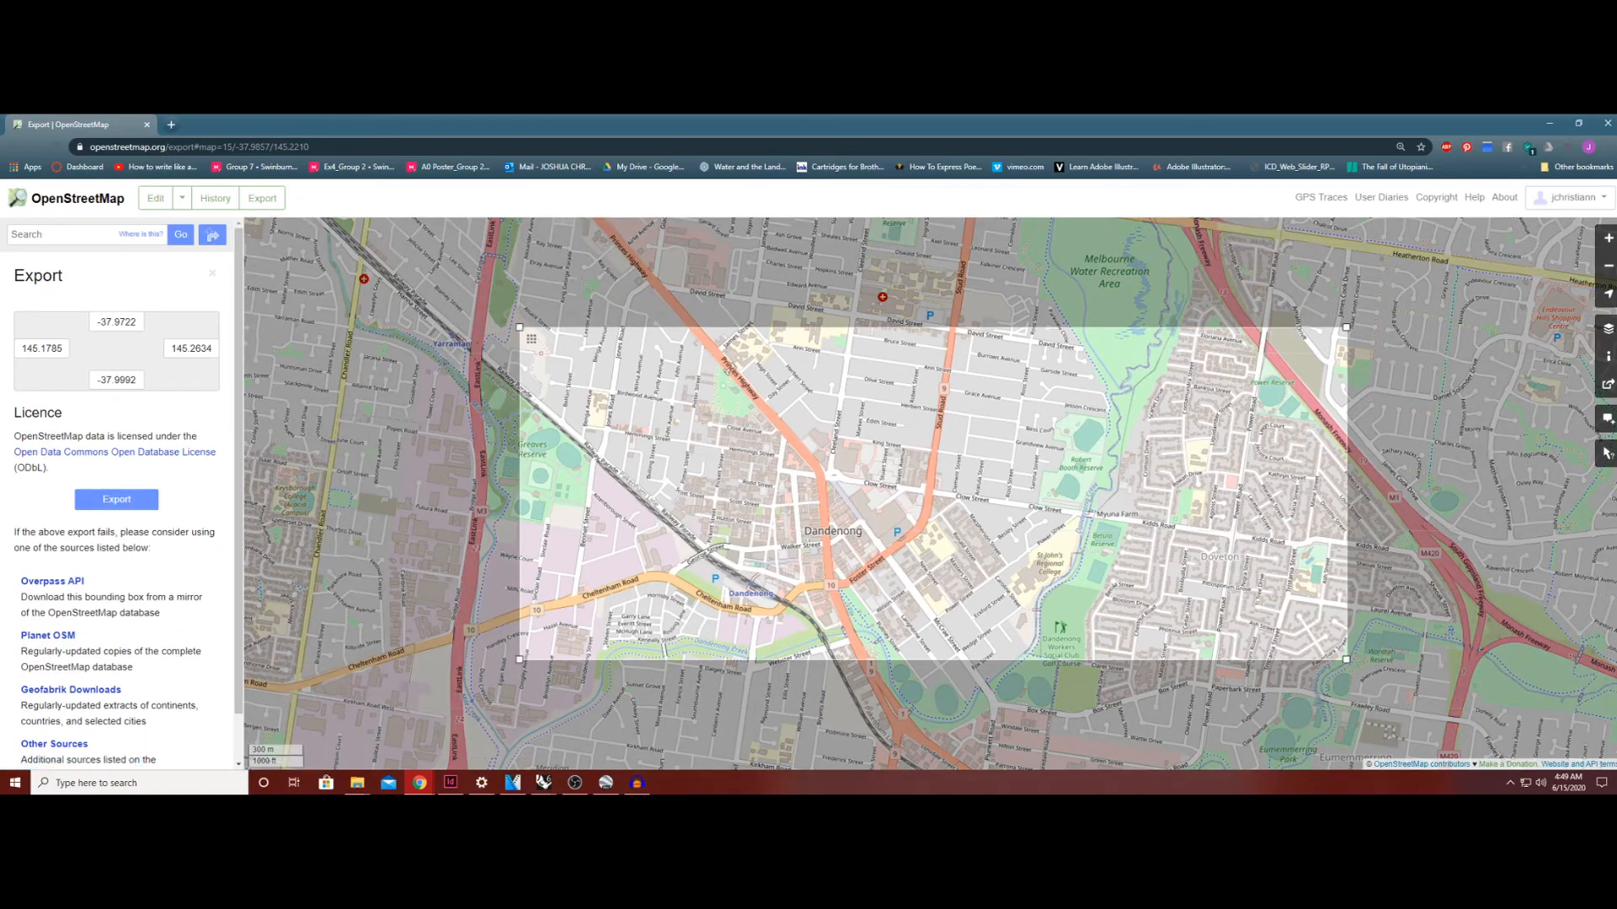
drag(1346, 659, 1031, 683)
drag(515, 331, 717, 377)
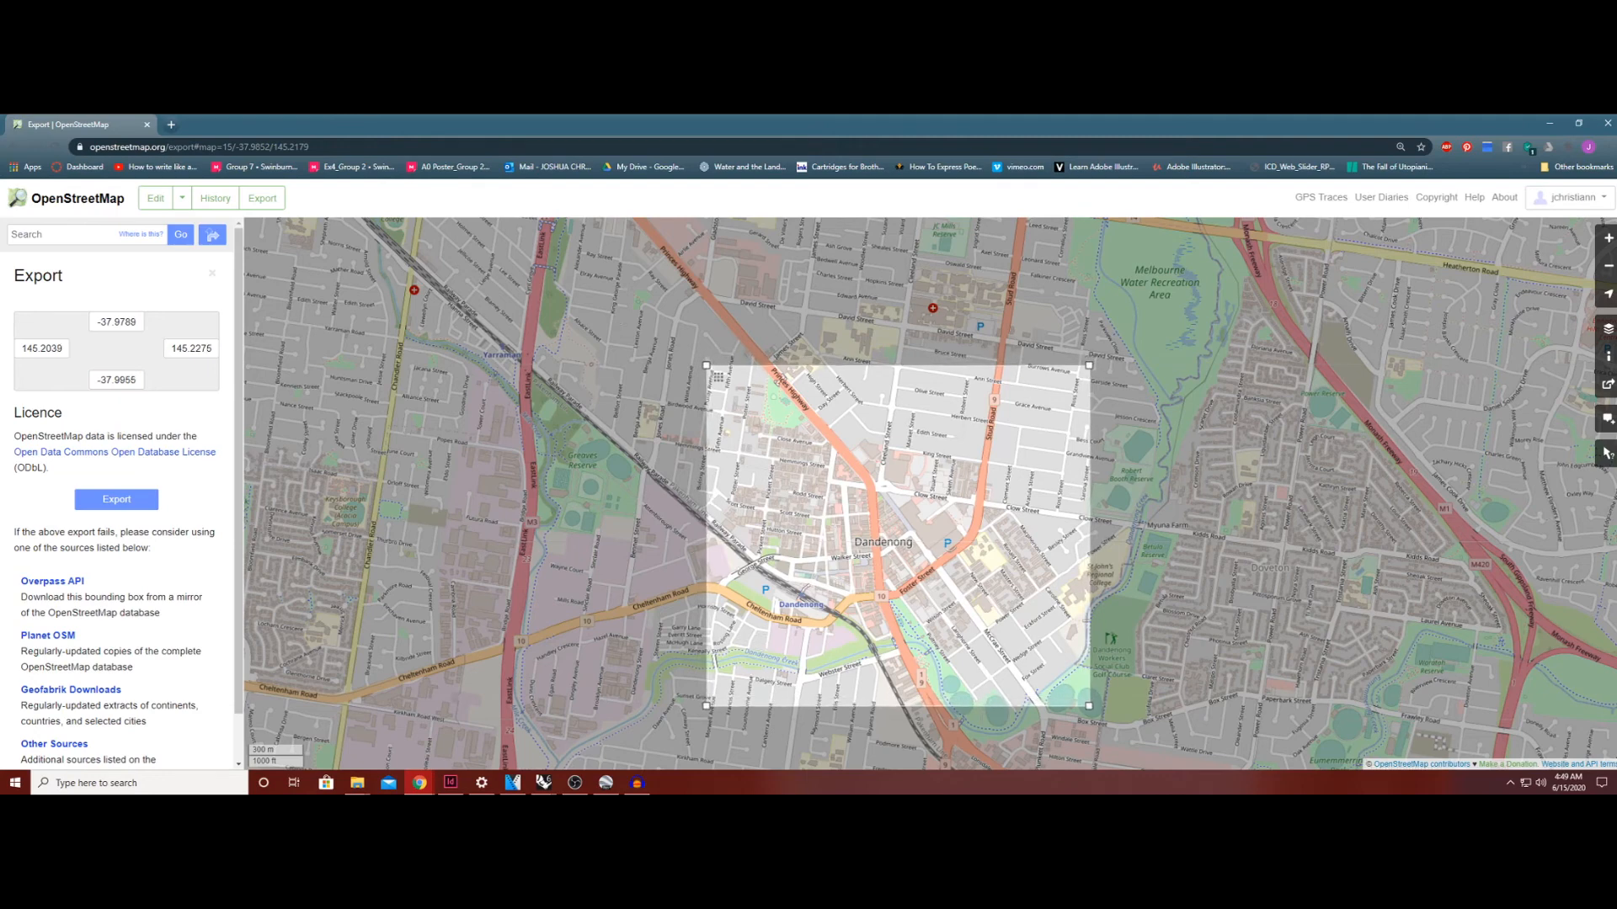
drag(1089, 705, 1061, 670)
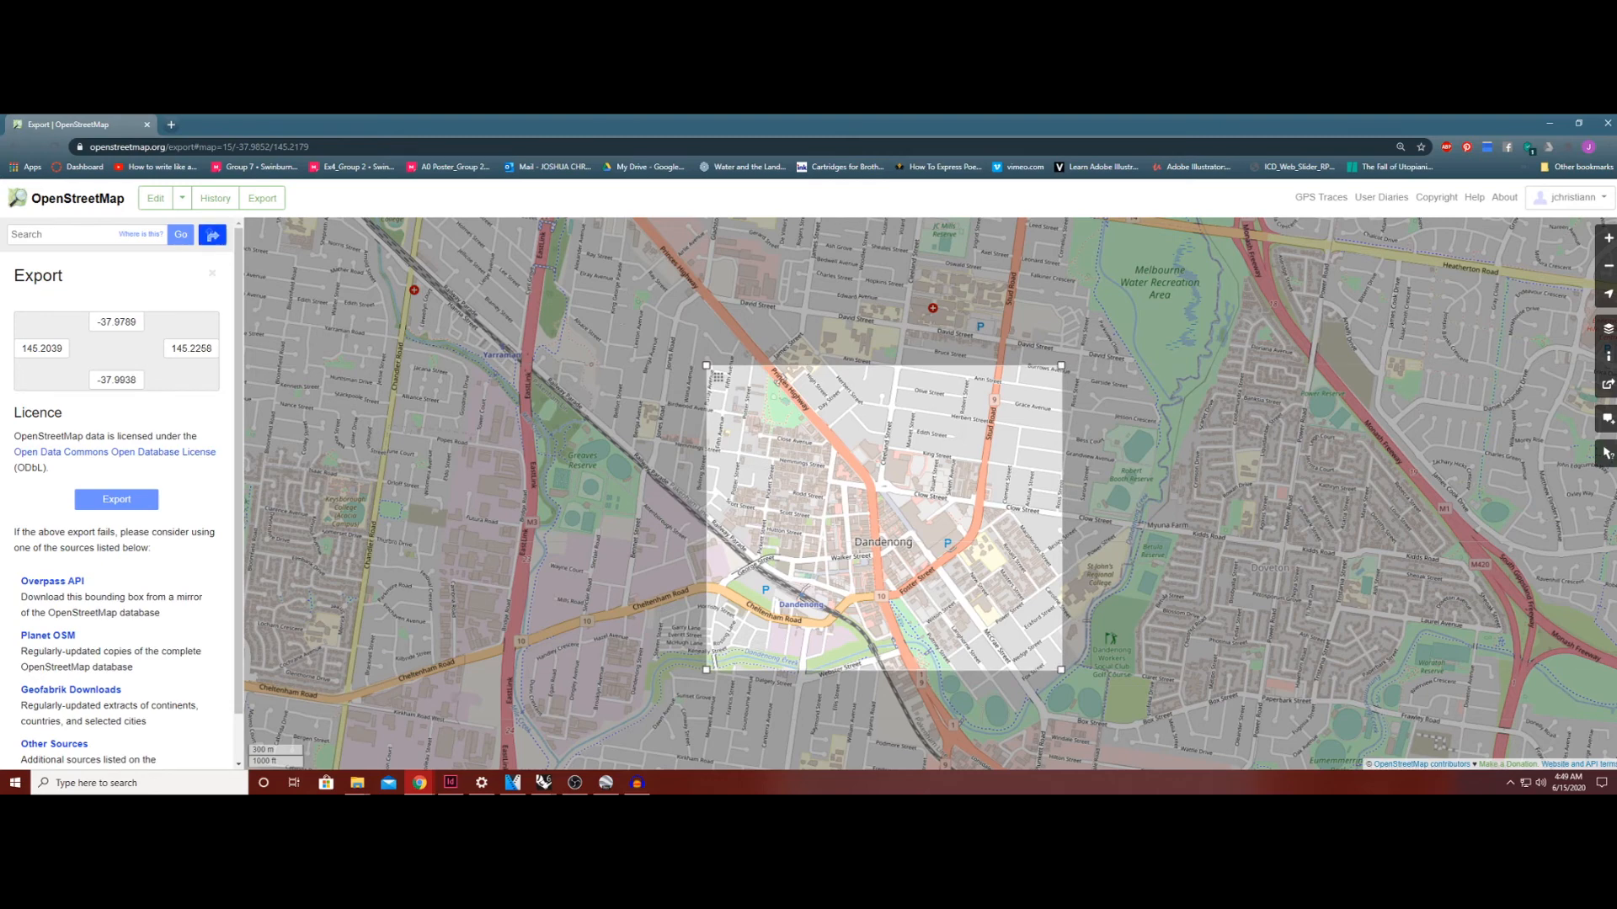
click(116, 500)
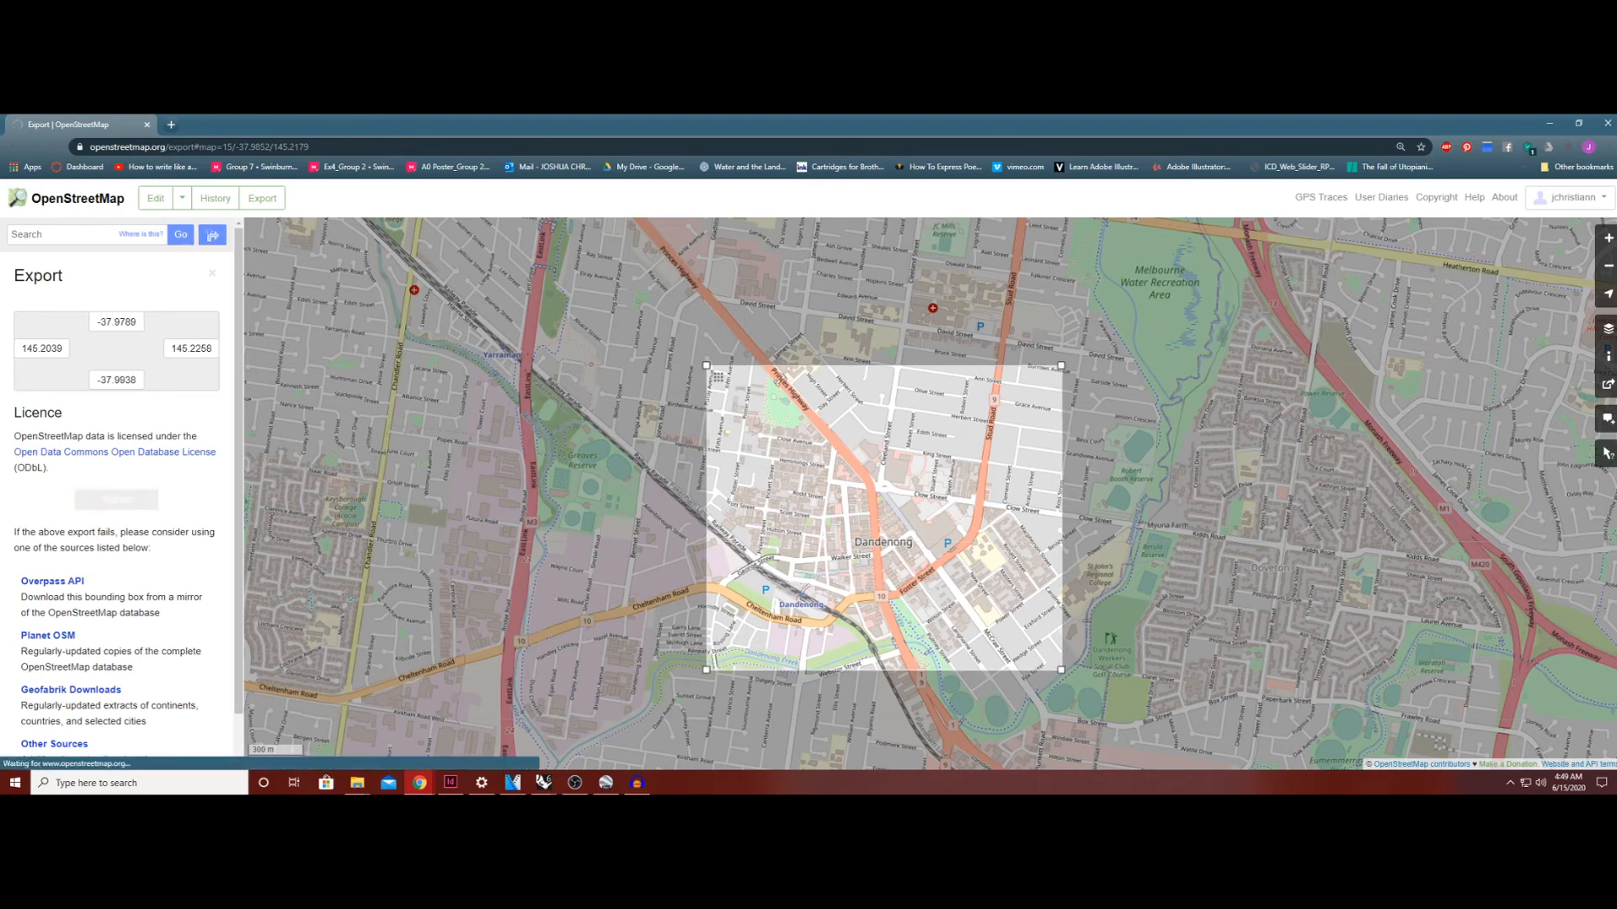